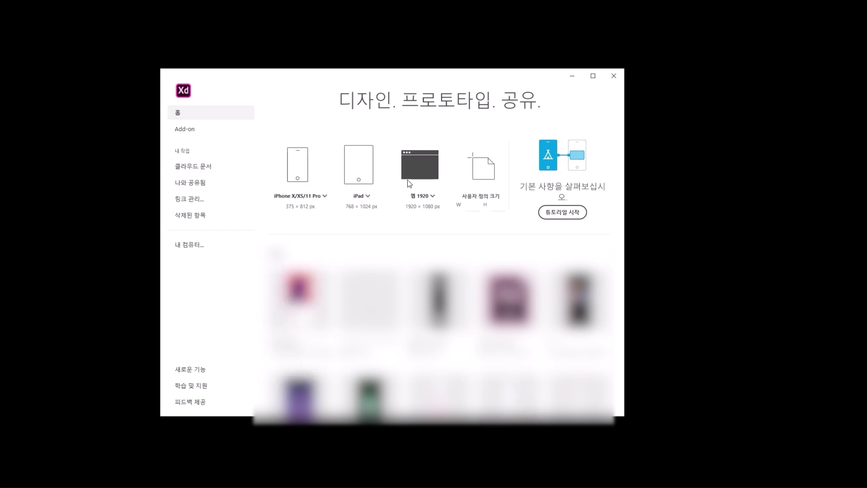
Create a new document from the iPhone X/XS/11 Pro preset (375 × 812 px) and maximize its window.
{"action": "left_click", "coordinate": [193, 166]}
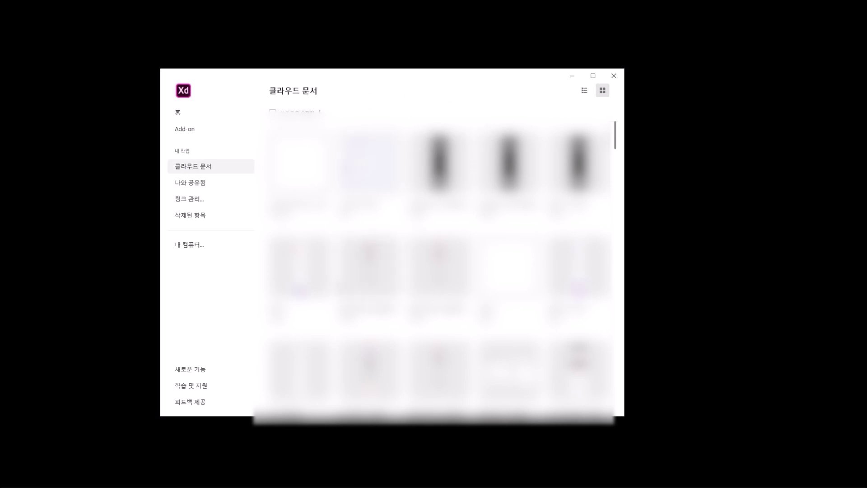
{"action": "left_click", "coordinate": [204, 184]}
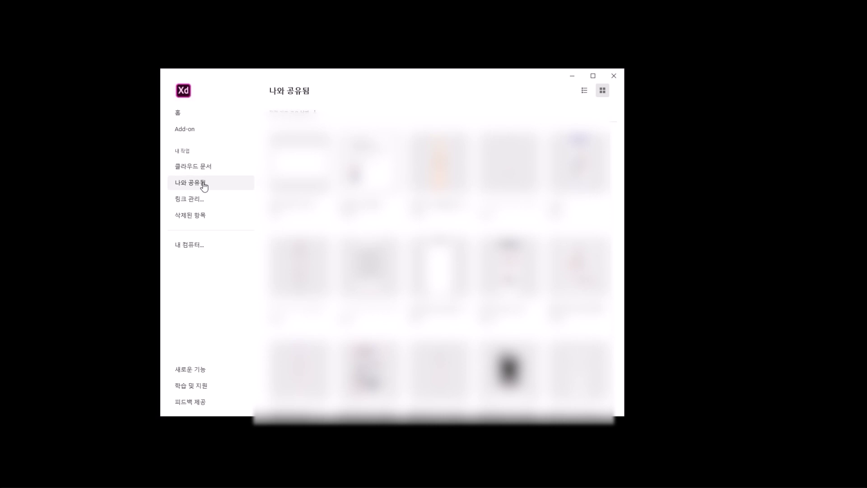
{"action": "left_click", "coordinate": [187, 114]}
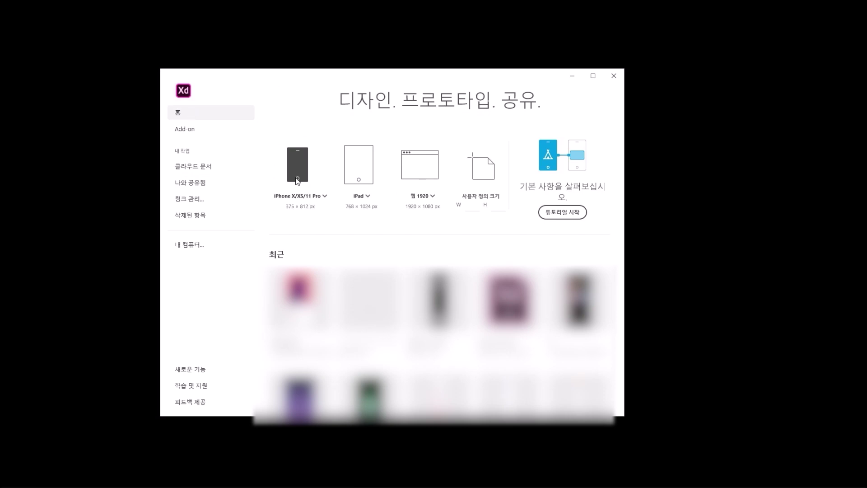
{"action": "left_click", "coordinate": [296, 175]}
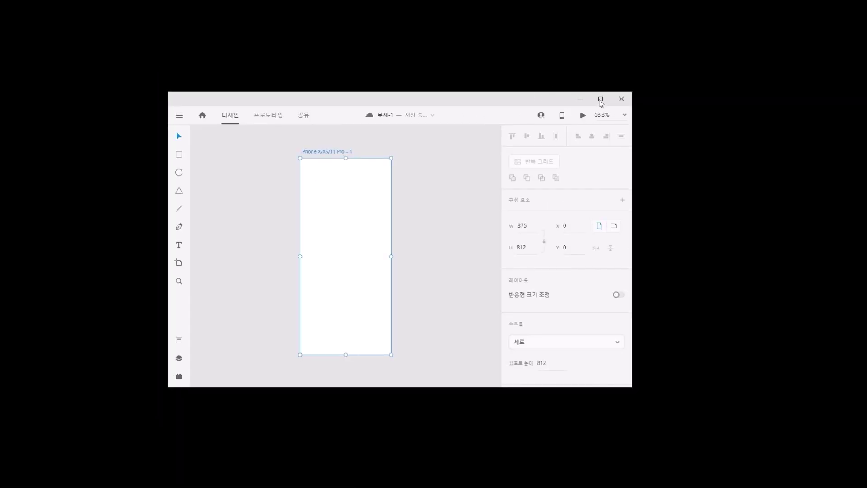
{"action": "left_click", "coordinate": [601, 100]}
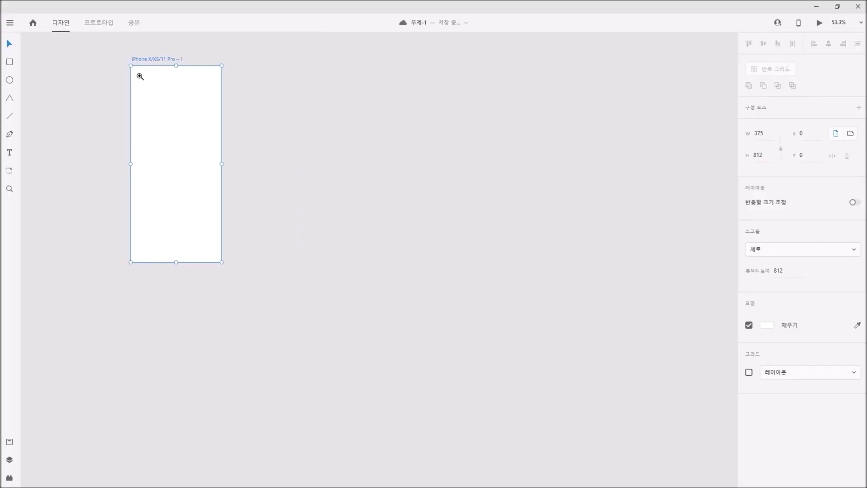
Set the width of the iPhone X/XS/11 Pro artboard to 750.
{"action": "left_click_drag", "start_coordinate": [121, 57], "coordinate": [290, 169]}
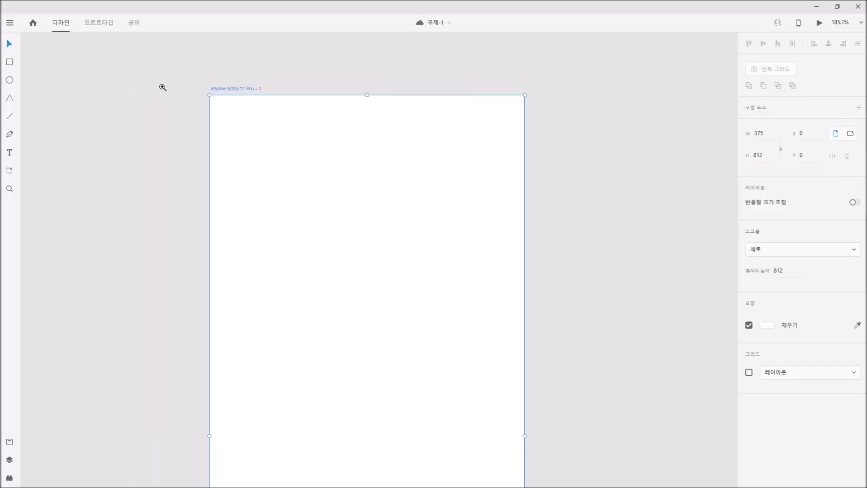
{"action": "key", "text": "ctrl+1"}
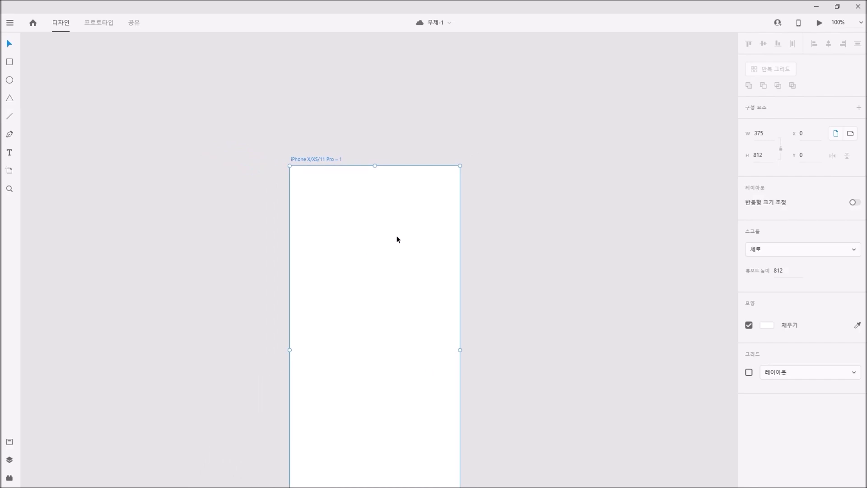
{"action": "left_click", "coordinate": [415, 96]}
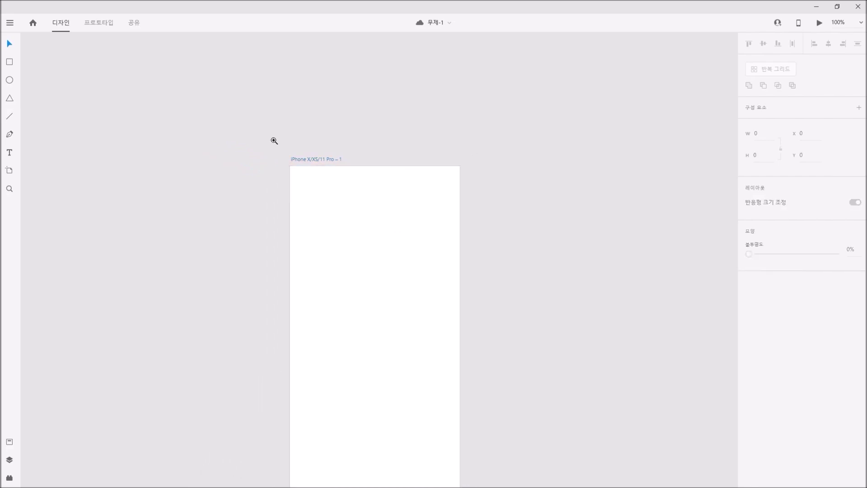
{"action": "left_click_drag", "start_coordinate": [272, 140], "coordinate": [471, 281]}
{"action": "left_click_drag", "start_coordinate": [353, 224], "coordinate": [300, 194]}
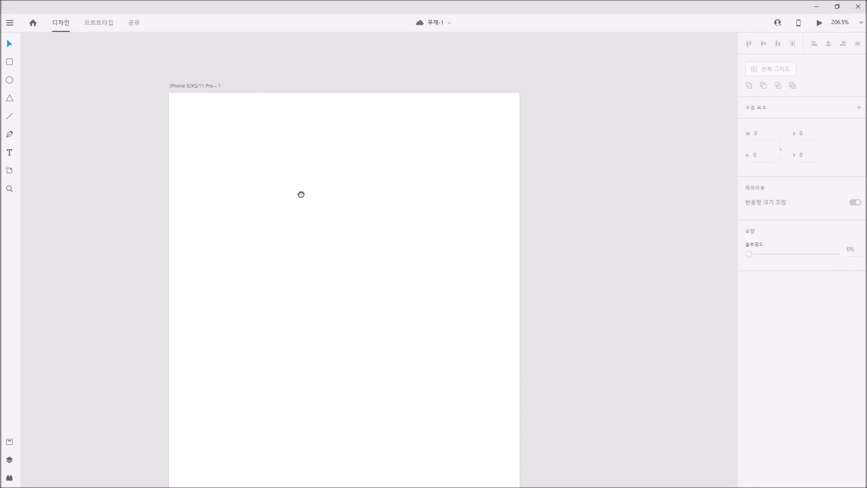
{"action": "left_click", "coordinate": [198, 86]}
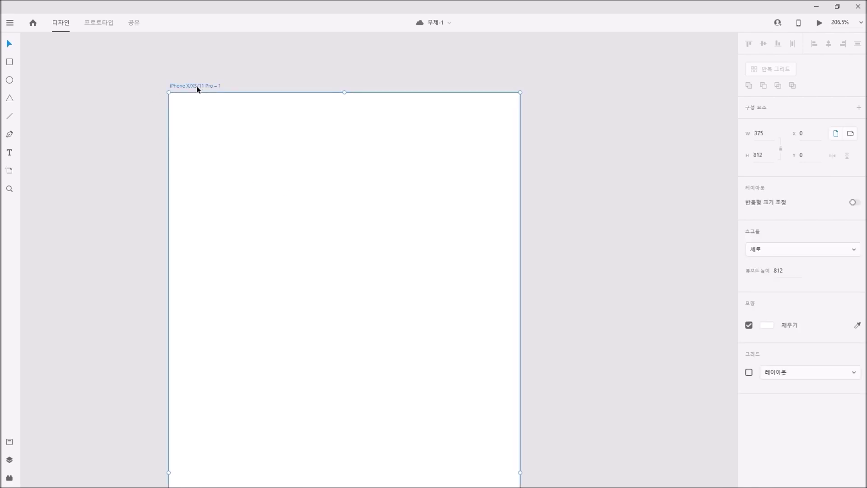
{"action": "left_click", "coordinate": [761, 134]}
{"action": "type", "text": "750"}
{"action": "key", "text": "Return"}
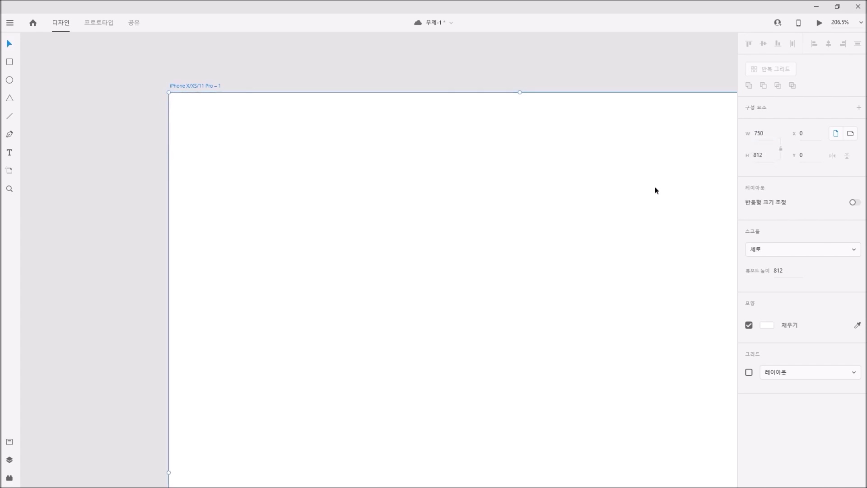
Set the height of the iPhone X/XS/11 Pro artboard to 1624 and deselect it.
{"action": "left_click", "coordinate": [465, 188], "text": "alt"}
{"action": "left_click", "coordinate": [491, 188], "text": "alt"}
{"action": "left_click", "coordinate": [764, 155]}
{"action": "type", "text": "1624"}
{"action": "key", "text": "Return"}
{"action": "left_click", "coordinate": [678, 183]}
{"action": "left_click", "coordinate": [530, 206], "text": "alt"}
{"action": "left_click", "coordinate": [451, 273], "text": "alt"}
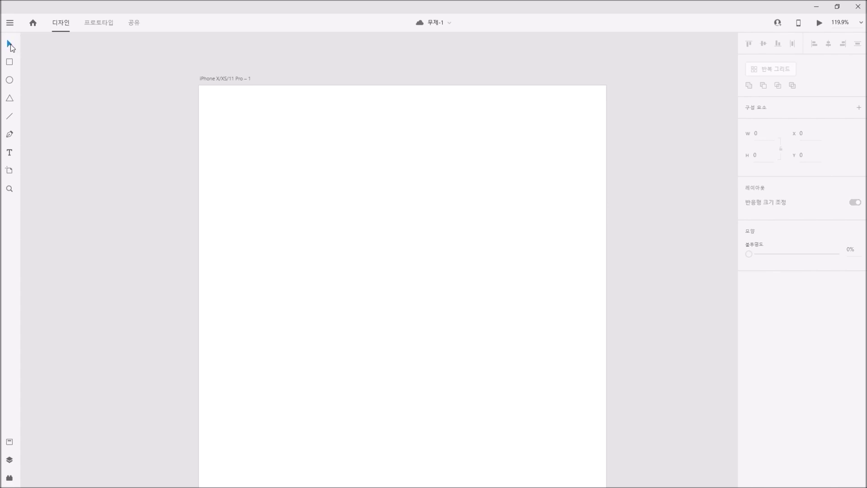
{"action": "left_click", "coordinate": [246, 129]}
{"action": "left_click", "coordinate": [155, 128]}
{"action": "left_click", "coordinate": [238, 133]}
{"action": "left_click", "coordinate": [149, 126]}
Draw a square about 194 × 194 px in the upper-left area of the artboard.
{"action": "left_click", "coordinate": [10, 62]}
{"action": "left_click_drag", "start_coordinate": [248, 143], "coordinate": [352, 247]}
{"action": "left_click", "coordinate": [224, 230]}
{"action": "left_click_drag", "start_coordinate": [288, 226], "coordinate": [299, 208]}
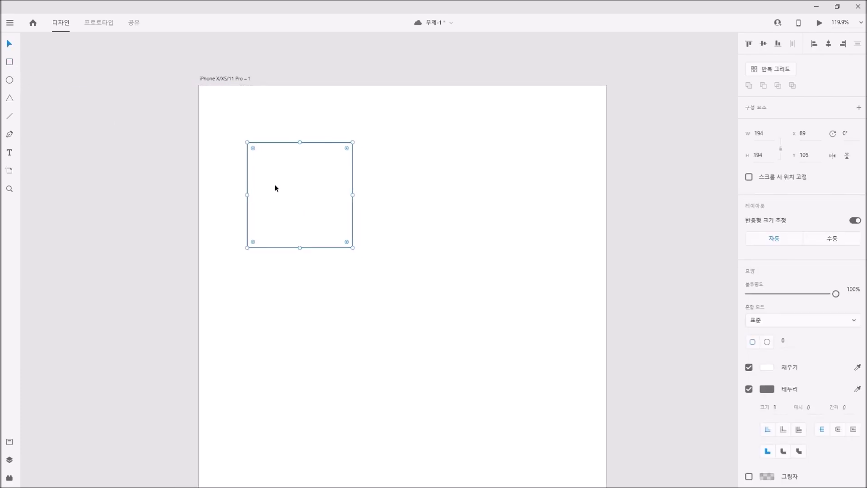
Delete the square from the artboard.
{"action": "left_click", "coordinate": [290, 177]}
{"action": "left_click_drag", "start_coordinate": [253, 148], "coordinate": [161, 104]}
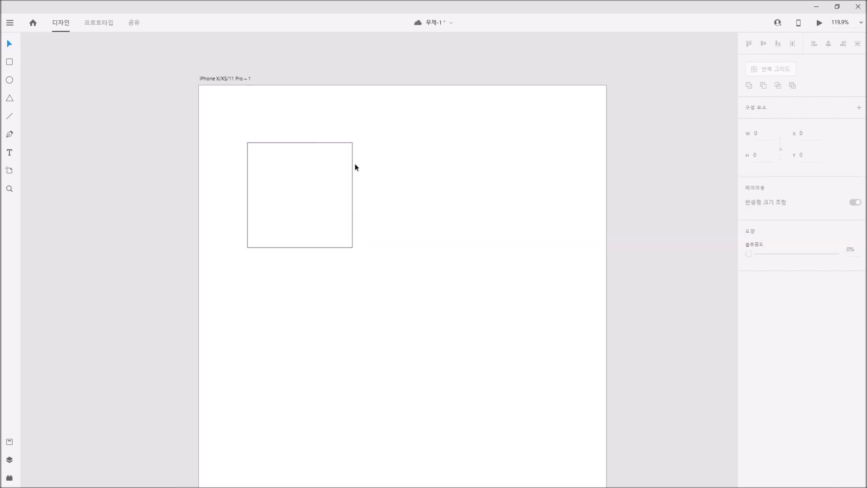
{"action": "left_click", "coordinate": [315, 188]}
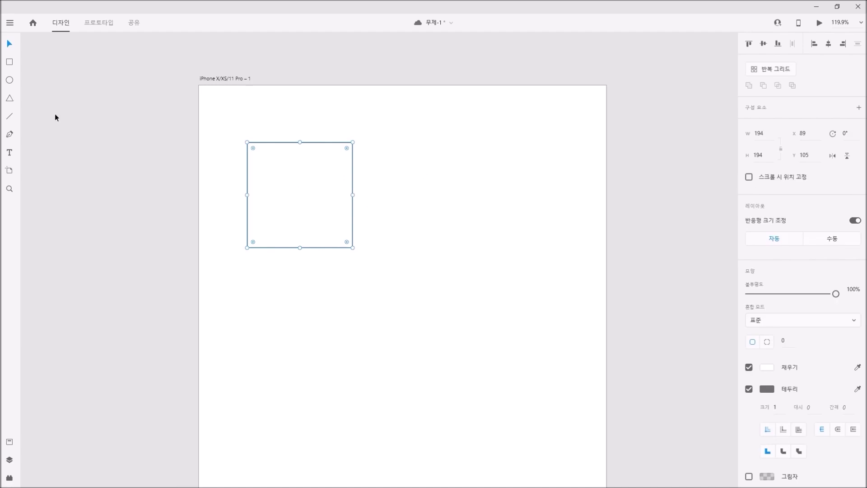
{"action": "key", "text": "Delete"}
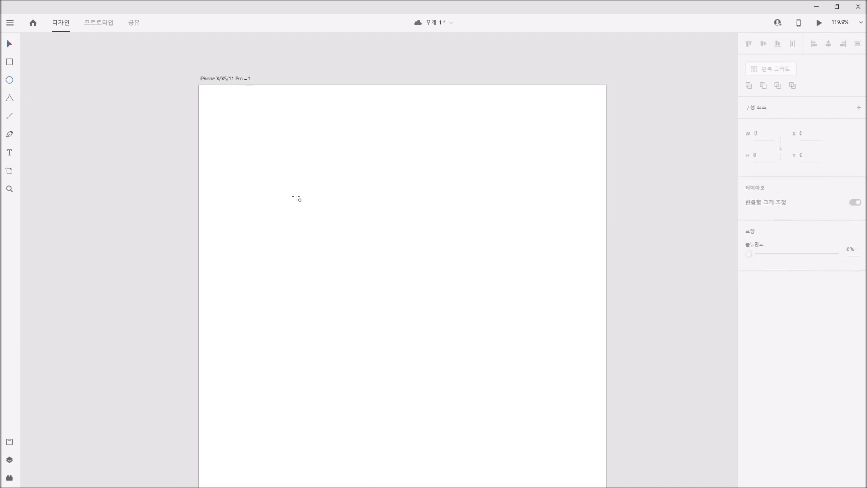
Draw a circle about 292 px in diameter in the artboard's upper-left area and an upright triangle to its right.
{"action": "mouse_move", "coordinate": [209, 103]}
{"action": "left_mouse_down"}
{"action": "mouse_move", "coordinate": [356, 256]}
{"action": "mouse_move", "coordinate": [318, 234]}
{"action": "left_mouse_up"}
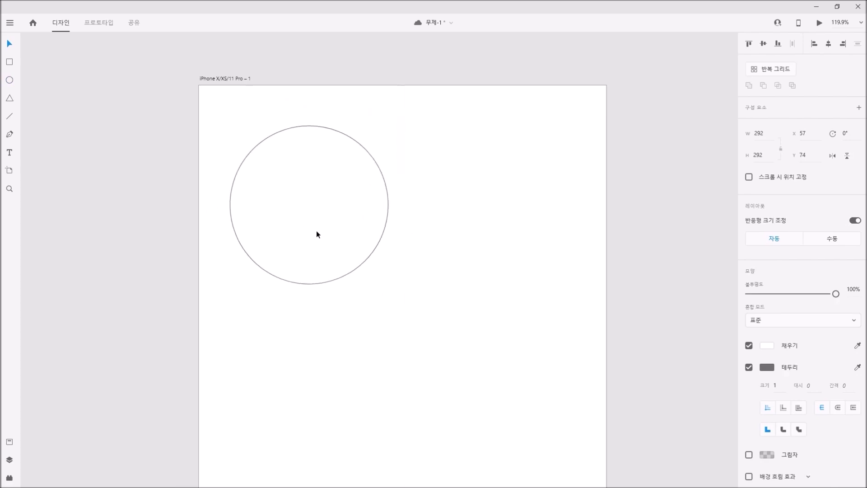
{"action": "key", "text": "v"}
{"action": "left_click", "coordinate": [9, 99]}
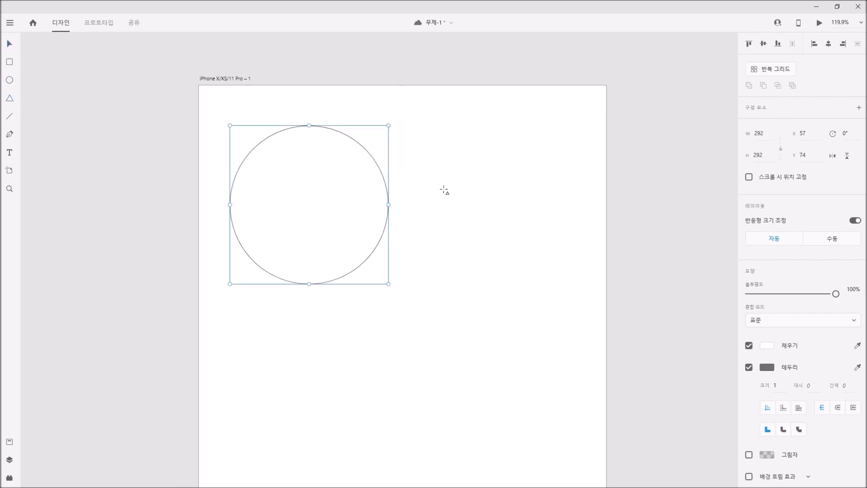
{"action": "mouse_move", "coordinate": [447, 168]}
{"action": "left_mouse_down"}
{"action": "mouse_move", "coordinate": [501, 214]}
{"action": "mouse_move", "coordinate": [547, 278]}
{"action": "left_mouse_up"}
{"action": "key", "text": "Escape"}
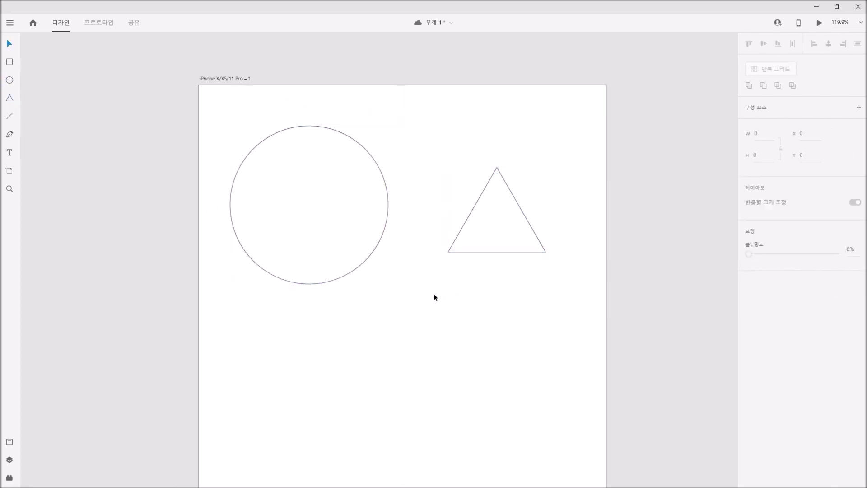
Draw a straight horizontal line below the circle, extending toward the triangle.
{"action": "scroll", "coordinate": [391, 250], "scroll_direction": "down", "scroll_amount": 3}
{"action": "left_click", "coordinate": [8, 120]}
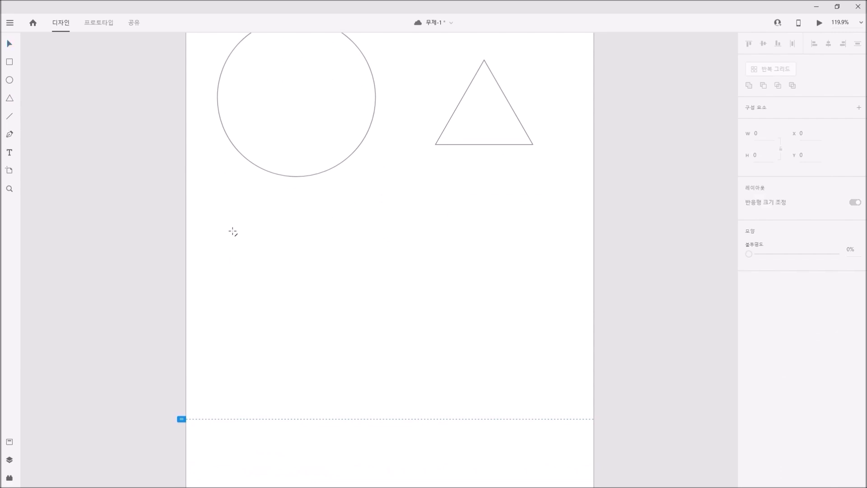
{"action": "left_click_drag", "start_coordinate": [229, 236], "coordinate": [445, 237]}
{"action": "left_click", "coordinate": [360, 271]}
Use the Pen tool to draw a closed rectangle about 102 × 118 px below the horizontal line.
{"action": "scroll", "coordinate": [325, 304], "scroll_direction": "down", "scroll_amount": 2}
{"action": "left_click", "coordinate": [10, 134]}
{"action": "left_click", "coordinate": [228, 207]}
{"action": "left_click", "coordinate": [228, 271]}
{"action": "left_click", "coordinate": [283, 271]}
{"action": "left_click", "coordinate": [283, 207]}
{"action": "left_click", "coordinate": [228, 207]}
{"action": "key", "text": "Escape"}
{"action": "mouse_move", "coordinate": [278, 225]}
{"action": "left_mouse_down"}
{"action": "mouse_move", "coordinate": [271, 200]}
{"action": "mouse_move", "coordinate": [270, 207]}
{"action": "left_mouse_up"}
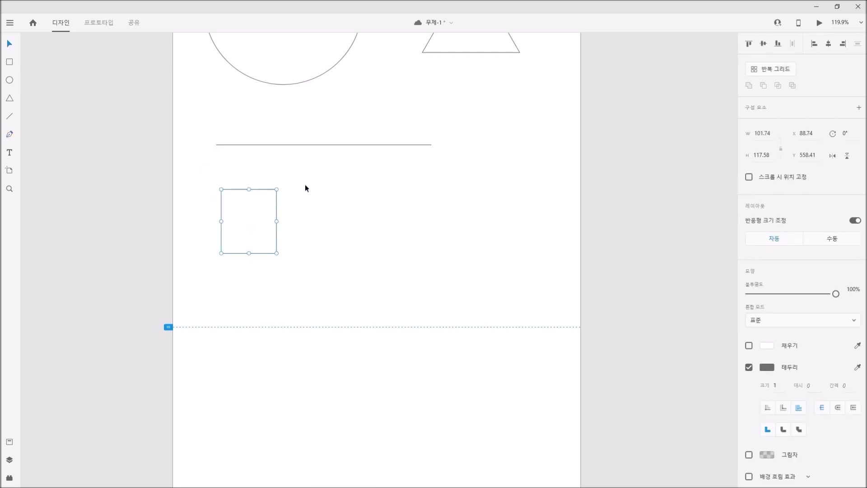
{"action": "key", "text": "Escape"}
Add the text "DFGDFGDFGFDG" to the right of the pen-drawn rectangle and save the document.
{"action": "left_click", "coordinate": [359, 233]}
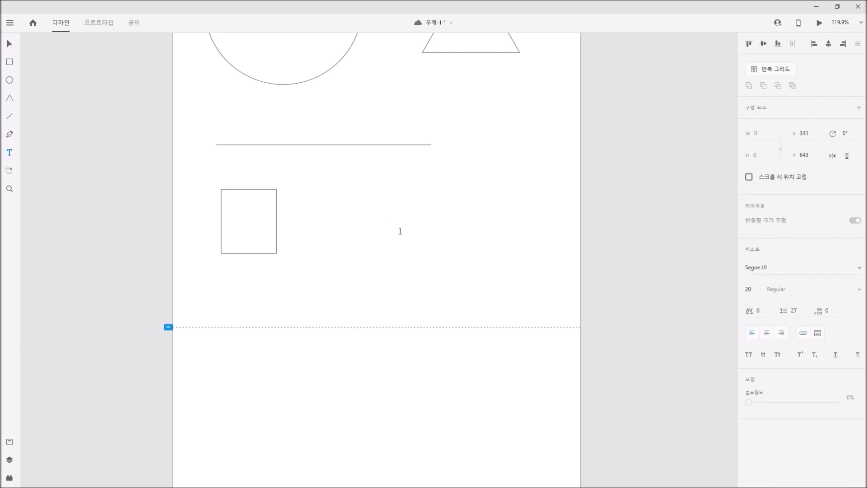
{"action": "type", "text": "DFGDFGDFGFDG"}
{"action": "key", "text": "Escape"}
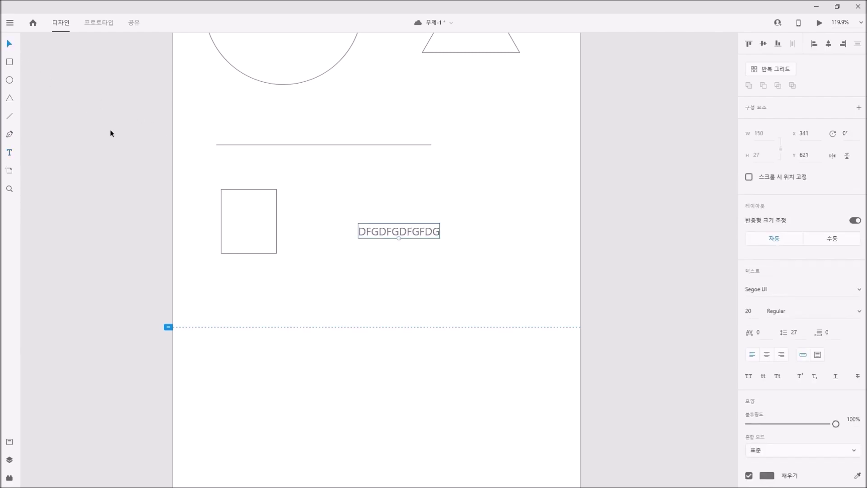
{"action": "key", "text": "Escape"}
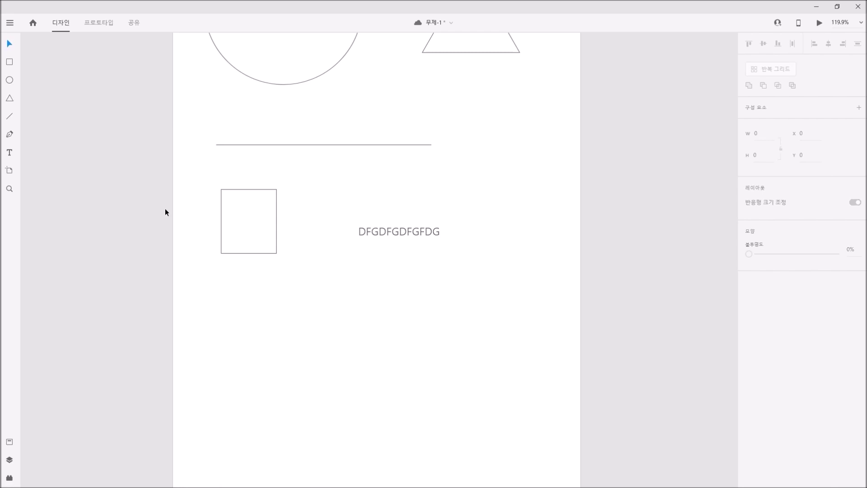
{"action": "key", "text": "ctrl+s"}
Add a second 375 × 812 artboard to the right of the first and shift it slightly right to X 834.
{"action": "left_click", "coordinate": [9, 153]}
{"action": "left_click", "coordinate": [9, 171]}
{"action": "left_click", "coordinate": [500, 225], "text": "ctrl+alt"}
{"action": "left_click", "coordinate": [500, 224], "text": "ctrl+alt"}
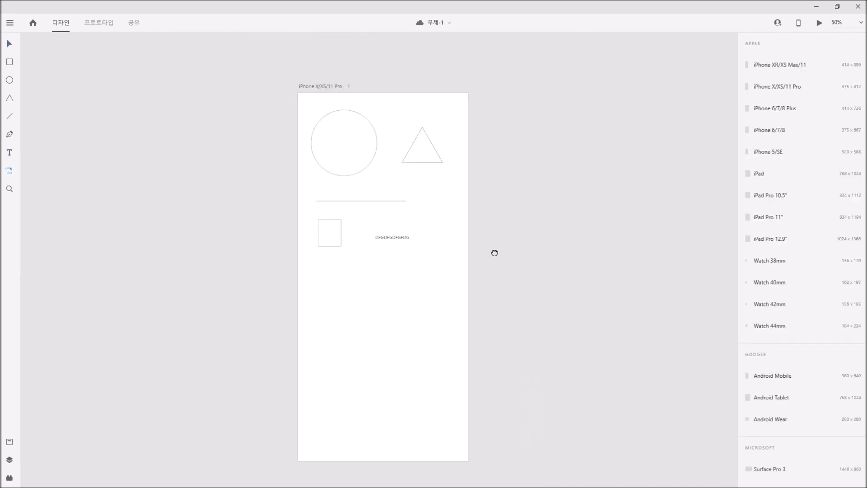
{"action": "scroll", "coordinate": [433, 239], "scroll_direction": "right", "scroll_amount": 5}
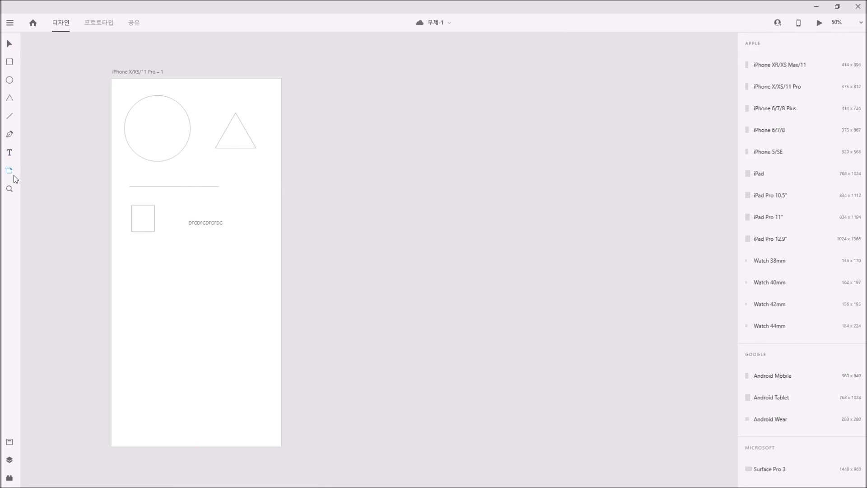
{"action": "left_click", "coordinate": [360, 196]}
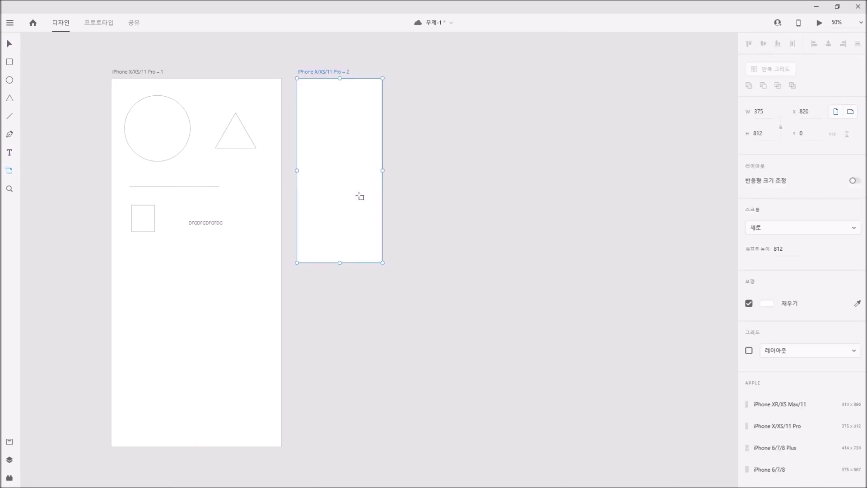
{"action": "key", "text": "v"}
{"action": "mouse_move", "coordinate": [337, 140]}
{"action": "left_mouse_down"}
{"action": "mouse_move", "coordinate": [357, 144]}
{"action": "mouse_move", "coordinate": [340, 141]}
{"action": "left_mouse_up"}
{"action": "left_click", "coordinate": [436, 144]}
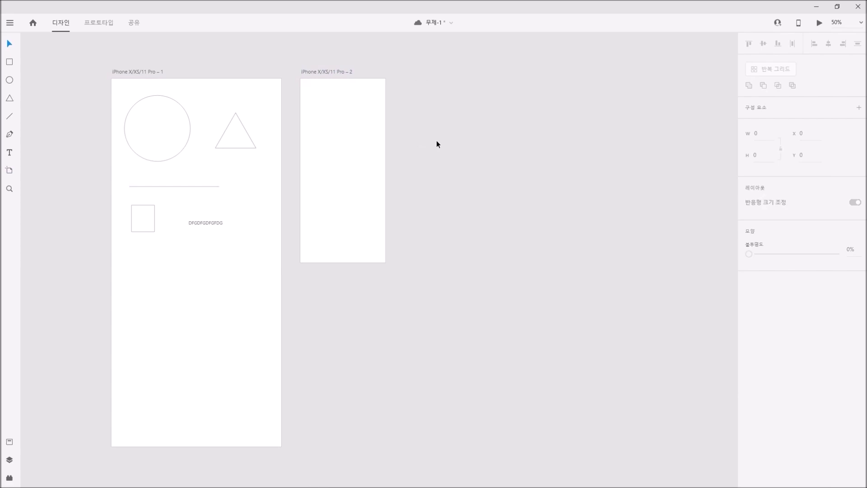
Rename the first artboard 01 and the second artboard 02.
{"action": "double_click", "coordinate": [153, 71]}
{"action": "type", "text": "01"}
{"action": "left_click", "coordinate": [323, 73]}
{"action": "double_click", "coordinate": [323, 73]}
{"action": "type", "text": "02"}
{"action": "key", "text": "Return"}
Lock the aspect ratio of artboard 02 and set its width to 750.
{"action": "left_click", "coordinate": [781, 148]}
{"action": "left_click_drag", "start_coordinate": [771, 133], "coordinate": [732, 136]}
{"action": "type", "text": "750"}
{"action": "key", "text": "Return"}
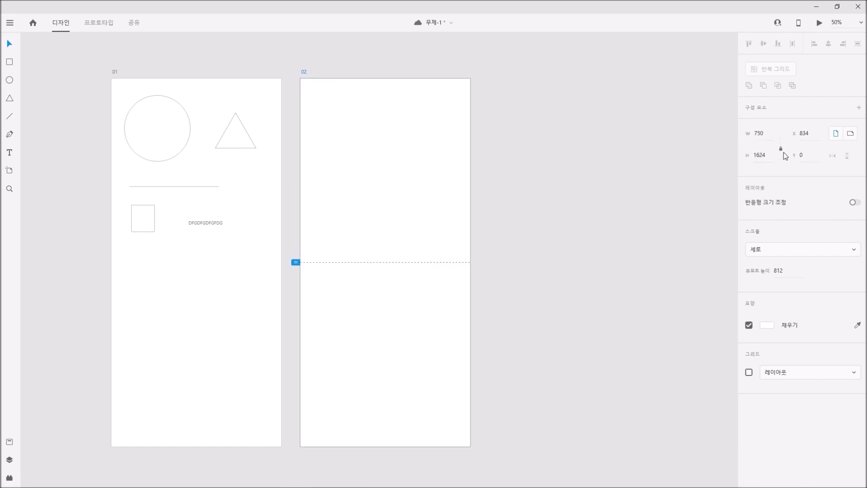
{"action": "left_click", "coordinate": [574, 238]}
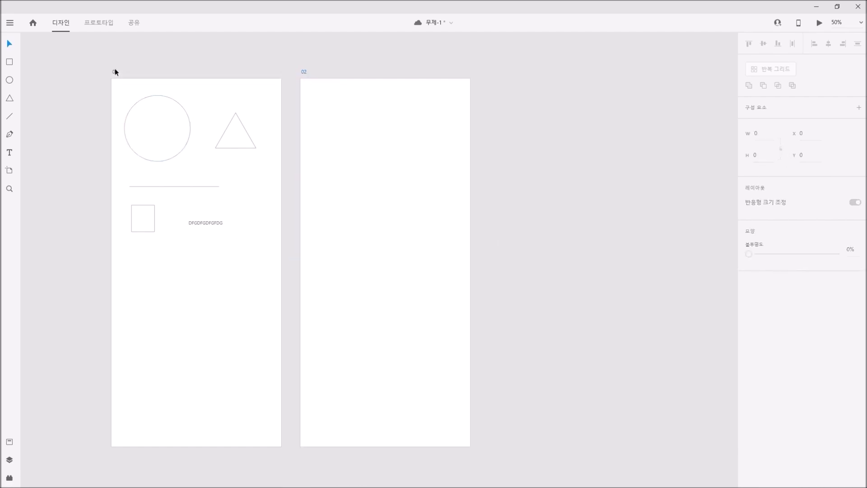
Duplicate artboard 02 twice, placing the copies in a row to its right.
{"action": "left_click", "coordinate": [115, 71]}
{"action": "left_click", "coordinate": [317, 71]}
{"action": "left_click", "coordinate": [313, 69]}
{"action": "left_click_drag", "start_coordinate": [306, 73], "coordinate": [506, 92]}
{"action": "scroll", "coordinate": [506, 90], "scroll_direction": "right", "scroll_amount": 3}
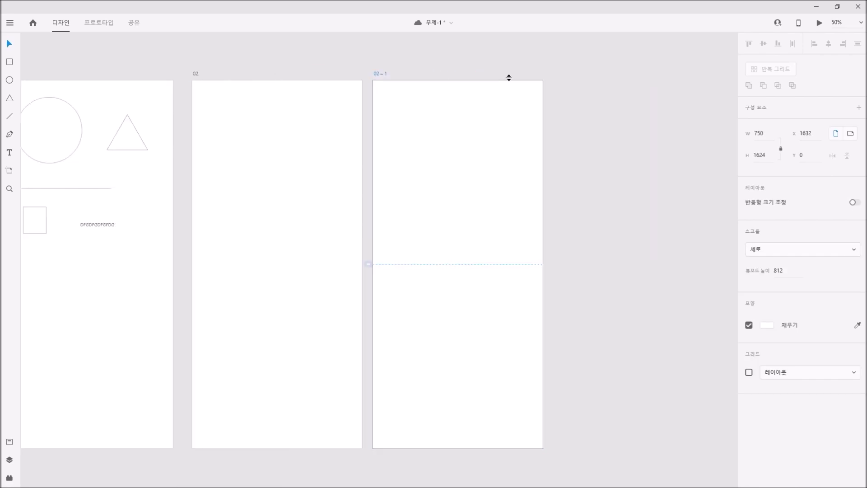
{"action": "left_click_drag", "start_coordinate": [383, 73], "coordinate": [580, 80]}
{"action": "scroll", "coordinate": [580, 80], "scroll_direction": "right", "scroll_amount": 1}
{"action": "left_click", "coordinate": [200, 131]}
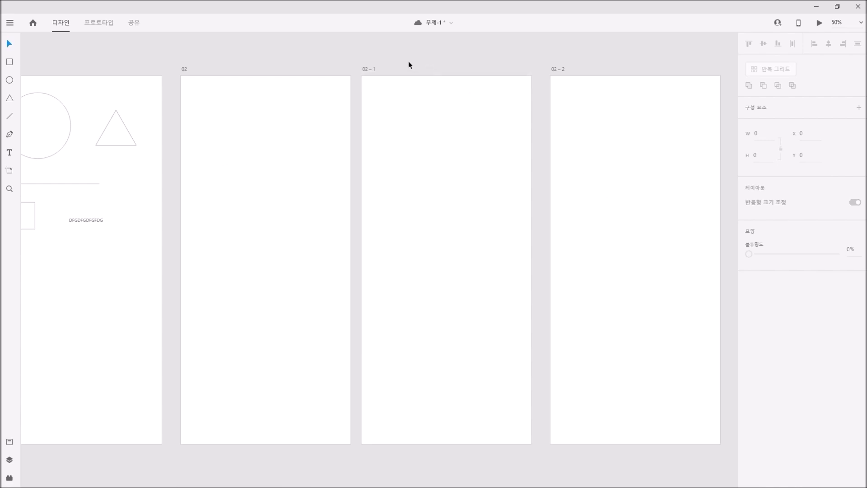
Delete both copies of artboard 02.
{"action": "left_click", "coordinate": [370, 70]}
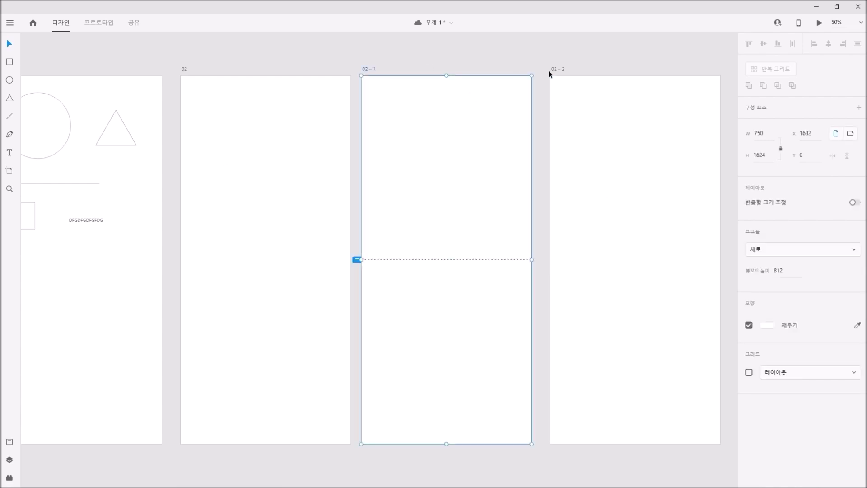
{"action": "key", "text": "Delete"}
{"action": "left_click", "coordinate": [562, 67]}
{"action": "key", "text": "Delete"}
{"action": "left_click_drag", "start_coordinate": [199, 159], "coordinate": [374, 159]}
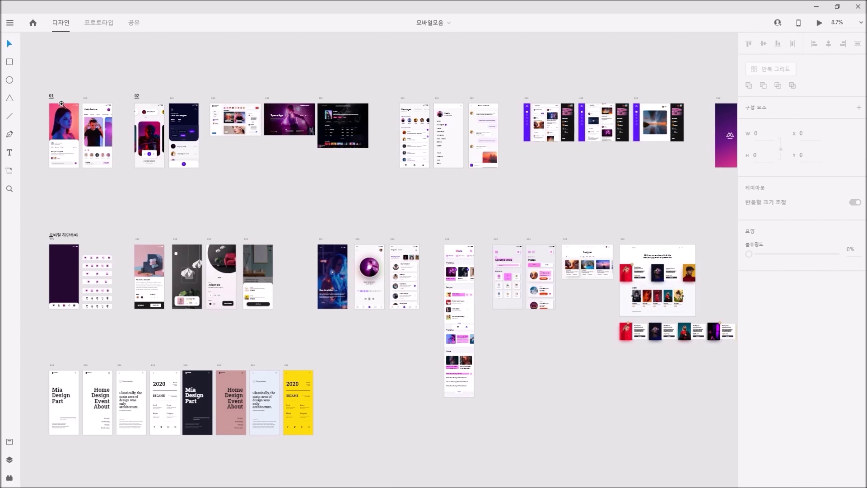
Look over the sample mobile artboards in the 모바일모음 document, starting with the portrait screen in the first group.
{"action": "left_click", "coordinate": [46, 86]}
{"action": "left_click_drag", "start_coordinate": [385, 131], "coordinate": [822, 454]}
{"action": "left_click_drag", "start_coordinate": [265, 360], "coordinate": [599, 366]}
{"action": "left_click", "coordinate": [65, 122]}
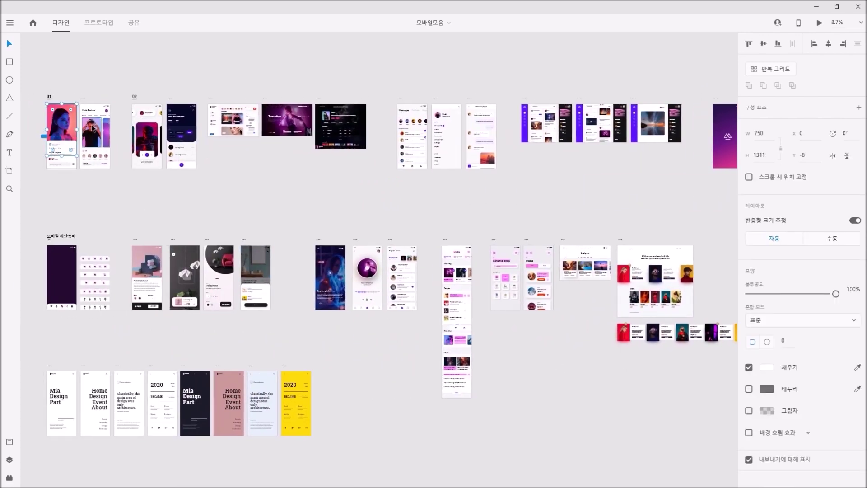
Examine the three messaging artboards 01 – 2, 02 – 2 and 02 – 3, selecting each one to check its dimensions.
{"action": "left_click", "coordinate": [289, 126]}
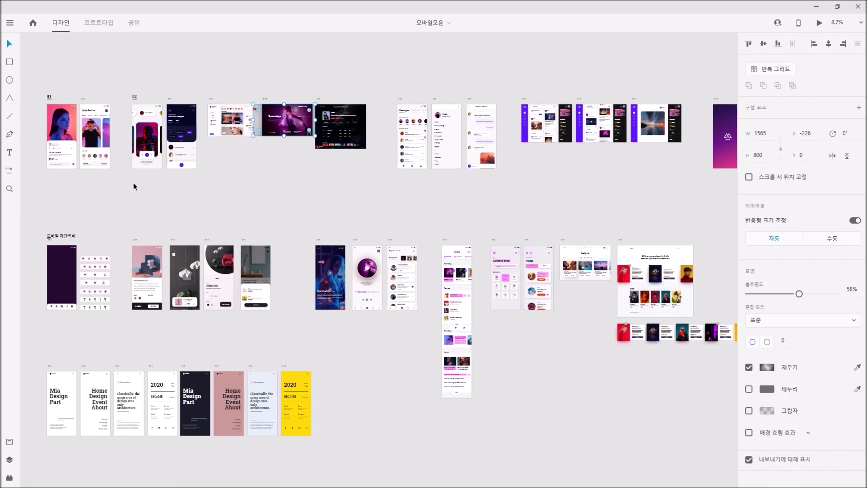
{"action": "left_click_drag", "start_coordinate": [430, 188], "coordinate": [371, 192]}
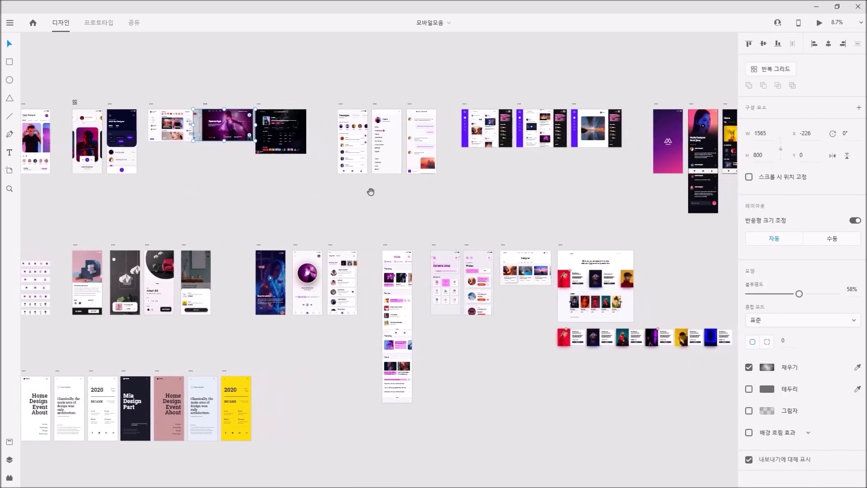
{"action": "scroll", "coordinate": [398, 136], "scroll_direction": "up", "scroll_amount": 5}
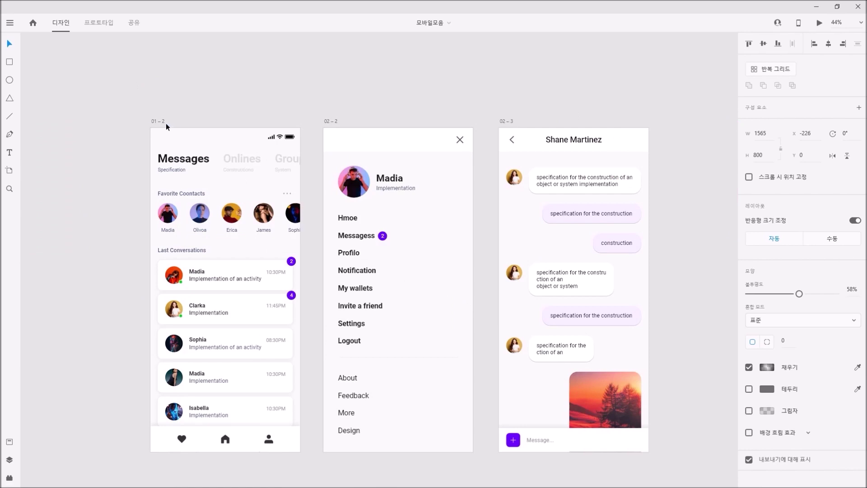
{"action": "left_click", "coordinate": [159, 120]}
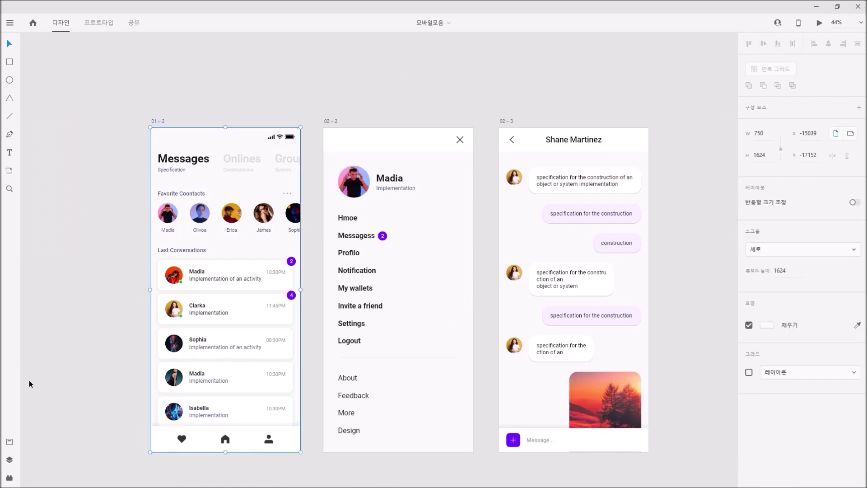
{"action": "left_click", "coordinate": [9, 171]}
{"action": "left_click_drag", "start_coordinate": [71, 187], "coordinate": [322, 202]}
{"action": "left_click_drag", "start_coordinate": [449, 212], "coordinate": [172, 195]}
{"action": "key", "text": "v"}
{"action": "left_click", "coordinate": [301, 119]}
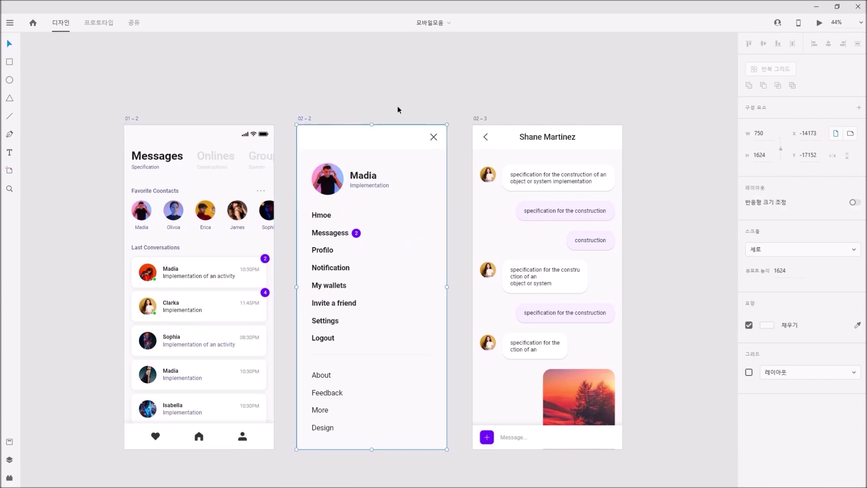
{"action": "left_click_drag", "start_coordinate": [424, 215], "coordinate": [422, 215]}
{"action": "left_click", "coordinate": [314, 103]}
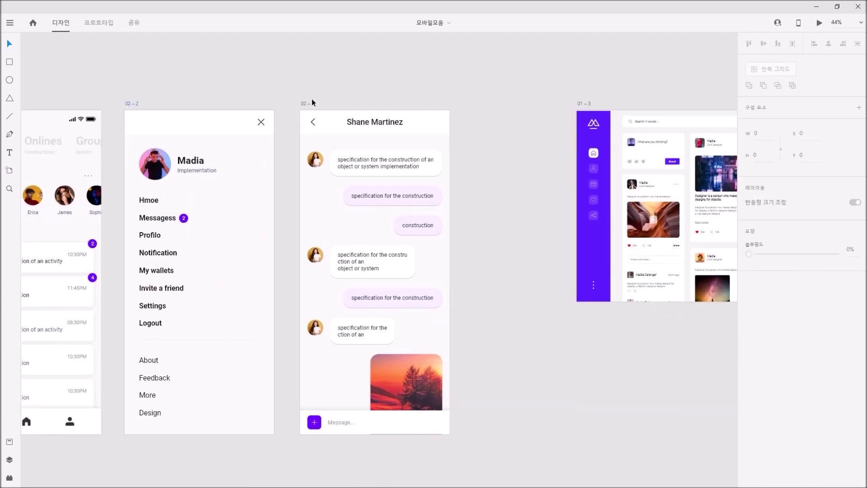
{"action": "left_click", "coordinate": [308, 104]}
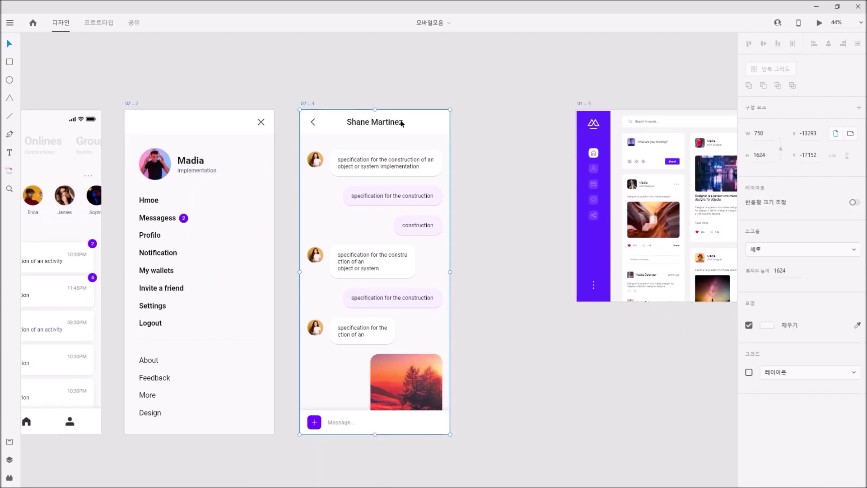
Look over the social dashboard artboards 01 – 3, 02 – 4 and 01 – 4.
{"action": "left_click_drag", "start_coordinate": [579, 220], "coordinate": [36, 234]}
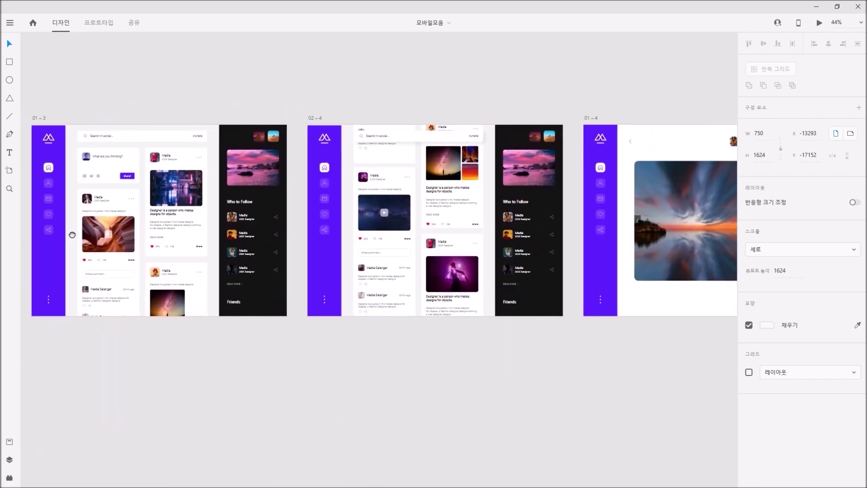
{"action": "left_click", "coordinate": [180, 242]}
{"action": "left_click", "coordinate": [421, 213]}
{"action": "left_click", "coordinate": [612, 410]}
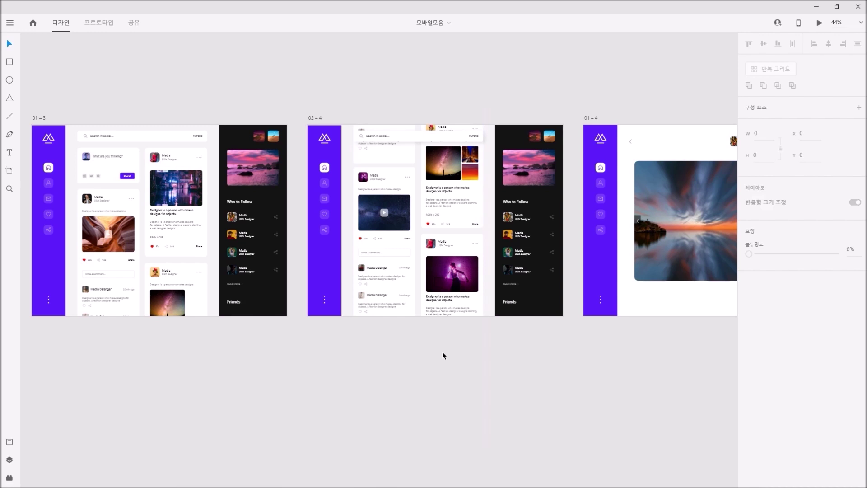
{"action": "left_click_drag", "start_coordinate": [341, 387], "coordinate": [438, 460]}
{"action": "scroll", "coordinate": [229, 260], "scroll_direction": "right", "scroll_amount": 2}
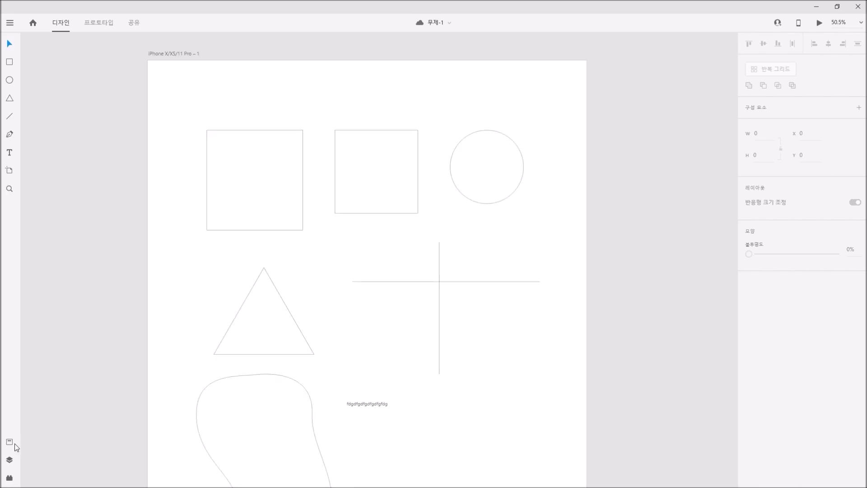
View the plugins area in the 무제-1 document, dismiss its introduction, and hide it again.
{"action": "left_click", "coordinate": [10, 478]}
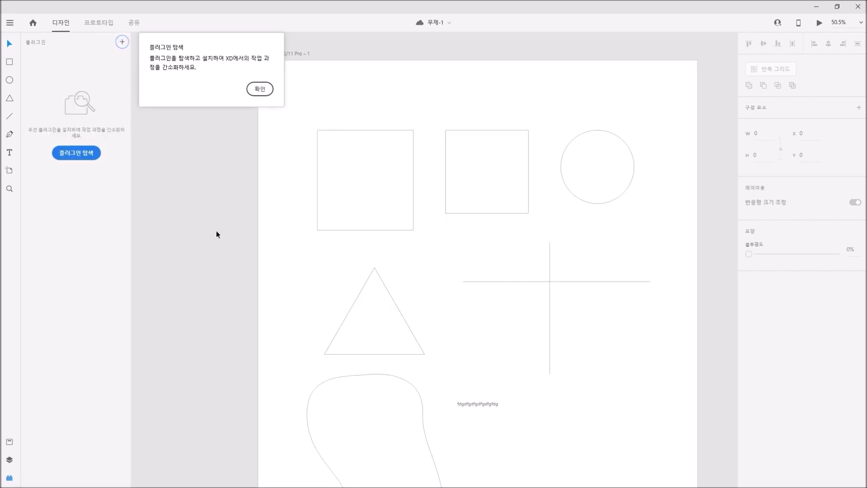
{"action": "left_click", "coordinate": [250, 89]}
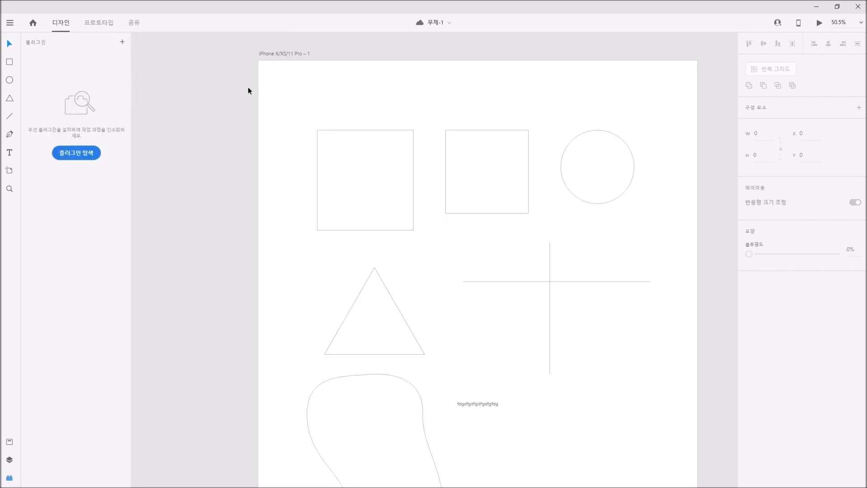
{"action": "left_click", "coordinate": [10, 478]}
{"action": "left_click_drag", "start_coordinate": [202, 181], "coordinate": [171, 196]}
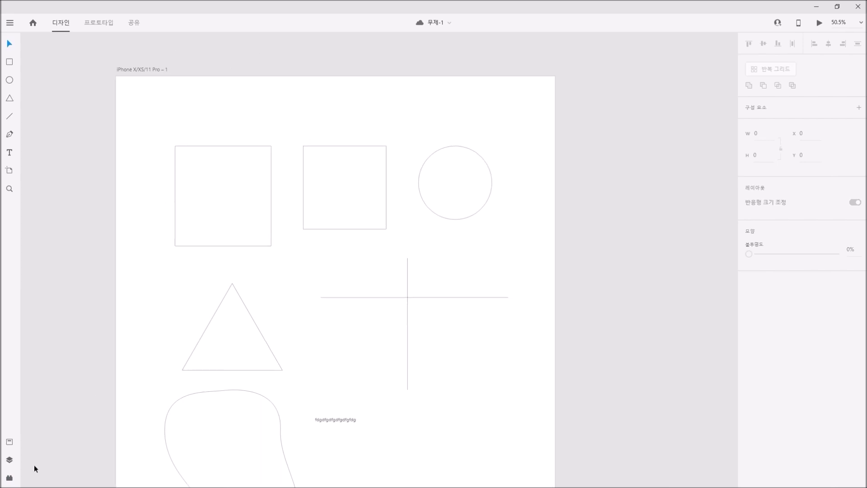
Show the layers list and rename the iPhone X/XS/11 Pro – 1 artboard as 01.
{"action": "left_click", "coordinate": [11, 460]}
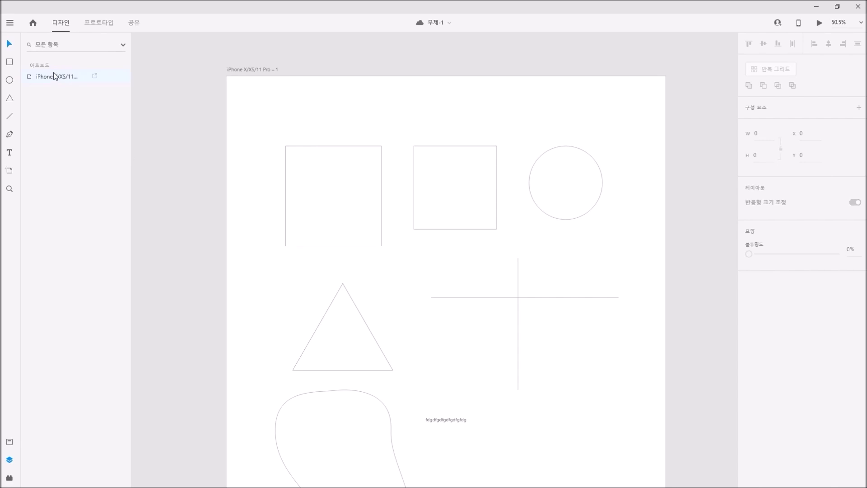
{"action": "left_click", "coordinate": [10, 461]}
{"action": "left_click", "coordinate": [10, 461]}
{"action": "left_click", "coordinate": [239, 70]}
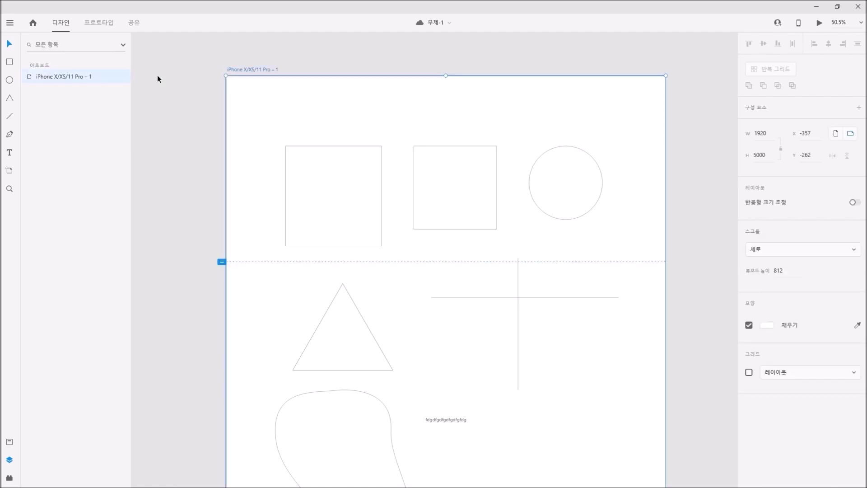
{"action": "double_click", "coordinate": [244, 69]}
{"action": "type", "text": "01"}
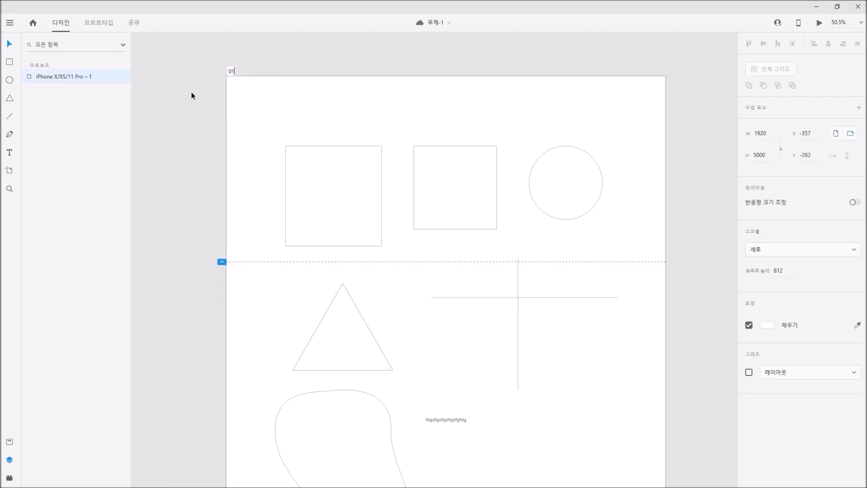
{"action": "key", "text": "Return"}
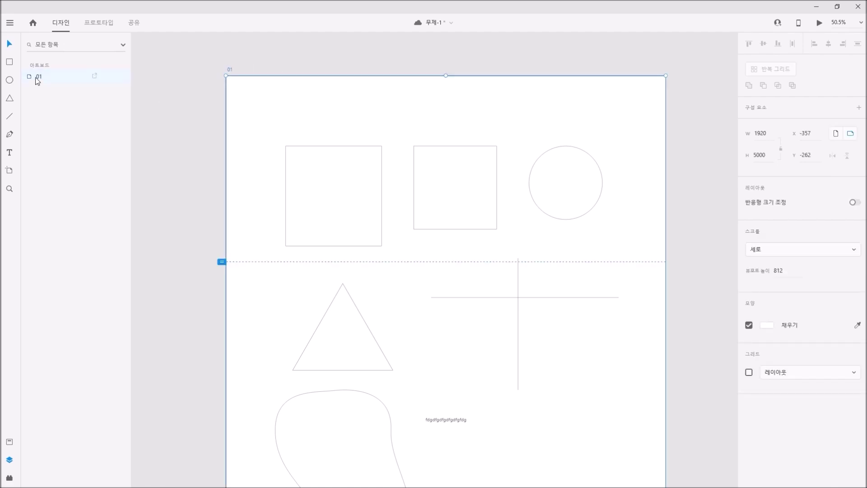
Duplicate artboard 01 to its right and rename the copy as 02.
{"action": "key", "text": "ctrl+minus"}
{"action": "left_click_drag", "start_coordinate": [230, 70], "coordinate": [509, 147]}
{"action": "left_click", "coordinate": [198, 123]}
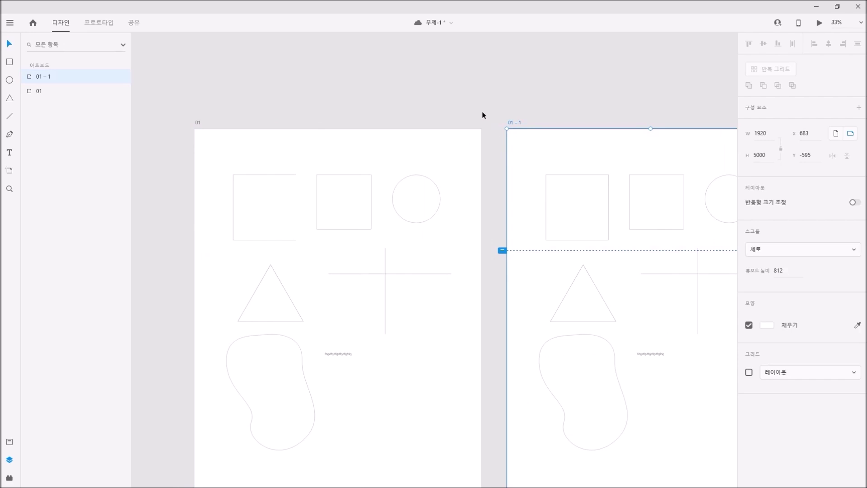
{"action": "double_click", "coordinate": [514, 122]}
{"action": "type", "text": "02"}
{"action": "key", "text": "Return"}
Select artboards 01 and 02 in turn, in the layers list and on the canvas, to see how they correspond.
{"action": "left_click", "coordinate": [41, 92]}
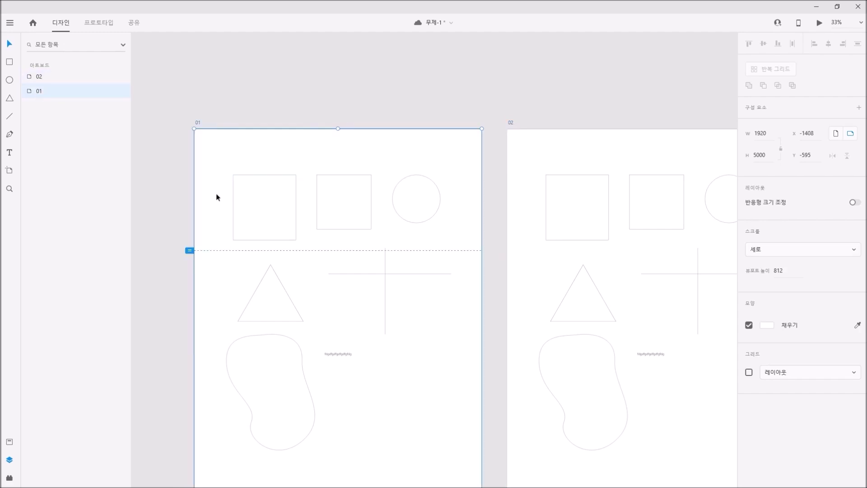
{"action": "left_click", "coordinate": [58, 82]}
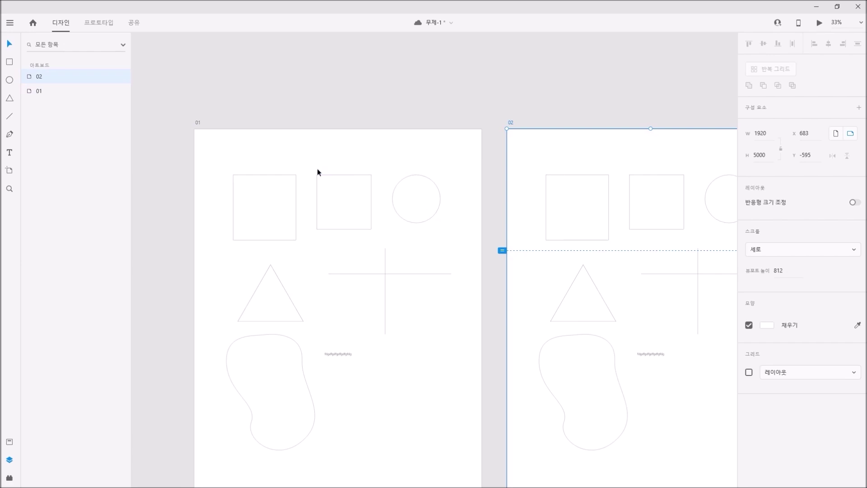
{"action": "left_click", "coordinate": [223, 86]}
{"action": "left_click", "coordinate": [197, 125]}
{"action": "left_click", "coordinate": [509, 124]}
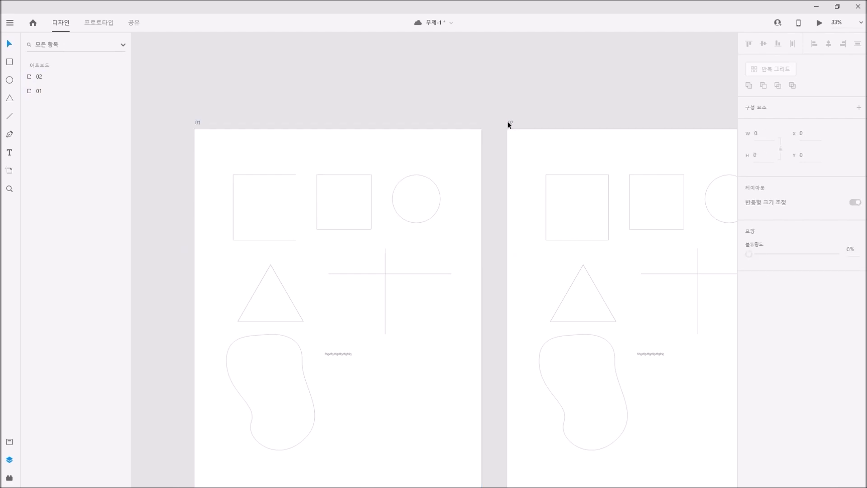
{"action": "left_click", "coordinate": [511, 123]}
{"action": "left_click", "coordinate": [198, 122]}
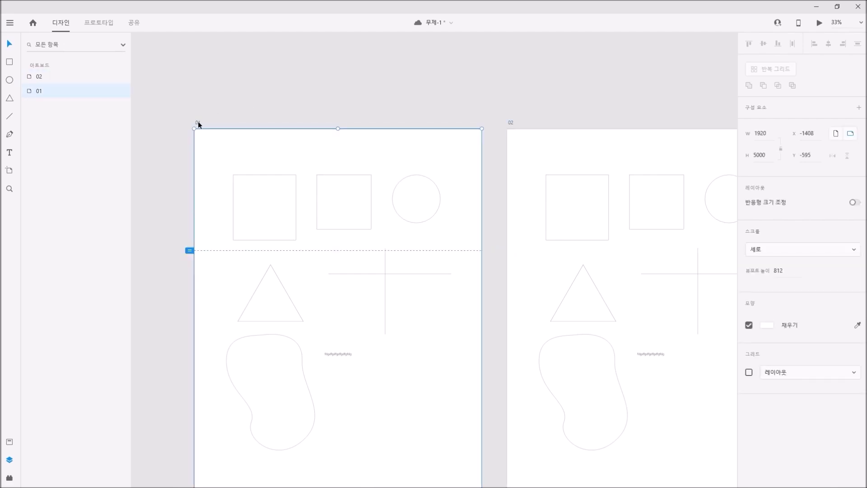
{"action": "left_click", "coordinate": [509, 124]}
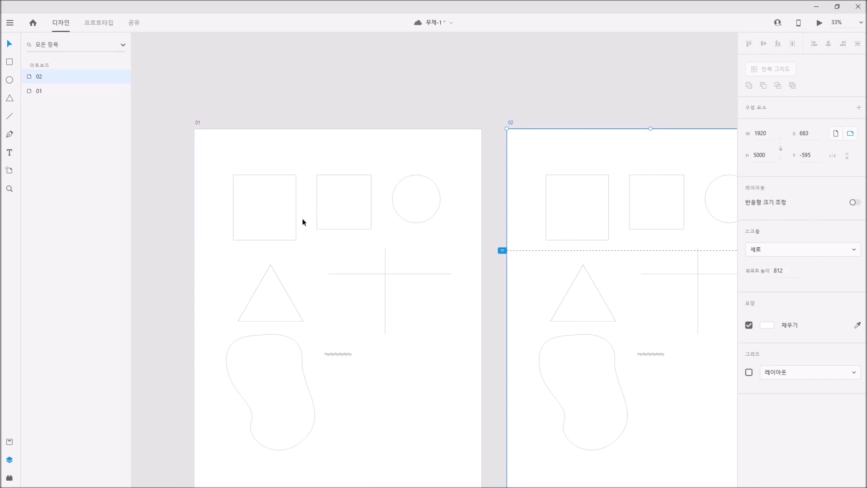
Hide and show the layers list, selecting artboards 01 and 02 on the canvas while it is hidden.
{"action": "left_click", "coordinate": [9, 460]}
{"action": "left_click", "coordinate": [10, 460]}
{"action": "left_click", "coordinate": [45, 91]}
{"action": "left_click", "coordinate": [10, 460]}
{"action": "left_click", "coordinate": [416, 124]}
{"action": "left_click", "coordinate": [399, 123]}
{"action": "left_click", "coordinate": [86, 123]}
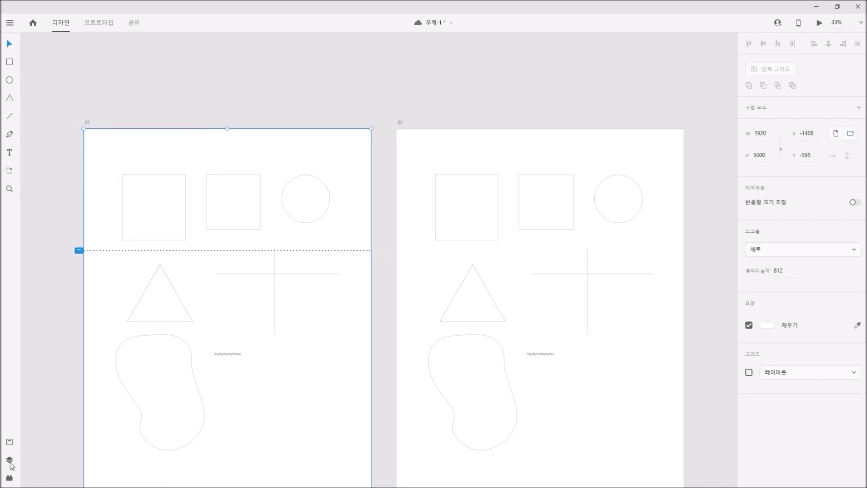
{"action": "key", "text": "ctrl+y"}
Draw an ellipse about 279 × 274 on the empty pasteboard beside artboard 01 and deselect it.
{"action": "left_click", "coordinate": [166, 233]}
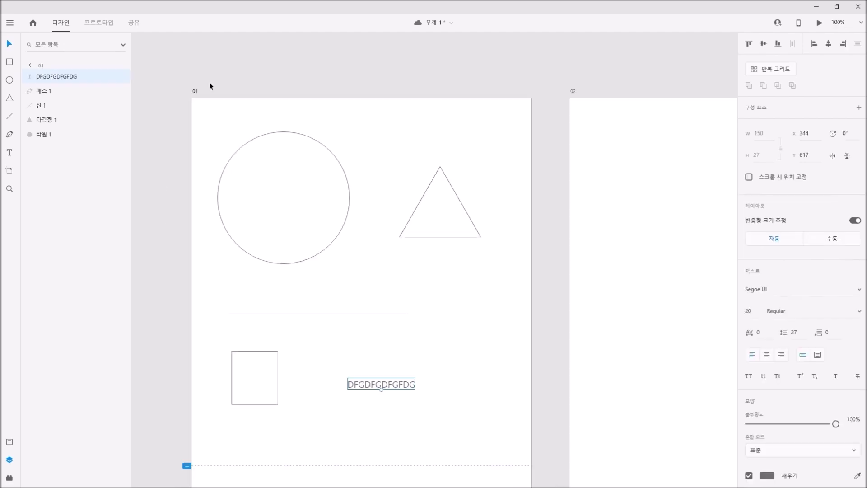
{"action": "left_click", "coordinate": [54, 77]}
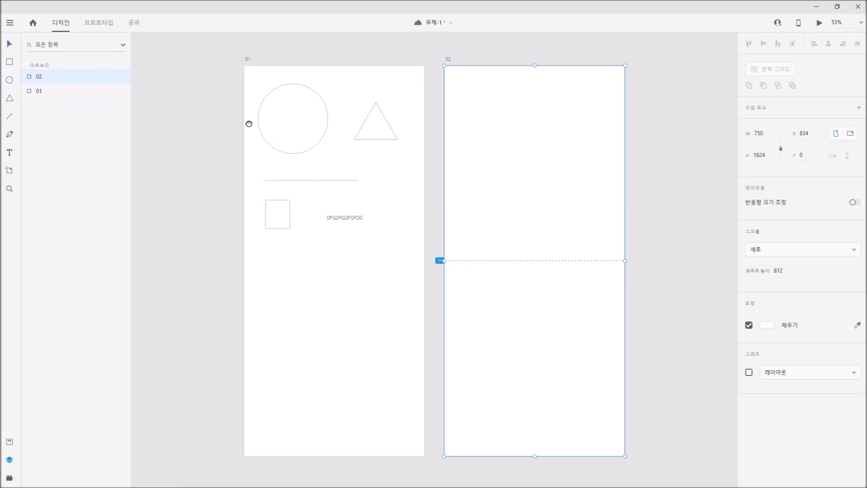
{"action": "scroll", "coordinate": [248, 125], "scroll_direction": "left", "scroll_amount": 5}
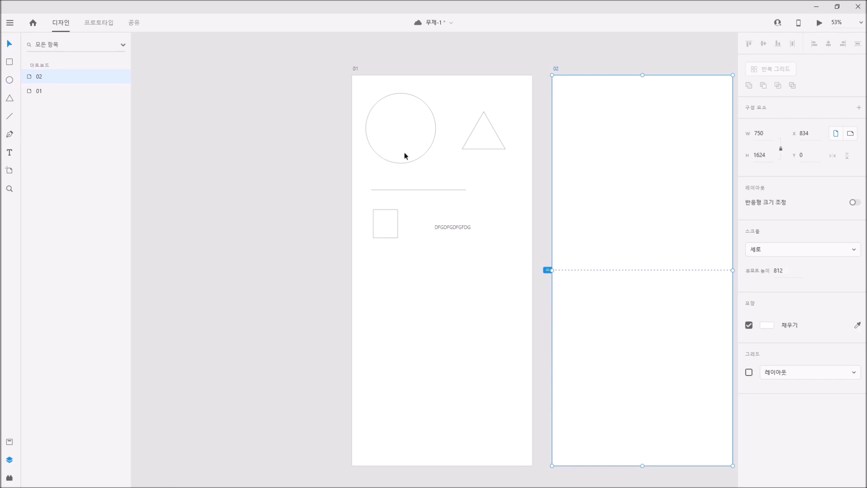
{"action": "left_click", "coordinate": [10, 84]}
{"action": "left_click_drag", "start_coordinate": [194, 170], "coordinate": [261, 236]}
{"action": "left_click", "coordinate": [288, 206]}
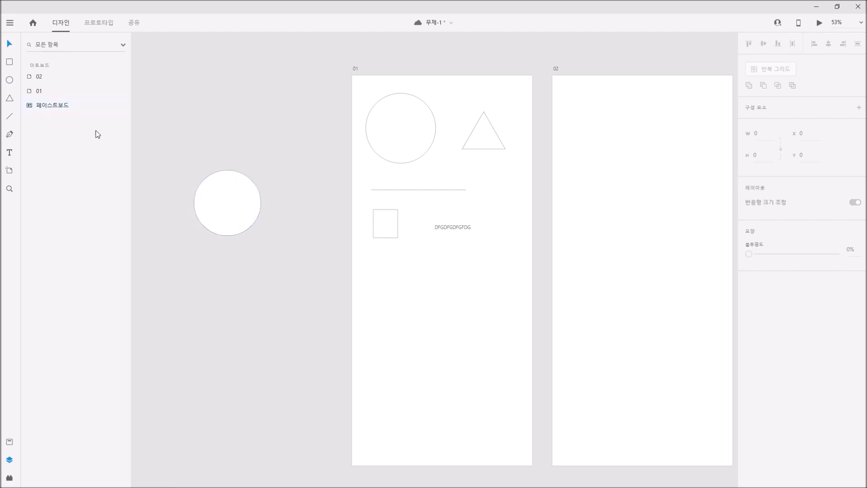
Check the pasteboard ellipse in the layers list, return to the artboard list, and look over the empty area around the artboards.
{"action": "left_click", "coordinate": [214, 206]}
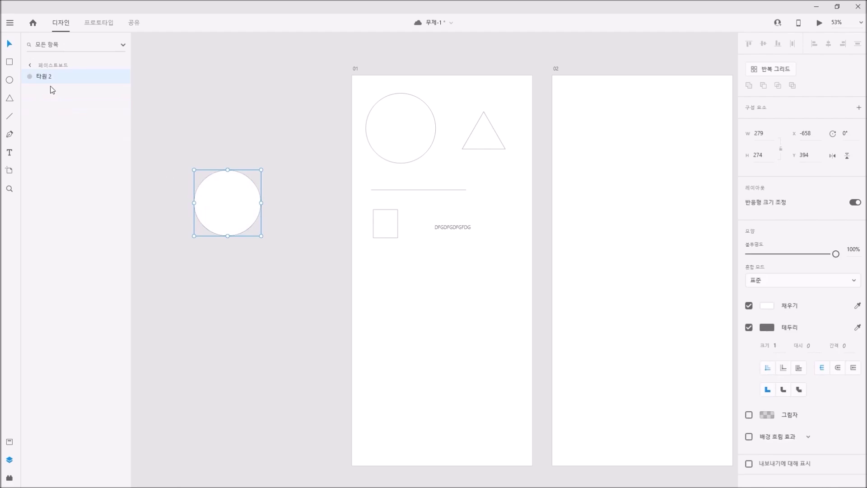
{"action": "left_click", "coordinate": [30, 66]}
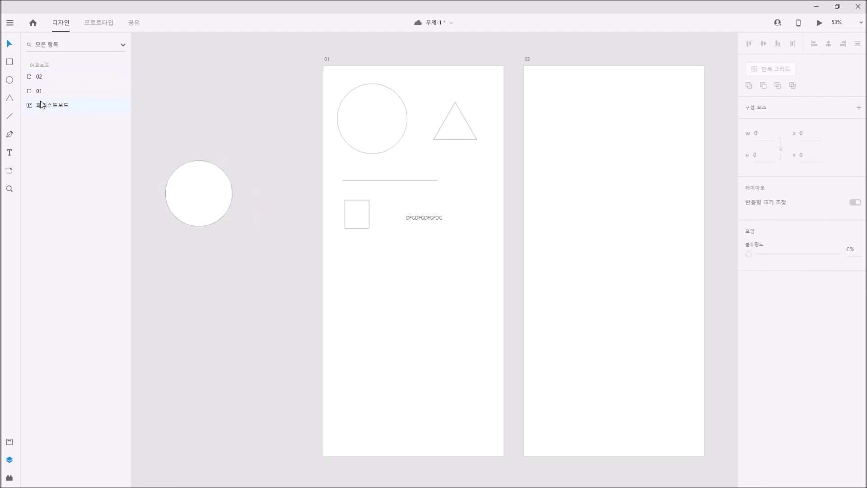
{"action": "scroll", "coordinate": [207, 115], "scroll_direction": "left", "scroll_amount": 3}
{"action": "left_click", "coordinate": [602, 93]}
{"action": "left_click", "coordinate": [281, 97]}
{"action": "scroll", "coordinate": [234, 61], "scroll_direction": "up", "scroll_amount": 3}
{"action": "scroll", "coordinate": [235, 61], "scroll_direction": "left", "scroll_amount": 5}
{"action": "left_click_drag", "start_coordinate": [235, 61], "coordinate": [529, 266]}
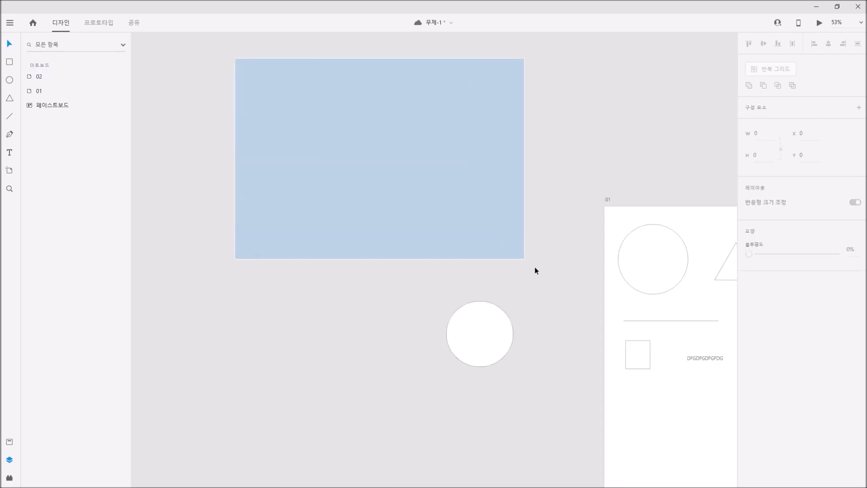
{"action": "scroll", "coordinate": [455, 91], "scroll_direction": "down", "scroll_amount": 10}
{"action": "scroll", "coordinate": [455, 91], "scroll_direction": "left", "scroll_amount": 4}
{"action": "scroll", "coordinate": [309, 361], "scroll_direction": "right", "scroll_amount": 13}
{"action": "scroll", "coordinate": [308, 361], "scroll_direction": "down", "scroll_amount": 2}
{"action": "scroll", "coordinate": [308, 362], "scroll_direction": "up", "scroll_amount": 5}
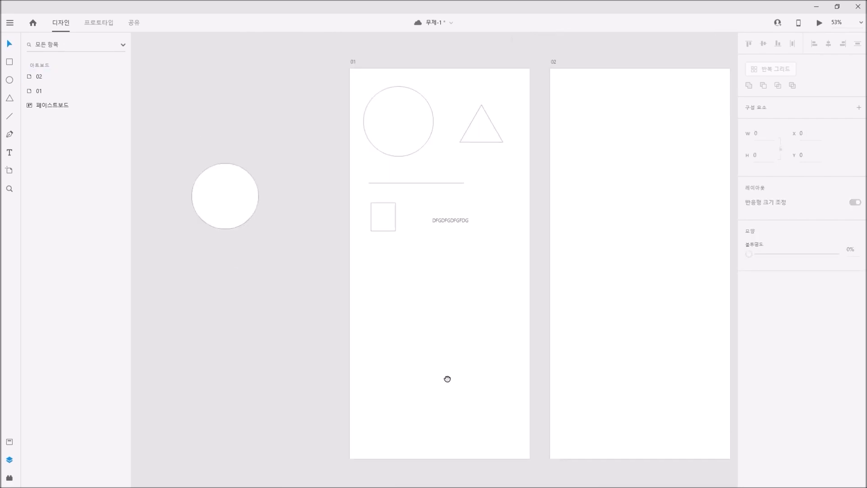
Select artboard 01 and open its contents in the layers list.
{"action": "left_click", "coordinate": [262, 227]}
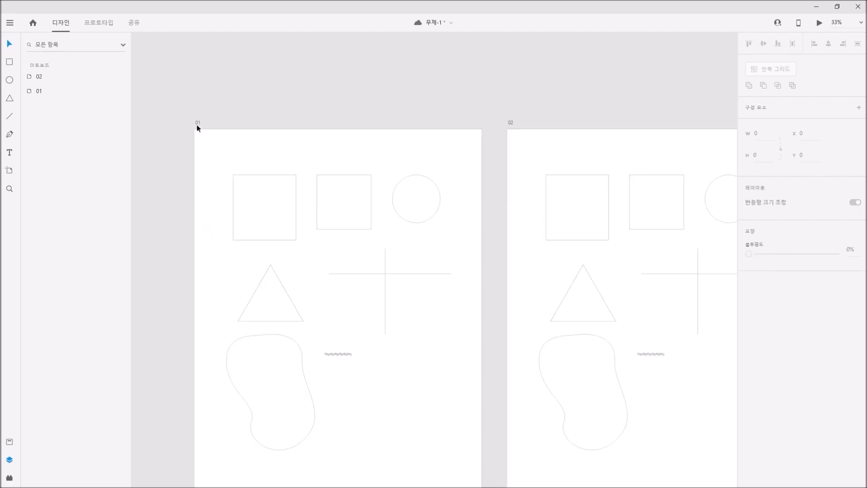
{"action": "left_click", "coordinate": [198, 123]}
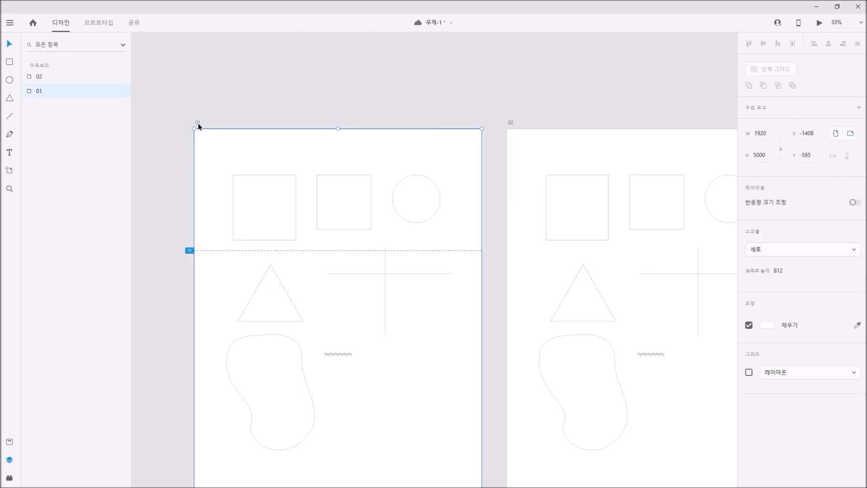
{"action": "double_click", "coordinate": [30, 92]}
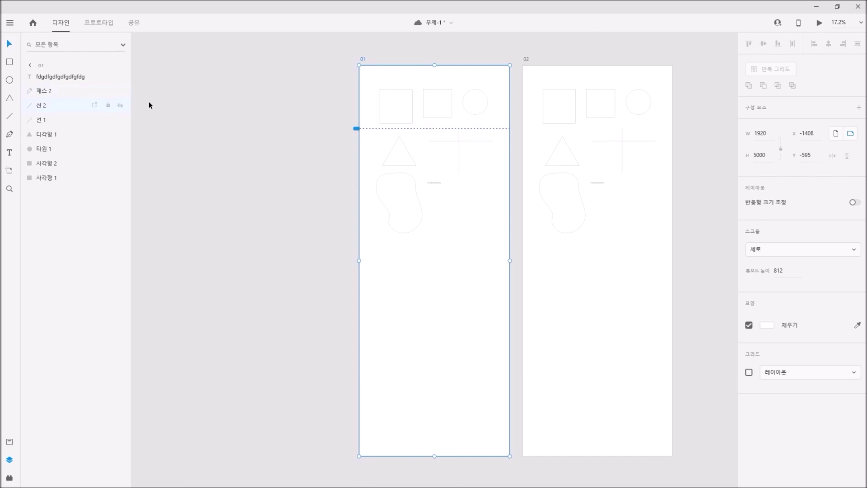
Check which object each layer of artboard 01 stands for, selecting the layers one by one from 패스 2 down to 사각형 1.
{"action": "left_click_drag", "start_coordinate": [306, 96], "coordinate": [259, 107]}
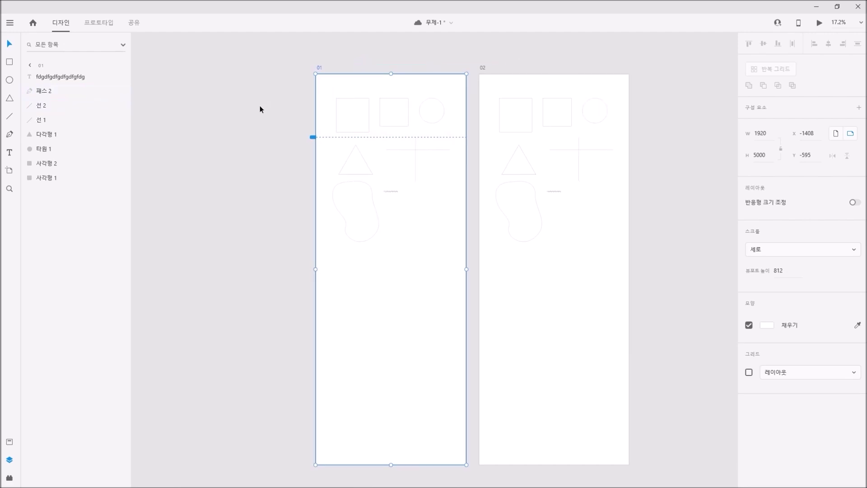
{"action": "left_click_drag", "start_coordinate": [289, 58], "coordinate": [457, 268]}
{"action": "left_click_drag", "start_coordinate": [248, 137], "coordinate": [488, 372]}
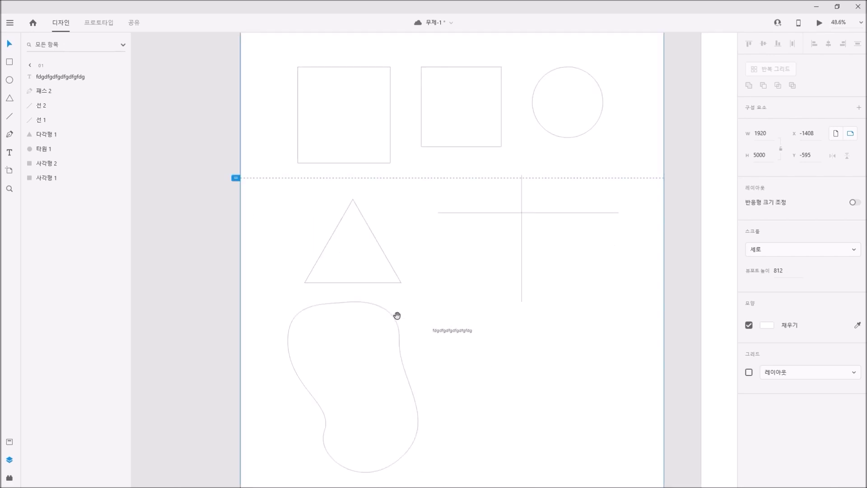
{"action": "left_click", "coordinate": [58, 92]}
{"action": "left_click", "coordinate": [48, 106]}
{"action": "left_click", "coordinate": [48, 121]}
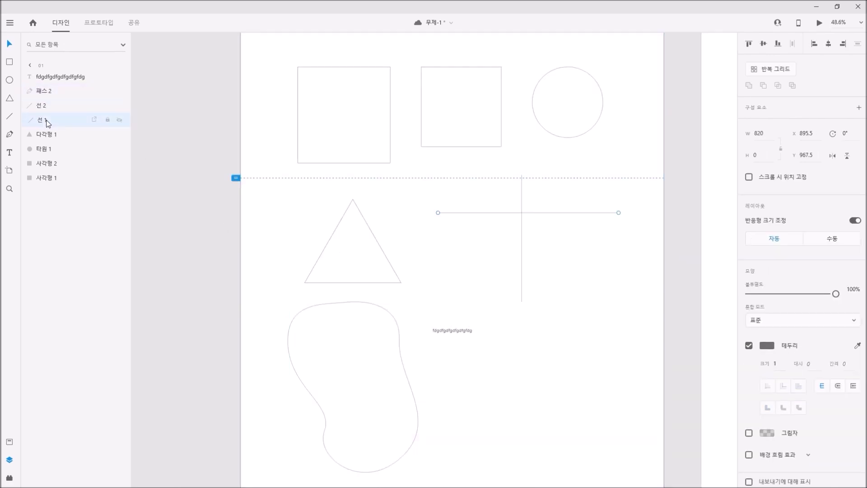
{"action": "left_click", "coordinate": [46, 135]}
{"action": "left_click", "coordinate": [50, 150]}
{"action": "left_click", "coordinate": [48, 164]}
{"action": "left_click", "coordinate": [45, 178]}
Go back up the layers of artboard 01 one at a time, ending with 패스 2 selected.
{"action": "left_click", "coordinate": [48, 158]}
{"action": "left_click", "coordinate": [46, 149]}
{"action": "left_click", "coordinate": [46, 135]}
{"action": "left_click", "coordinate": [45, 121]}
{"action": "left_click", "coordinate": [45, 106]}
{"action": "left_click", "coordinate": [51, 92]}
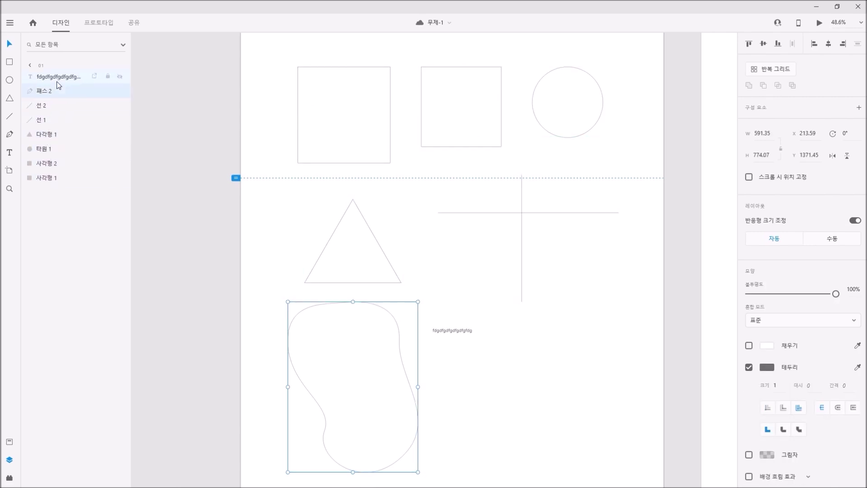
Go down the layers of artboard 01 once more from 선 2 to 사각형 1, then deselect.
{"action": "left_click", "coordinate": [43, 106]}
{"action": "left_click", "coordinate": [46, 134]}
{"action": "left_click", "coordinate": [46, 149]}
{"action": "left_click", "coordinate": [46, 164]}
{"action": "left_click", "coordinate": [45, 177]}
{"action": "left_click", "coordinate": [184, 169]}
Select the smaller square, triangle, curved path, text, lines and circle on artboard 01 to compare them with the highlighted layers.
{"action": "left_click_drag", "start_coordinate": [236, 170], "coordinate": [201, 223]}
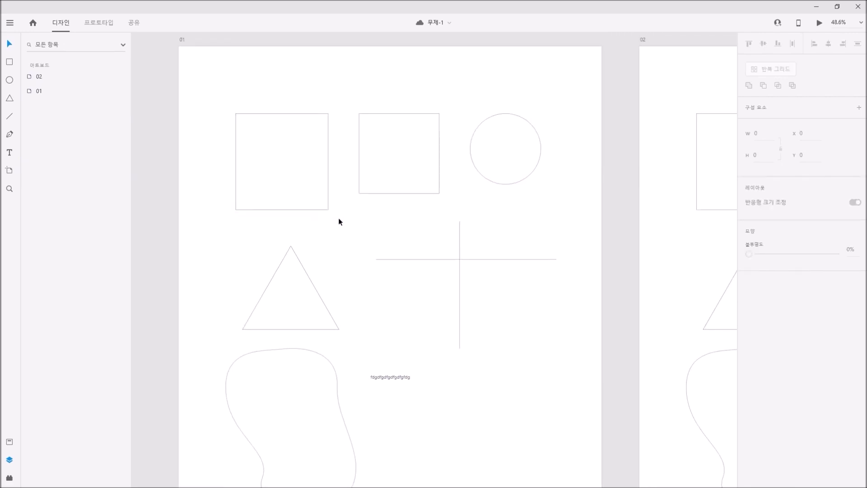
{"action": "left_click", "coordinate": [397, 180]}
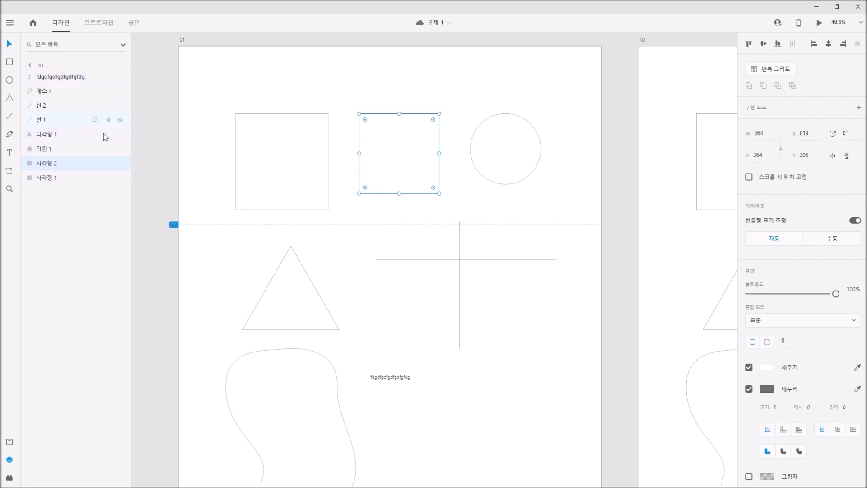
{"action": "left_click", "coordinate": [278, 289]}
{"action": "left_click", "coordinate": [356, 381]}
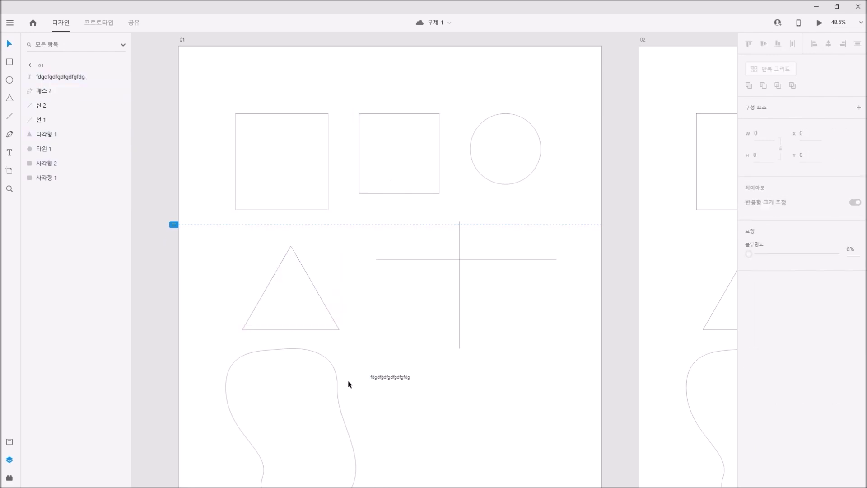
{"action": "left_click", "coordinate": [338, 385]}
{"action": "left_click", "coordinate": [390, 377]}
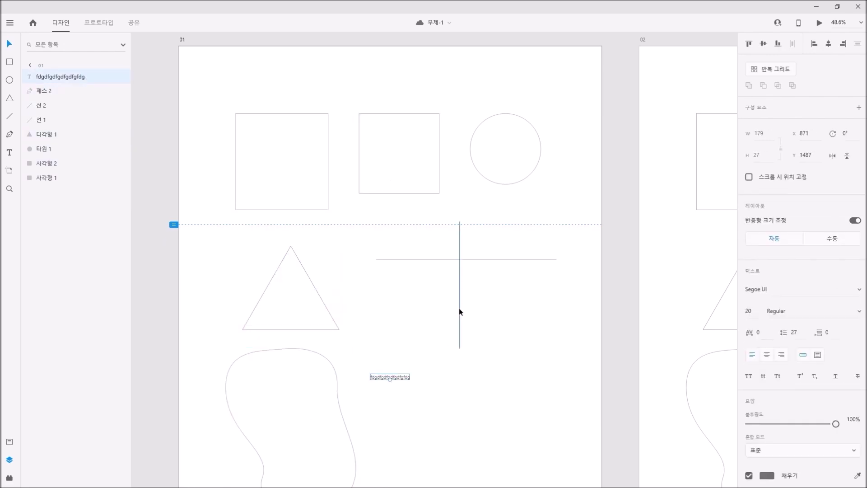
{"action": "left_click_drag", "start_coordinate": [436, 248], "coordinate": [495, 304]}
{"action": "left_click", "coordinate": [519, 174]}
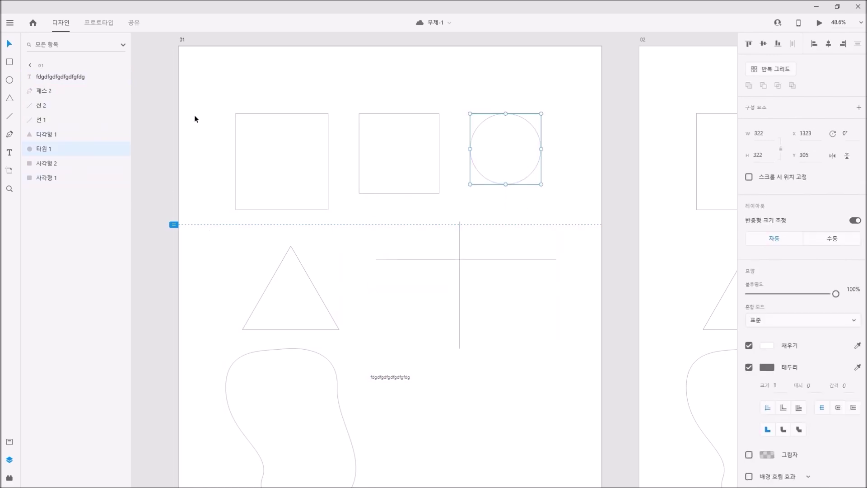
Deselect the circle, select the shapes of artboard 01 together with a marquee, and clear the selection.
{"action": "left_click", "coordinate": [159, 107]}
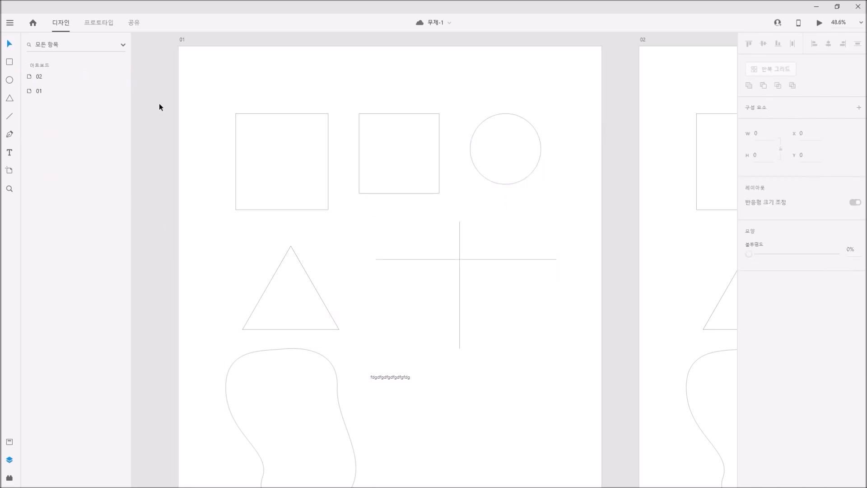
{"action": "left_click_drag", "start_coordinate": [163, 101], "coordinate": [544, 404]}
{"action": "left_click", "coordinate": [544, 405]}
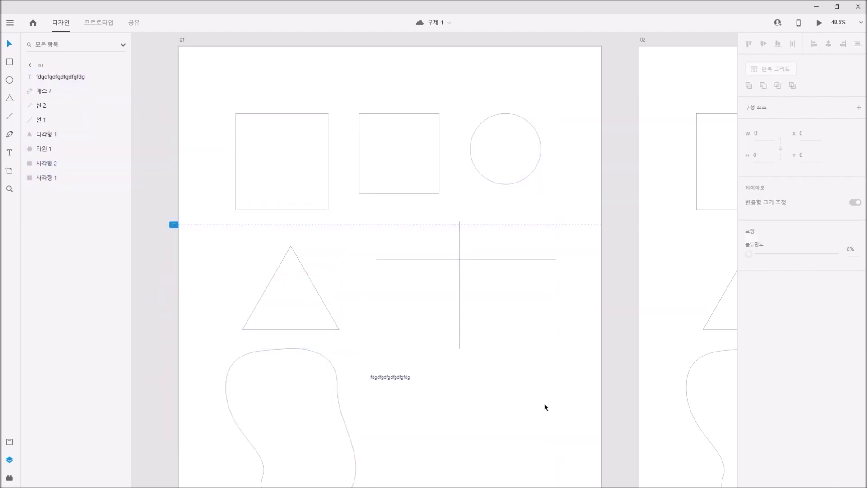
Select the squares, circle, lines, triangle, curved path and text on artboard 02 in turn to examine that artboard's layers.
{"action": "scroll", "coordinate": [593, 325], "scroll_direction": "right", "scroll_amount": 10}
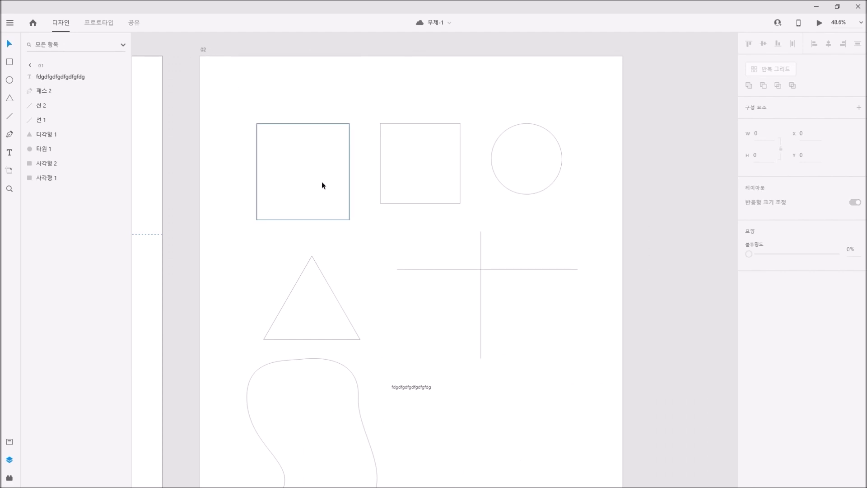
{"action": "left_click", "coordinate": [322, 184]}
{"action": "left_click", "coordinate": [427, 174]}
{"action": "left_click_drag", "start_coordinate": [566, 160], "coordinate": [515, 198]}
{"action": "left_click_drag", "start_coordinate": [460, 257], "coordinate": [507, 303]}
{"action": "left_click_drag", "start_coordinate": [247, 270], "coordinate": [324, 310]}
{"action": "left_click", "coordinate": [316, 398]}
{"action": "left_click", "coordinate": [430, 389]}
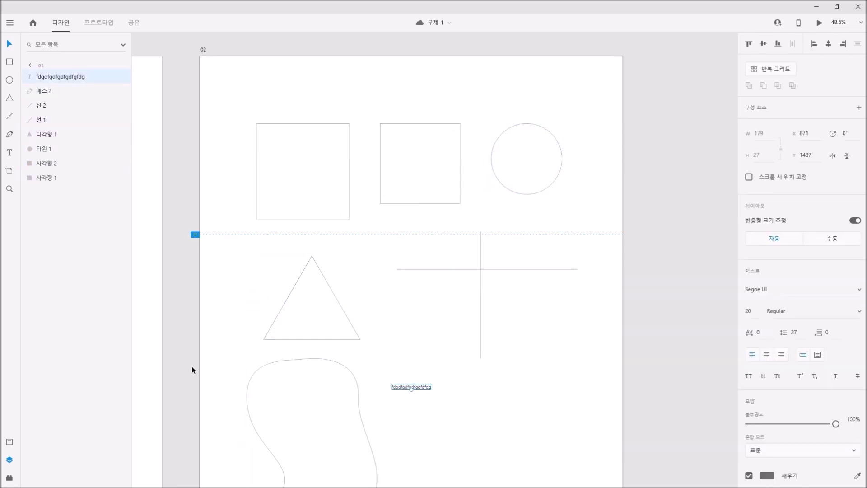
Group the two squares on artboard 01.
{"action": "left_click_drag", "start_coordinate": [613, 273], "coordinate": [682, 269]}
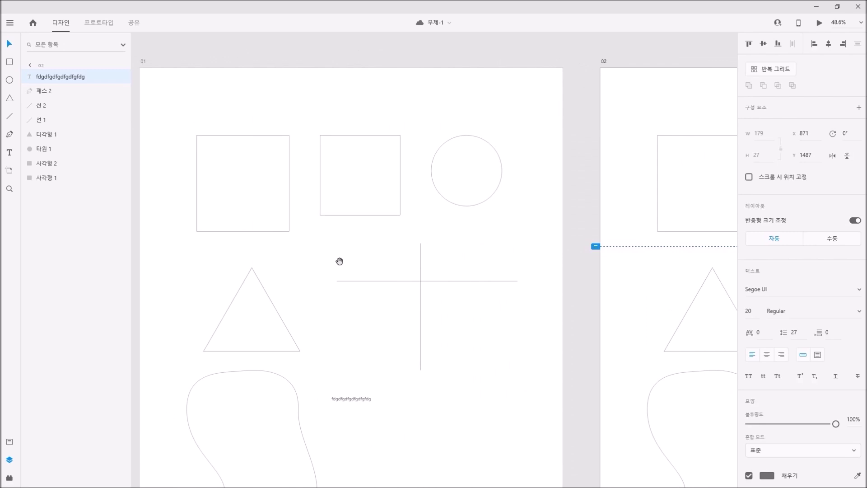
{"action": "left_click_drag", "start_coordinate": [339, 262], "coordinate": [443, 255]}
{"action": "left_click_drag", "start_coordinate": [275, 93], "coordinate": [466, 210]}
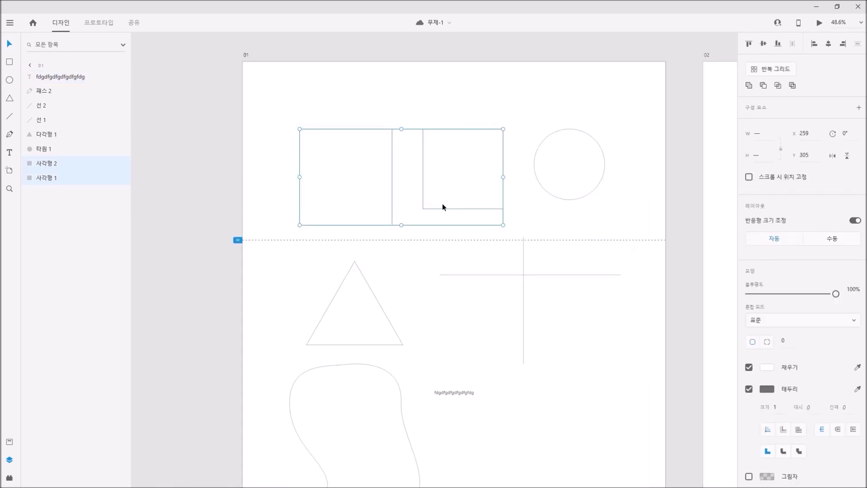
{"action": "right_click", "coordinate": [357, 187]}
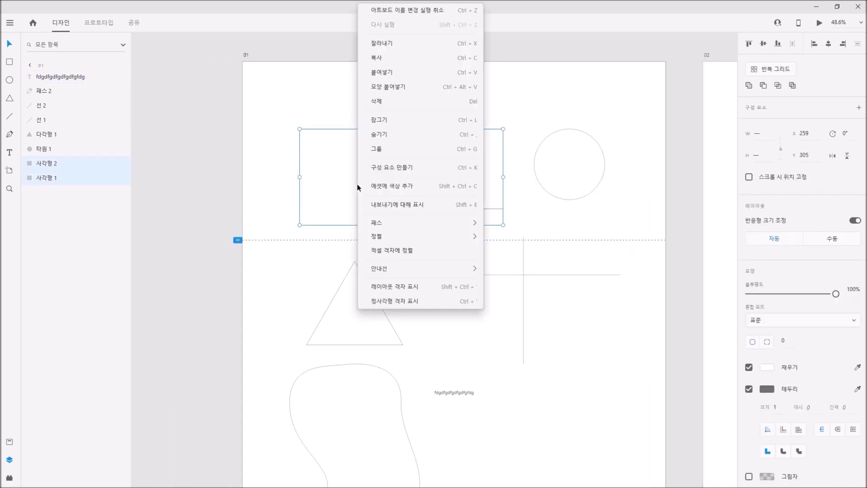
{"action": "left_click", "coordinate": [388, 148]}
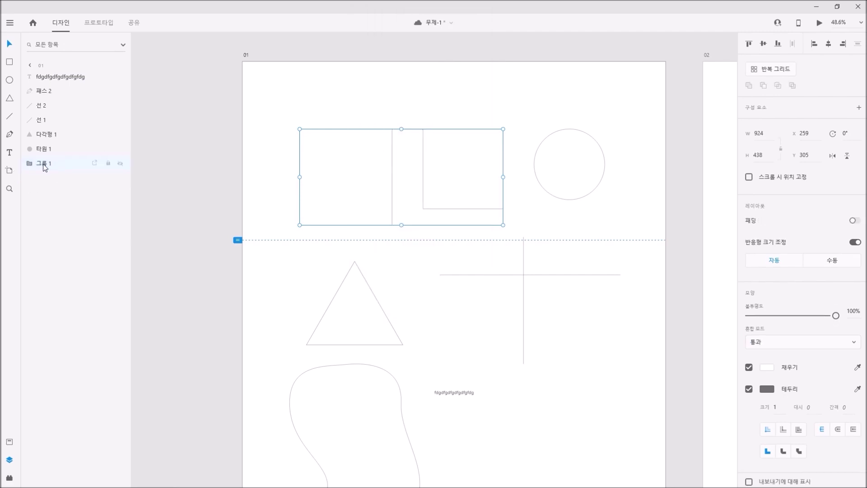
Rename the group of two squares as "a desgifdsf" in the layers list.
{"action": "double_click", "coordinate": [44, 163]}
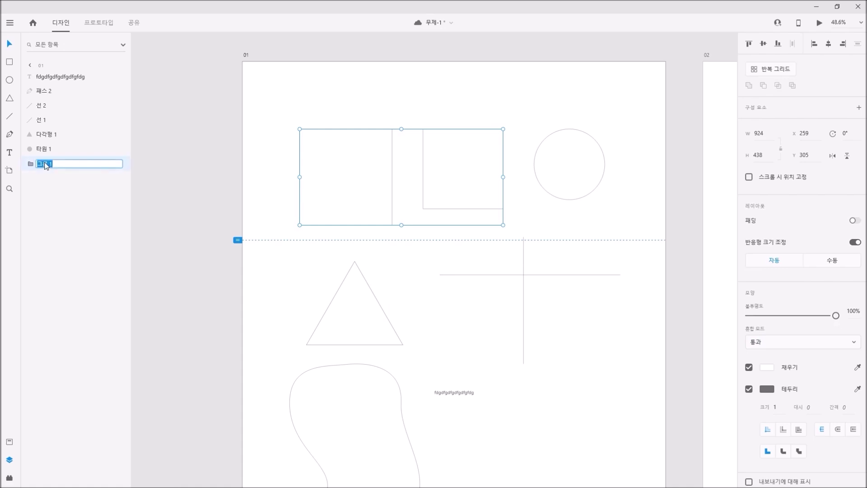
{"action": "type", "text": "a desgifdsf"}
{"action": "key", "text": "Return"}
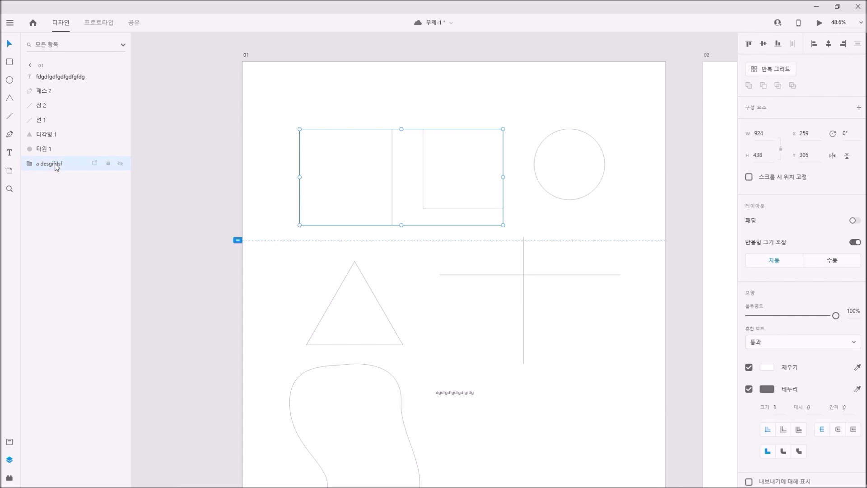
Hide the group "a desgifdsf" and show it again from the layers of artboard 01.
{"action": "mouse_move", "coordinate": [102, 164]}
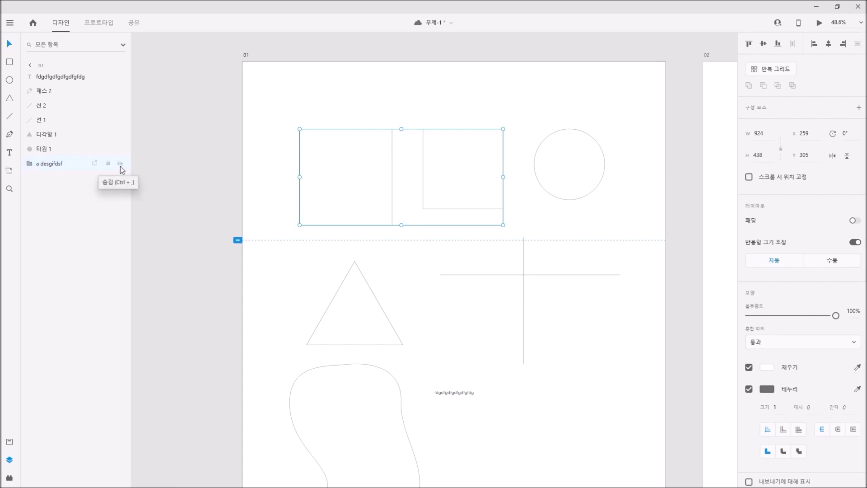
{"action": "left_click", "coordinate": [121, 165]}
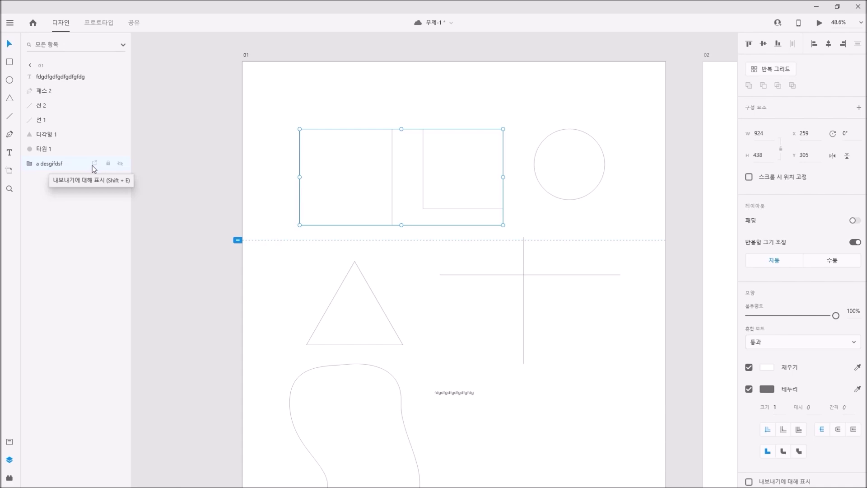
{"action": "left_click", "coordinate": [120, 165]}
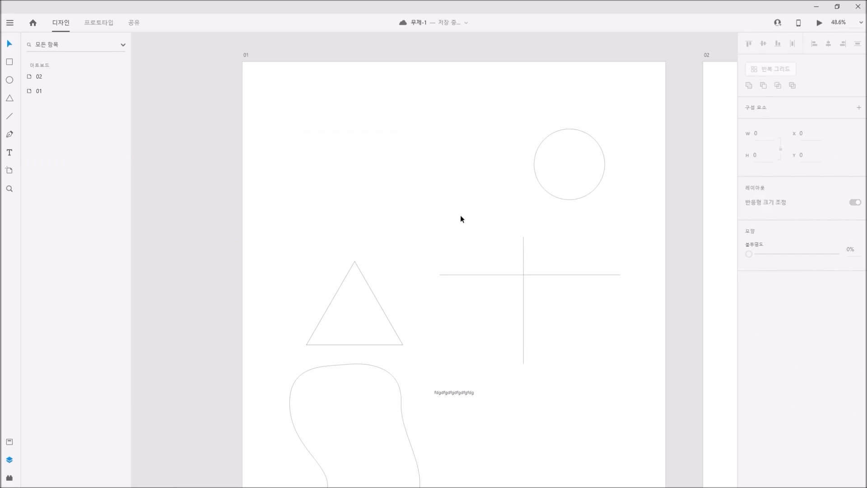
{"action": "left_click", "coordinate": [341, 170]}
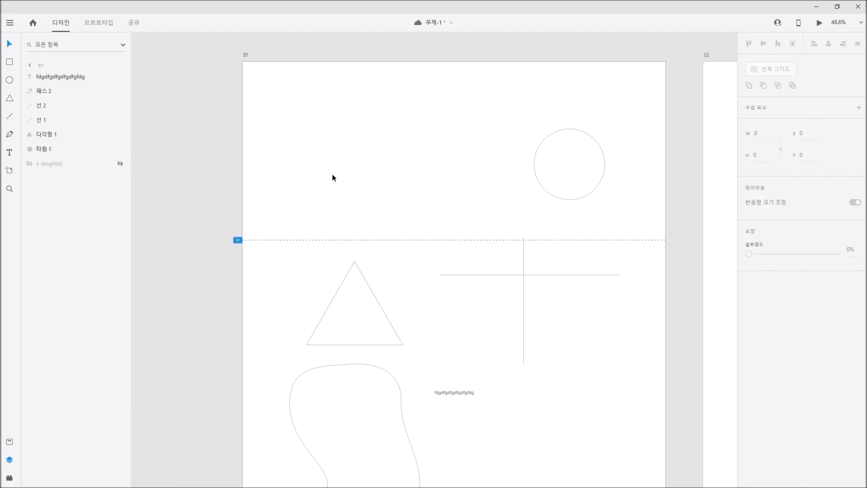
{"action": "left_click", "coordinate": [120, 164]}
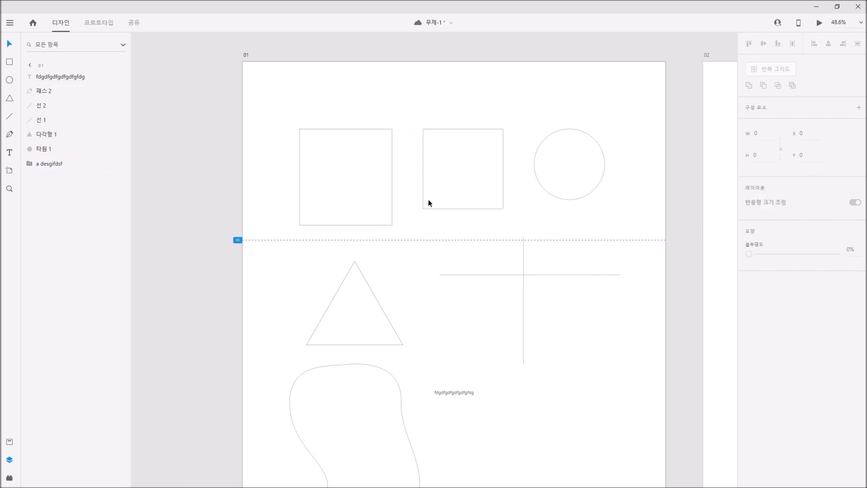
Lock the group "a desgifdsf" and try to select its squares on the canvas with a marquee.
{"action": "left_click", "coordinate": [55, 164]}
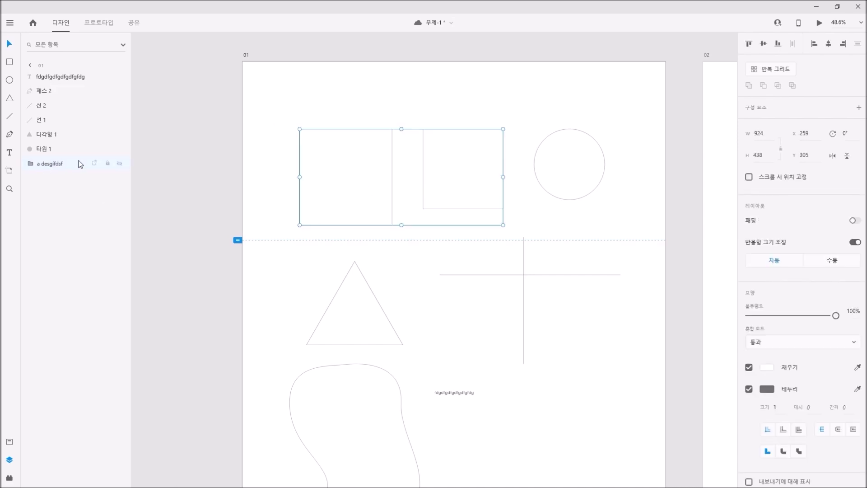
{"action": "left_click", "coordinate": [107, 163]}
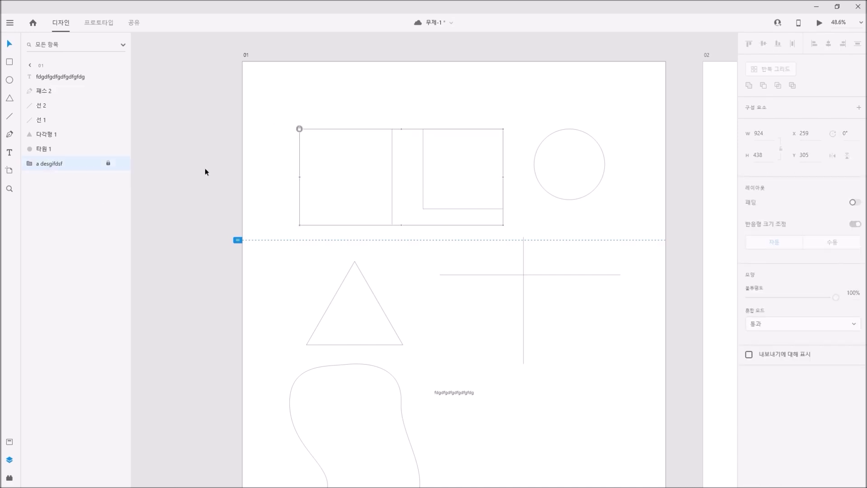
{"action": "left_click_drag", "start_coordinate": [243, 144], "coordinate": [354, 187]}
Move the circle slightly left and pull a vertical guide onto artboard 01 across the larger square.
{"action": "left_click_drag", "start_coordinate": [541, 185], "coordinate": [500, 188]}
{"action": "left_click", "coordinate": [501, 195]}
{"action": "left_click_drag", "start_coordinate": [237, 122], "coordinate": [324, 194]}
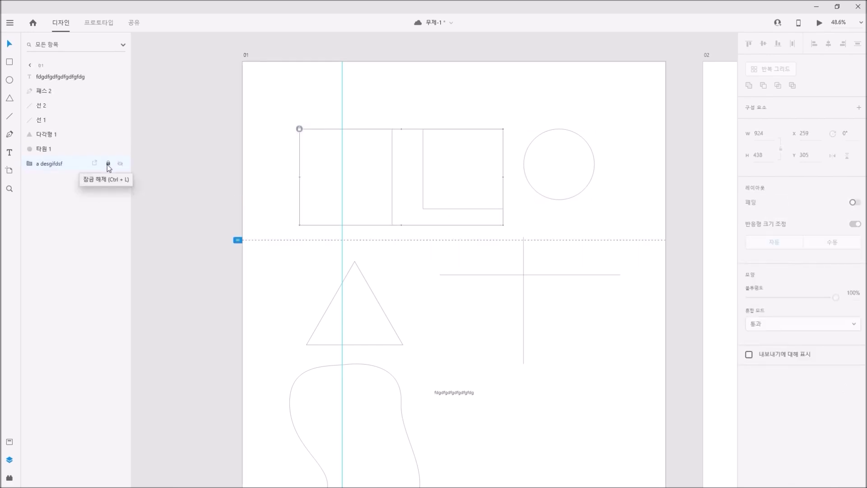
Unlock the group "a desgifdsf" and move it slightly left to X 232.
{"action": "left_click", "coordinate": [109, 164]}
{"action": "left_click", "coordinate": [285, 180]}
{"action": "mouse_move", "coordinate": [299, 185]}
{"action": "left_mouse_down"}
{"action": "mouse_move", "coordinate": [278, 176]}
{"action": "mouse_move", "coordinate": [281, 187]}
{"action": "mouse_move", "coordinate": [306, 192]}
{"action": "mouse_move", "coordinate": [292, 185]}
{"action": "left_mouse_up"}
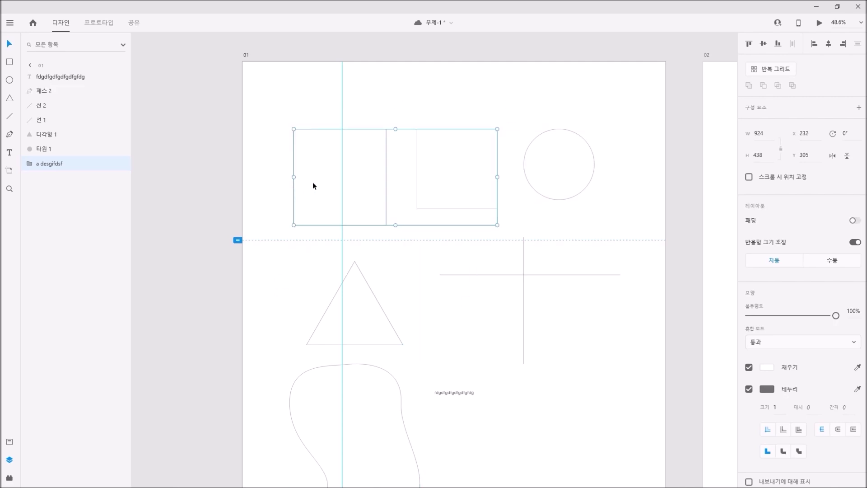
Ungroup the two squares on artboard 01 and deselect them.
{"action": "right_click", "coordinate": [312, 183]}
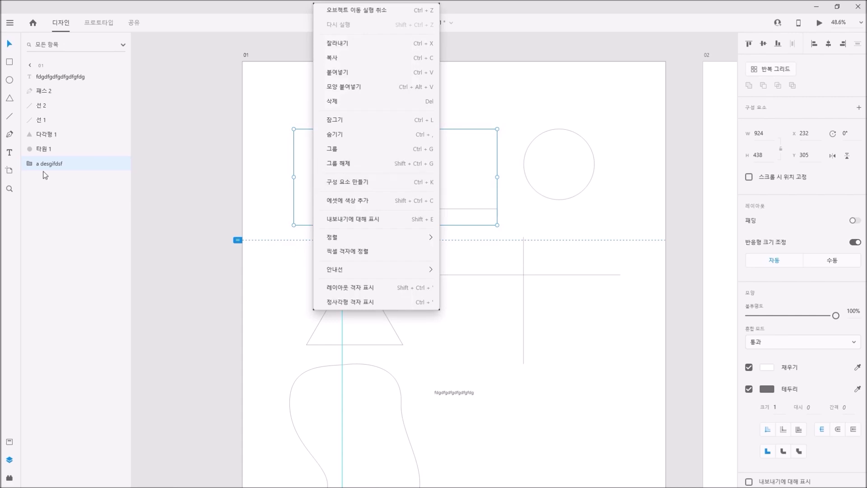
{"action": "left_click", "coordinate": [356, 168]}
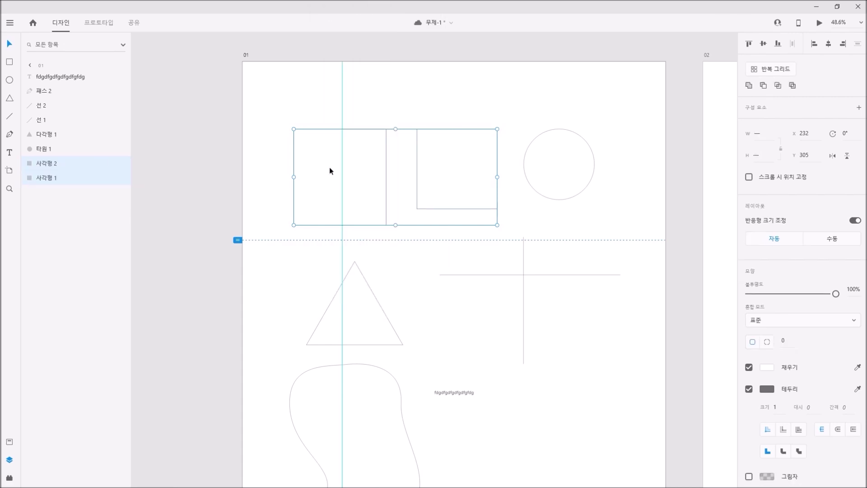
{"action": "left_click", "coordinate": [194, 166]}
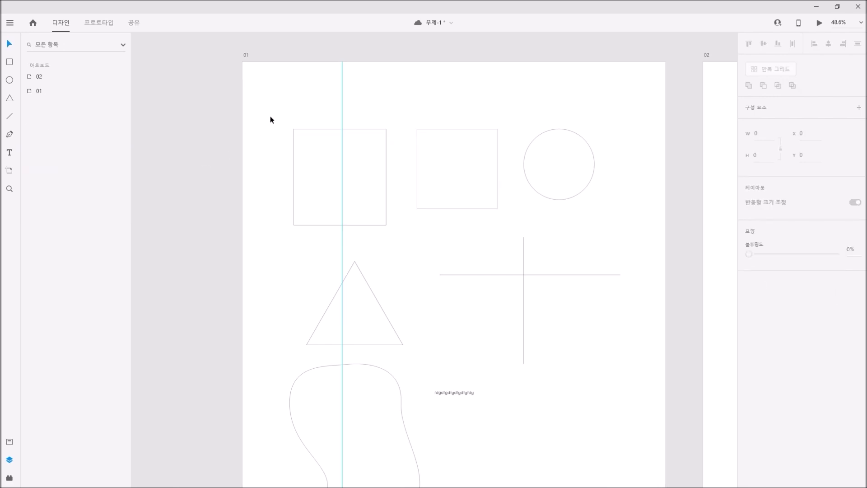
Select the two separate squares with a marquee, deselect them, and remove the vertical guide from artboard 01.
{"action": "left_click_drag", "start_coordinate": [273, 111], "coordinate": [467, 215]}
{"action": "left_click", "coordinate": [203, 167]}
{"action": "key", "text": "ctrl+z"}
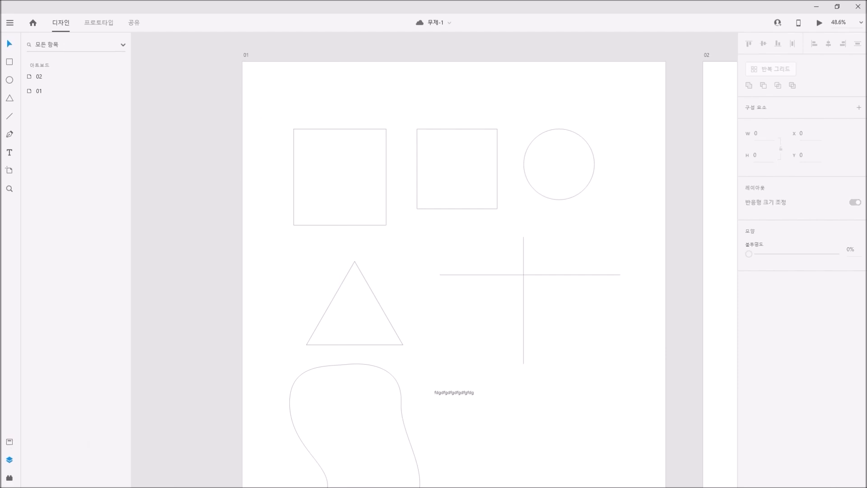
In document 무제-3, select the Madia heading, both texts and the pink button together and add their colors to the assets.
{"action": "left_click", "coordinate": [10, 445]}
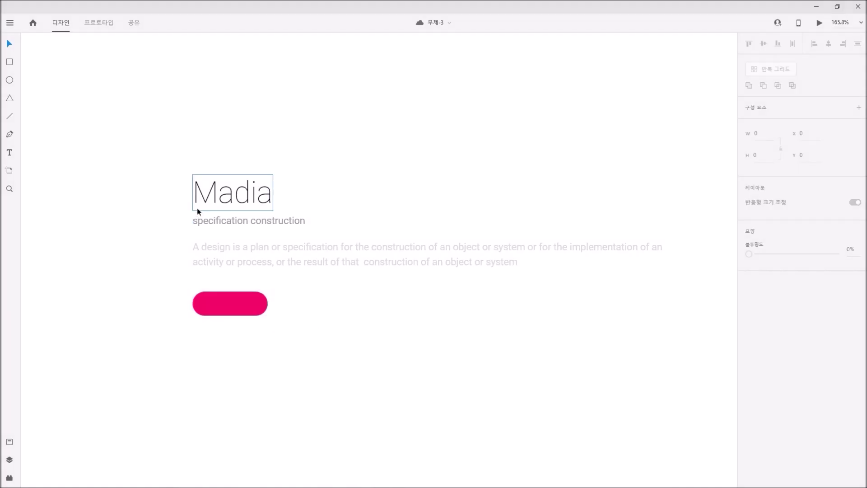
{"action": "left_click_drag", "start_coordinate": [156, 283], "coordinate": [240, 318]}
{"action": "left_click", "coordinate": [297, 334]}
{"action": "left_click_drag", "start_coordinate": [145, 117], "coordinate": [464, 335]}
{"action": "right_click", "coordinate": [302, 251]}
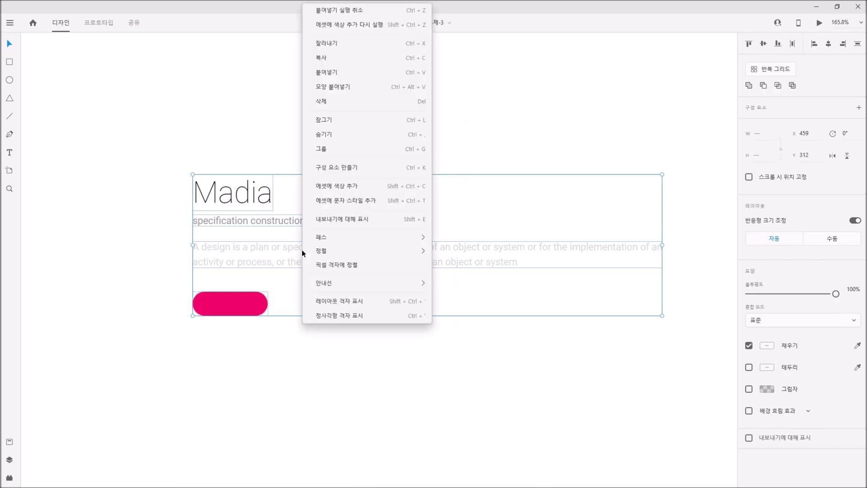
{"action": "left_click", "coordinate": [337, 190]}
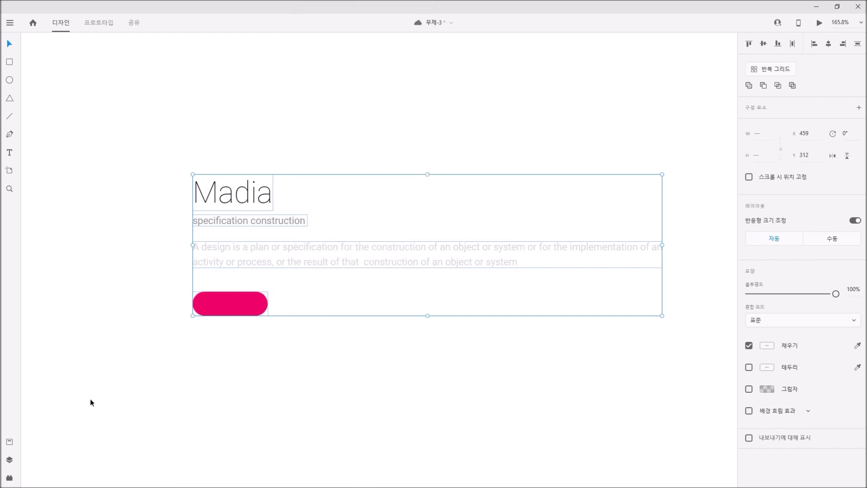
Try saving the selected texts' character styles and a component to the assets, and undo the asset additions including the colors.
{"action": "left_click", "coordinate": [9, 442]}
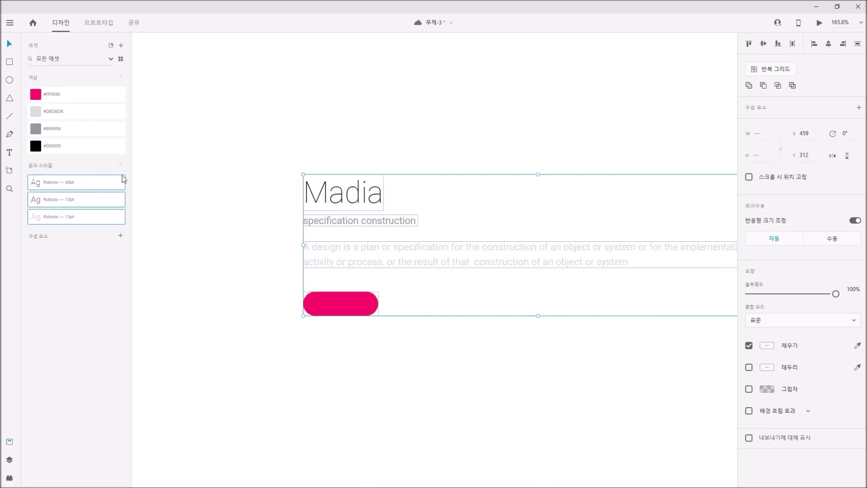
{"action": "left_click", "coordinate": [120, 235]}
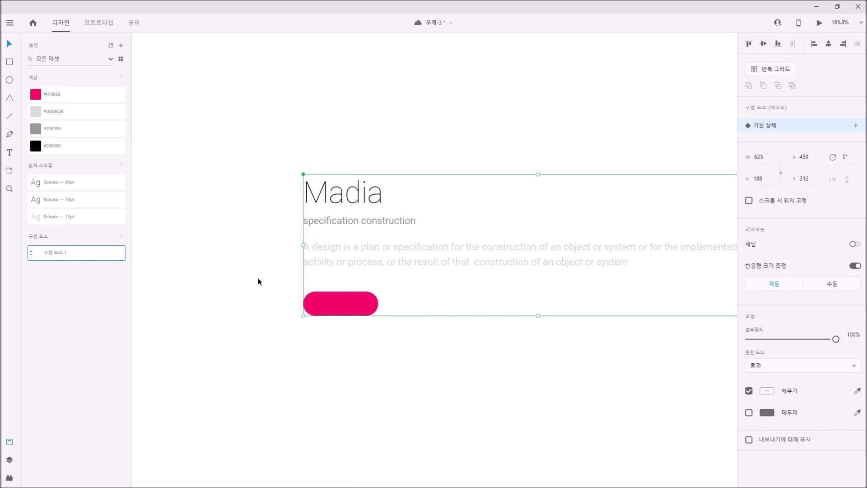
{"action": "key", "text": "ctrl+z"}
{"action": "key", "text": "ctrl+z"}
{"action": "key", "text": "ctrl+z"}
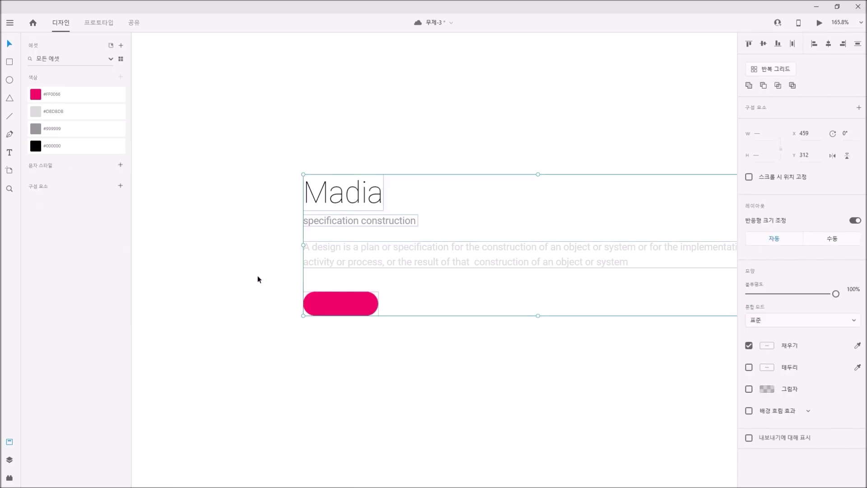
{"action": "scroll", "coordinate": [257, 279], "scroll_direction": "right", "scroll_amount": 4}
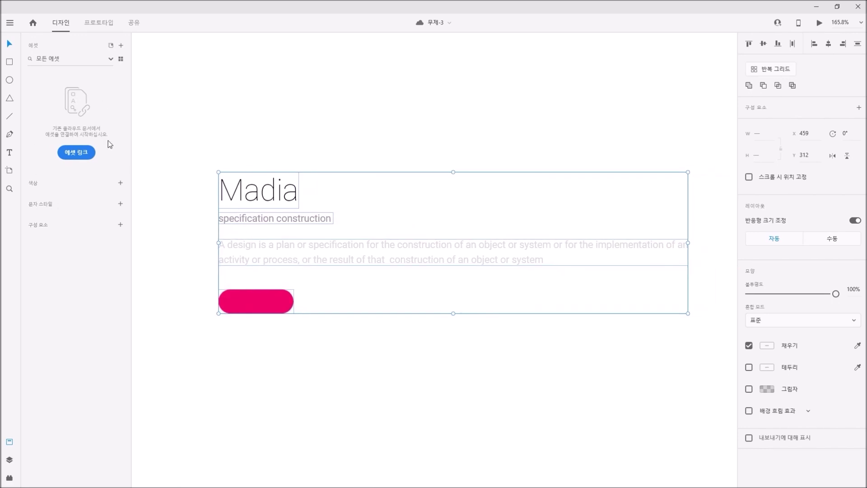
Add the selected design's colors and character styles to the assets and turn the whole selection into a component.
{"action": "right_click", "coordinate": [243, 195]}
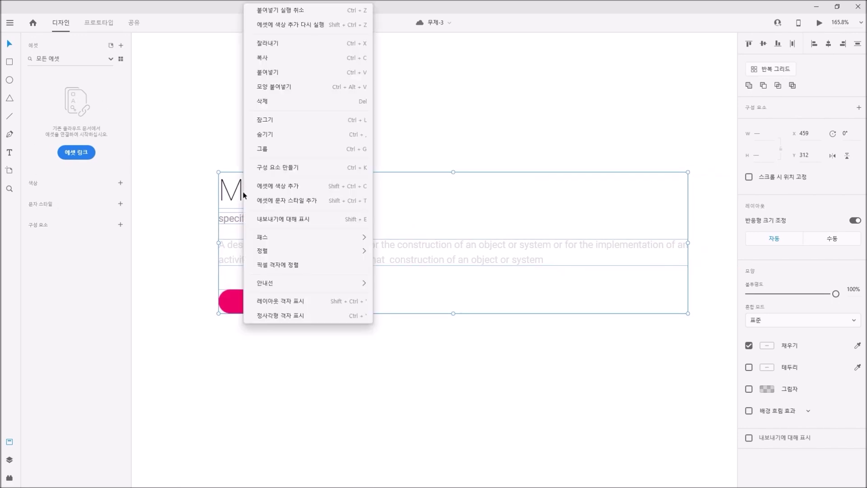
{"action": "left_click", "coordinate": [277, 191]}
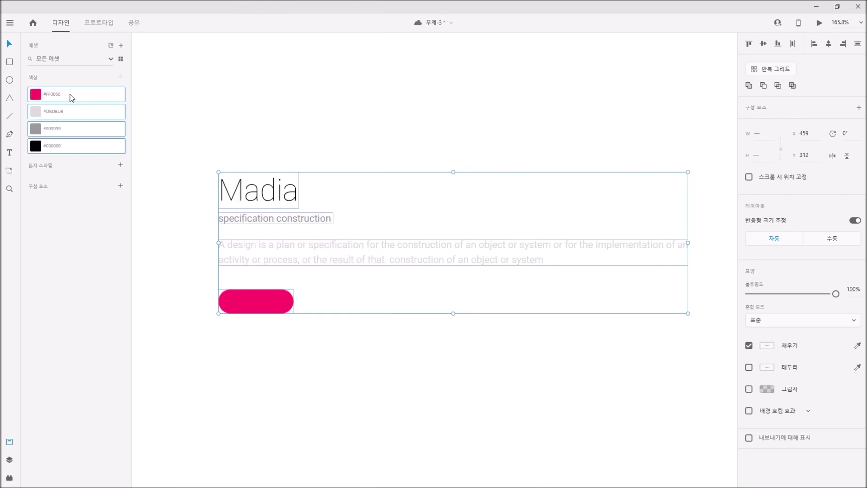
{"action": "left_click", "coordinate": [120, 166]}
{"action": "left_click", "coordinate": [120, 237]}
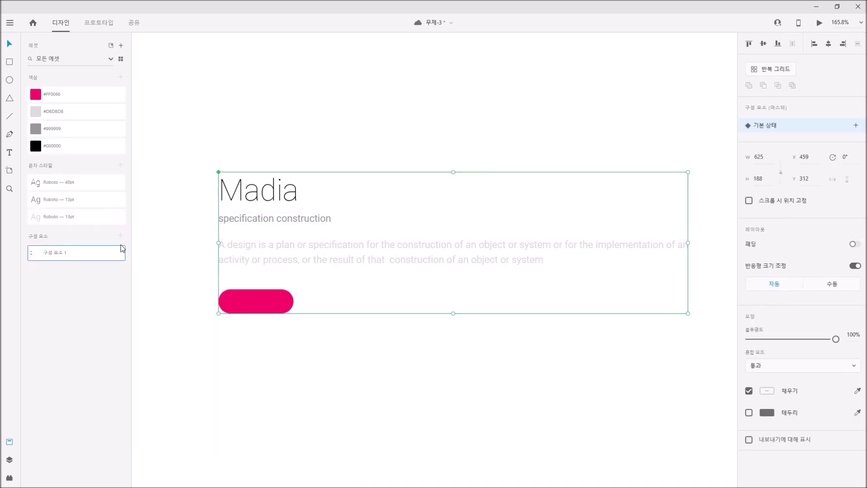
{"action": "left_click", "coordinate": [190, 233]}
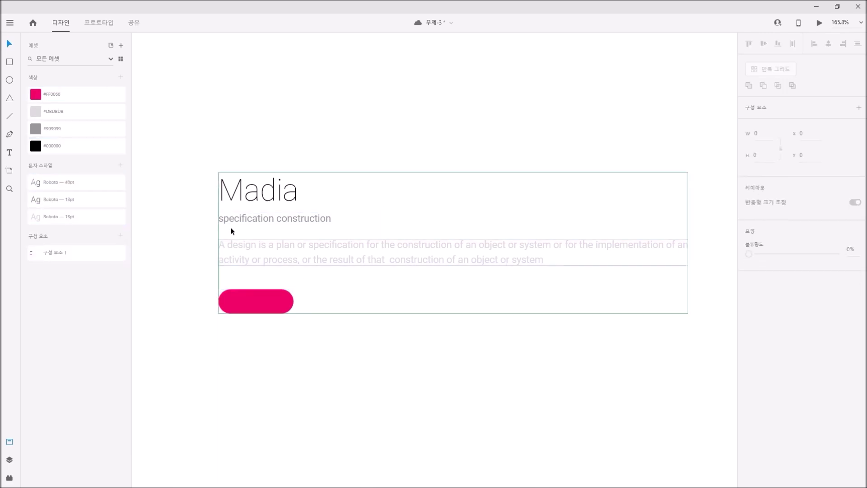
{"action": "left_click_drag", "start_coordinate": [193, 151], "coordinate": [402, 352]}
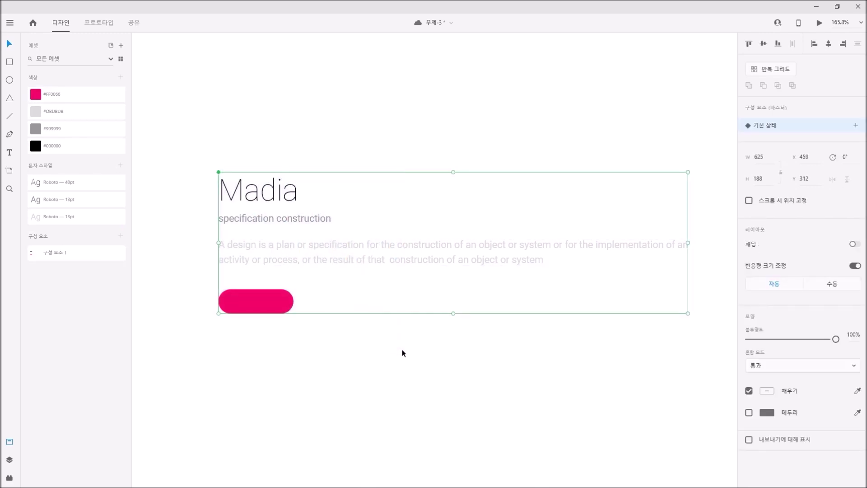
Save the document as a cloud document named test.
{"action": "left_click", "coordinate": [10, 24]}
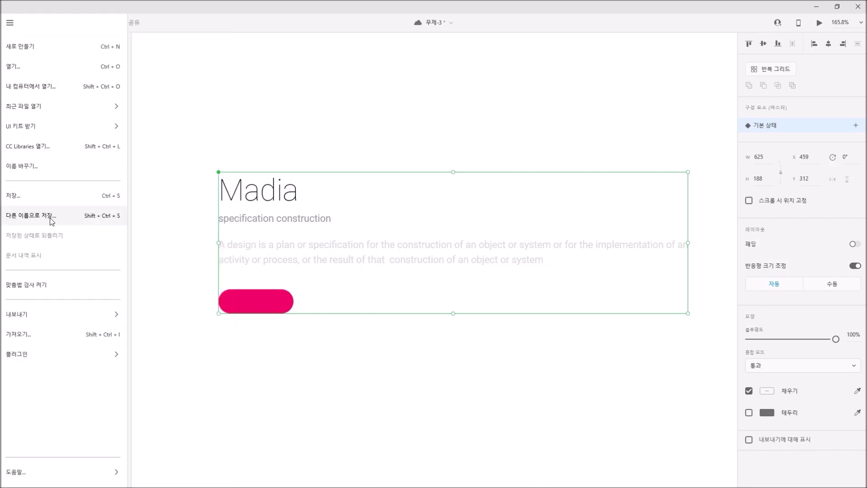
{"action": "left_click", "coordinate": [30, 216]}
{"action": "key", "text": "BackSpace"}
{"action": "type", "text": "test"}
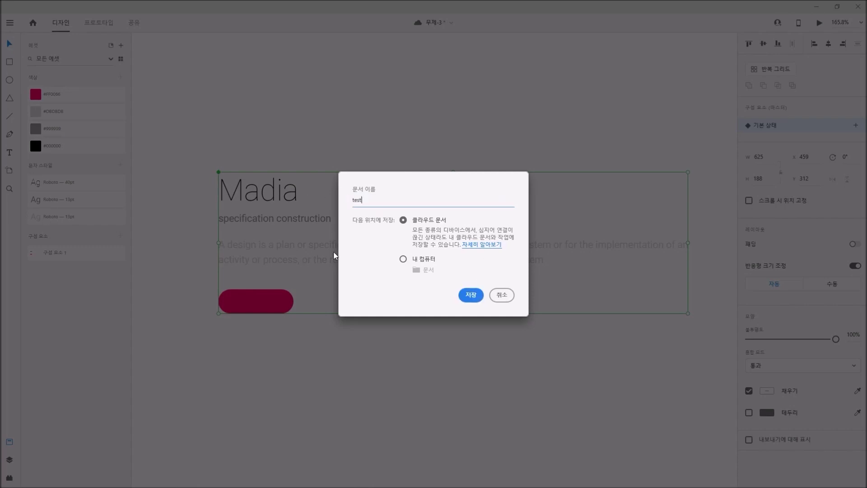
{"action": "left_click", "coordinate": [423, 224]}
{"action": "left_click", "coordinate": [422, 265]}
{"action": "left_click", "coordinate": [423, 224]}
{"action": "left_click", "coordinate": [468, 296]}
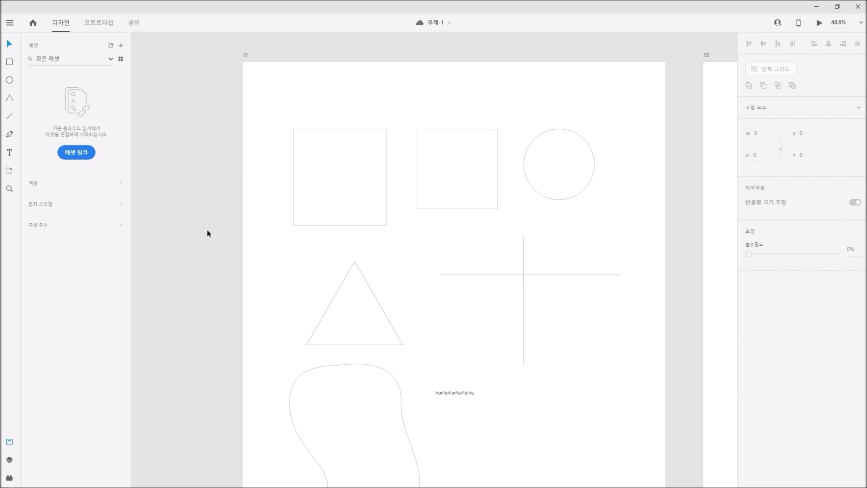
In document 무제-1, link the assets of the cloud document test and fill artboard 01's first square with #FF0066.
{"action": "left_click", "coordinate": [73, 153]}
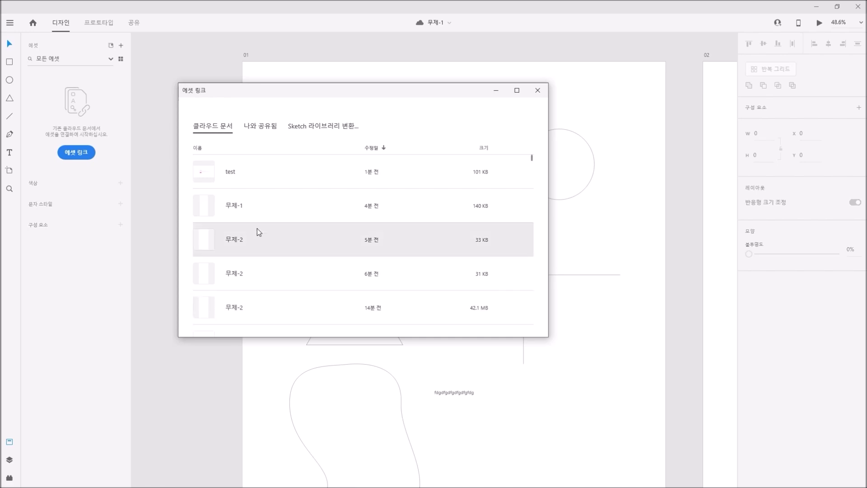
{"action": "left_click", "coordinate": [242, 181]}
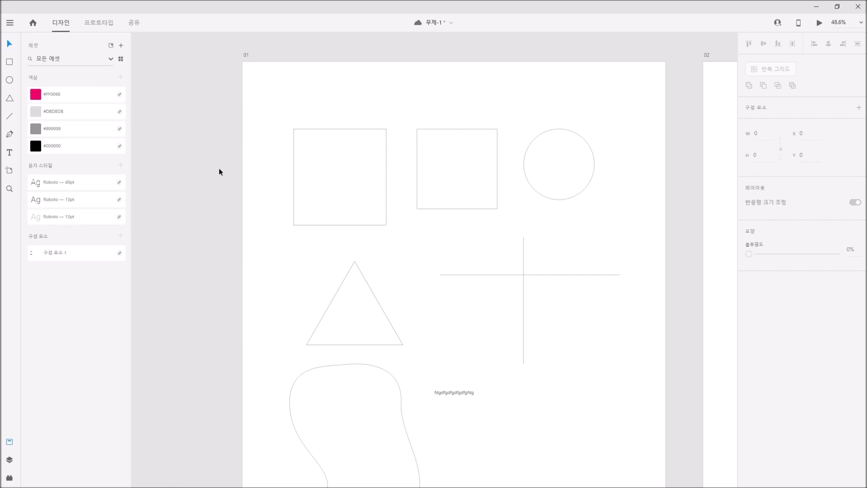
{"action": "left_click_drag", "start_coordinate": [290, 101], "coordinate": [310, 148]}
{"action": "left_click", "coordinate": [86, 95]}
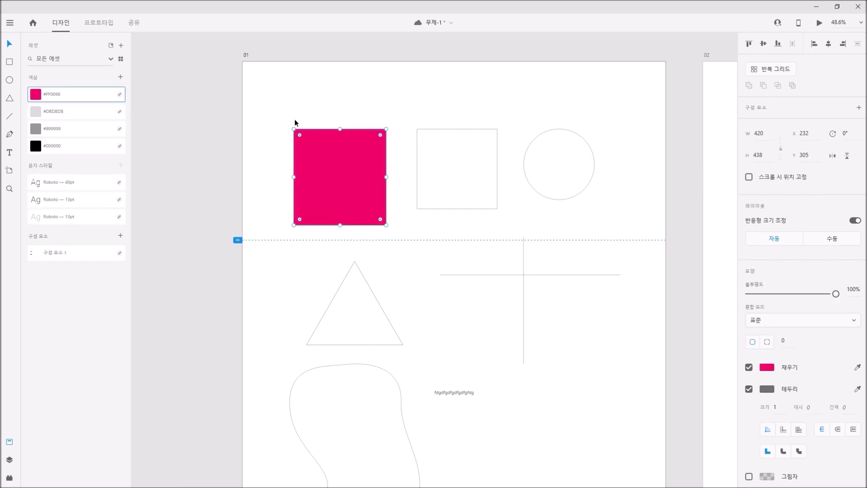
Add the point text "dfgfdgfdgdfg" above the pink square on artboard 01.
{"action": "key", "text": "t"}
{"action": "left_click", "coordinate": [303, 99]}
{"action": "type", "text": "dfgfdgfdgdfg"}
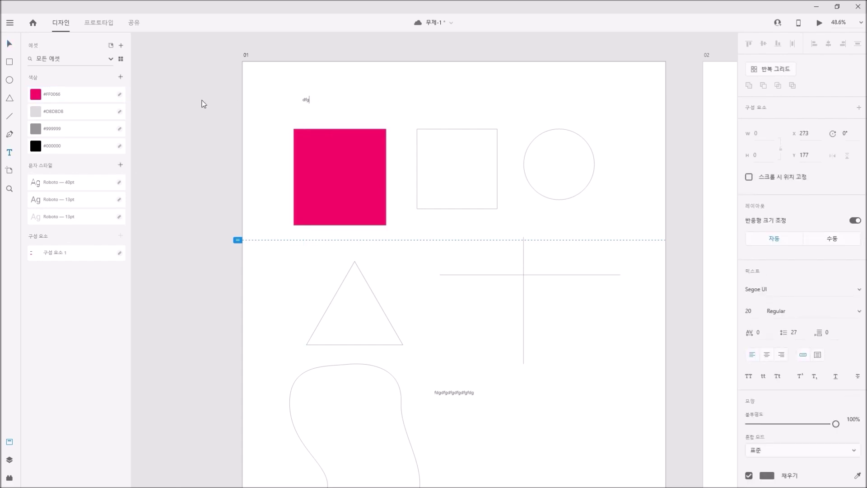
{"action": "key", "text": "Escape"}
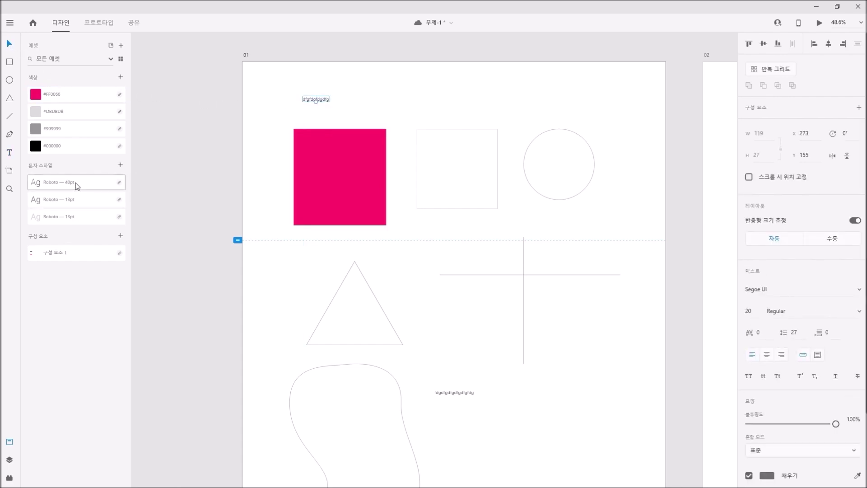
Try the linked Roboto character styles on the new text, finish with the light gray Roboto 13pt style, and deselect it.
{"action": "left_click", "coordinate": [52, 206]}
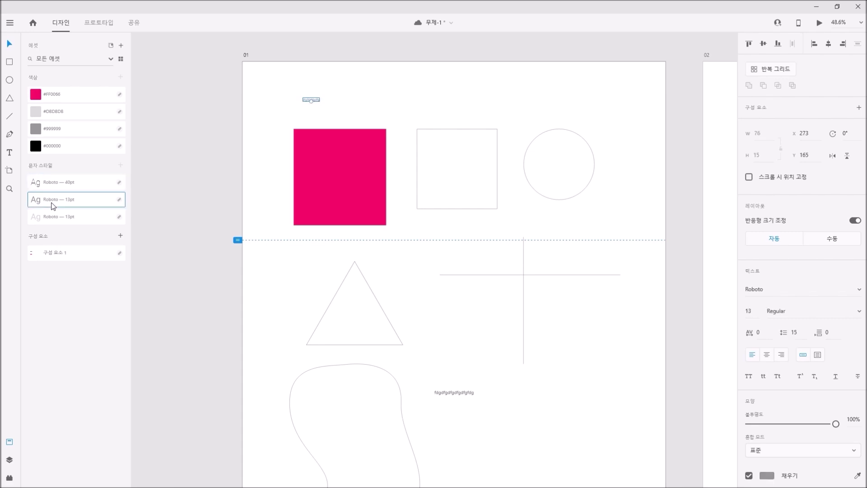
{"action": "left_click", "coordinate": [56, 217]}
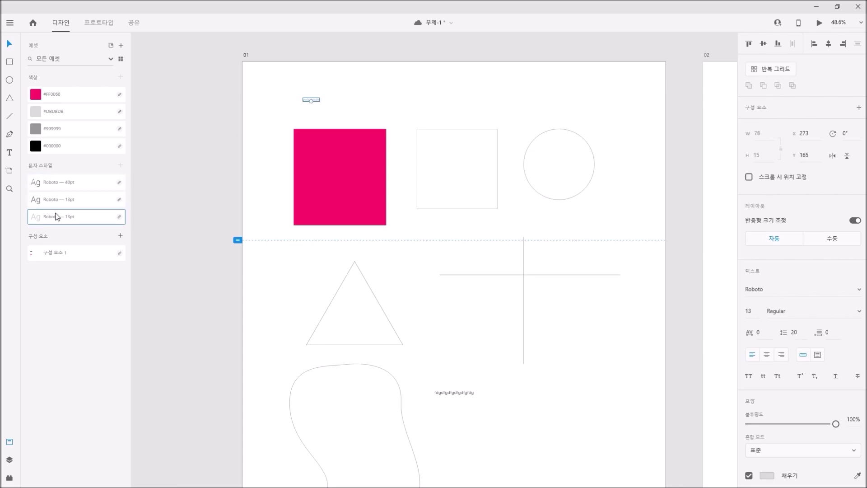
{"action": "left_click", "coordinate": [74, 189]}
{"action": "left_click", "coordinate": [69, 203]}
{"action": "left_click", "coordinate": [72, 192]}
{"action": "left_click", "coordinate": [65, 218]}
{"action": "left_click", "coordinate": [164, 124]}
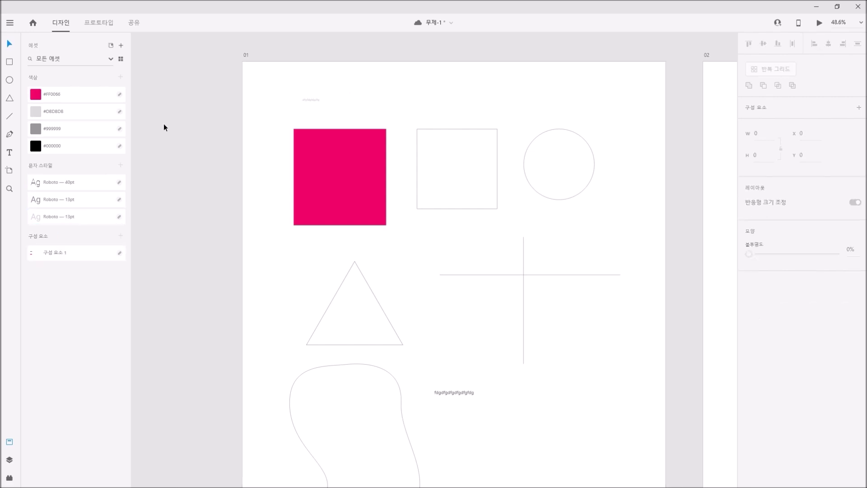
Fill the second square on artboard 01 with yellow #FFEE00.
{"action": "scroll", "coordinate": [316, 171], "scroll_direction": "right", "scroll_amount": 3}
{"action": "left_click", "coordinate": [375, 185]}
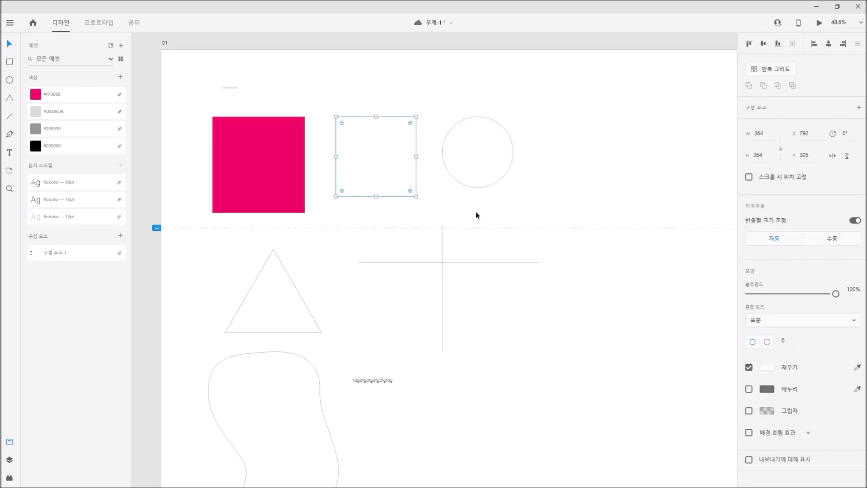
{"action": "left_click", "coordinate": [770, 368]}
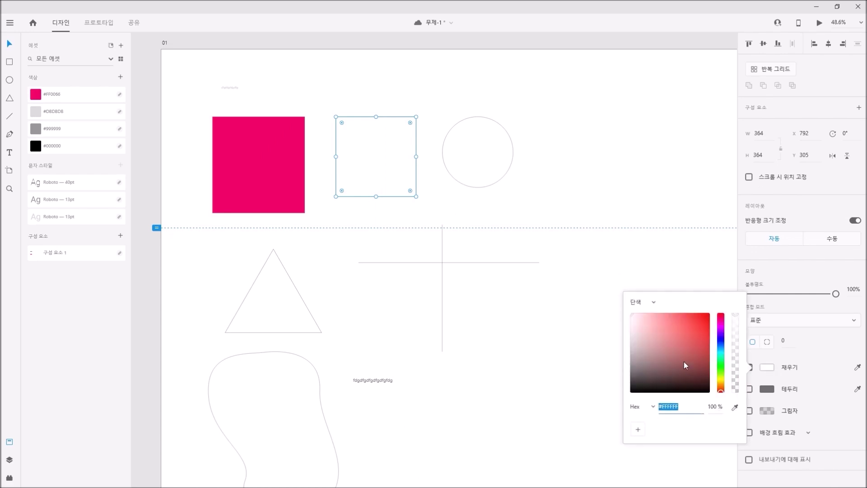
{"action": "left_click", "coordinate": [721, 380]}
{"action": "left_click_drag", "start_coordinate": [691, 348], "coordinate": [710, 313]}
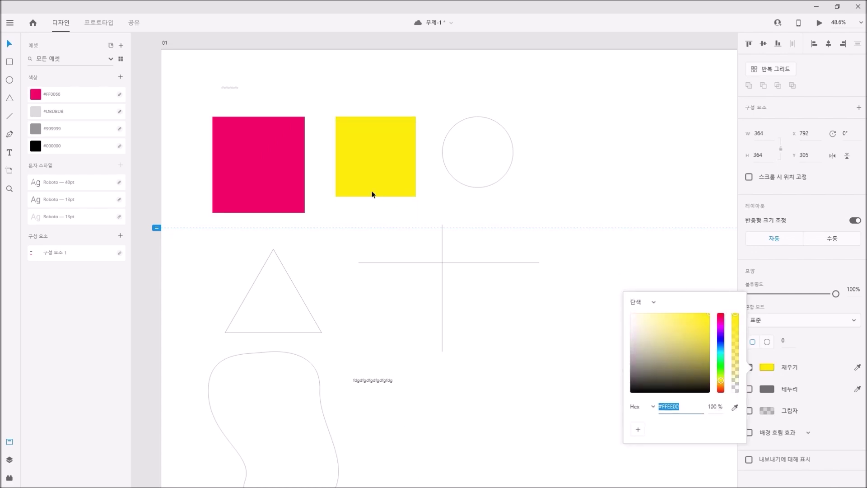
Add the yellow square's fill color to the assets and deselect the square.
{"action": "right_click", "coordinate": [371, 172]}
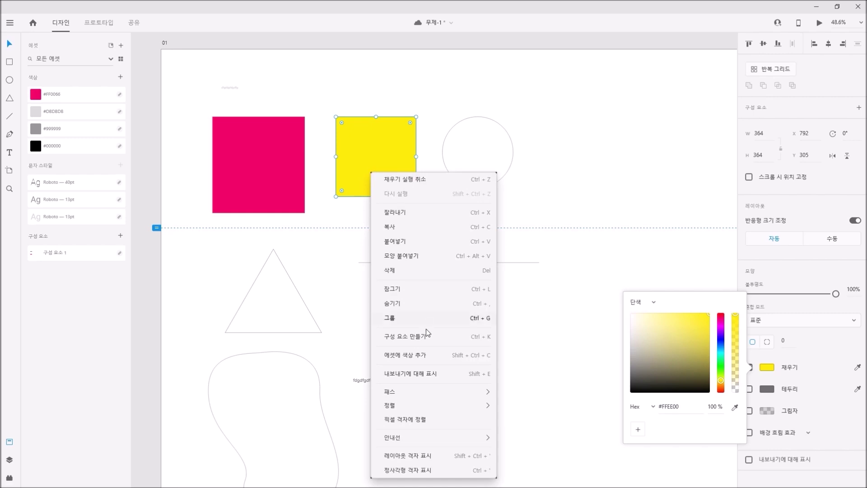
{"action": "left_click", "coordinate": [416, 357]}
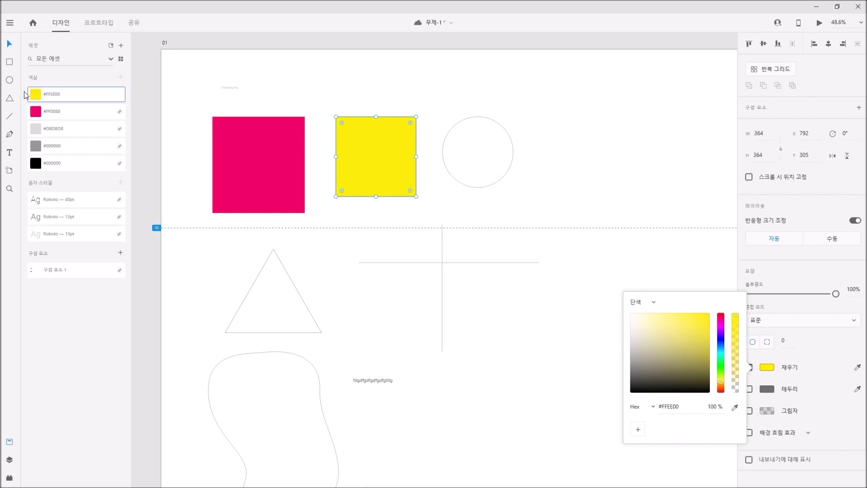
{"action": "left_click", "coordinate": [349, 88]}
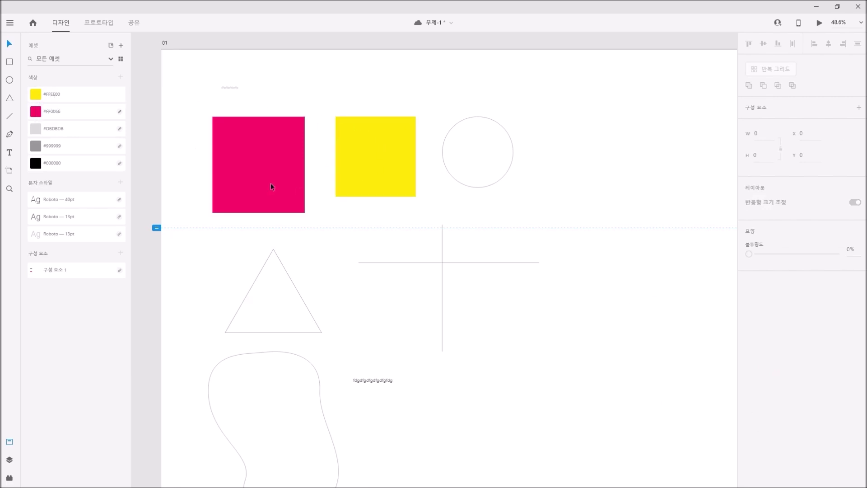
Move the yellow square slightly left to X 779, deselect it, and select the #FFEE00 color in the assets.
{"action": "left_click_drag", "start_coordinate": [401, 159], "coordinate": [378, 149]}
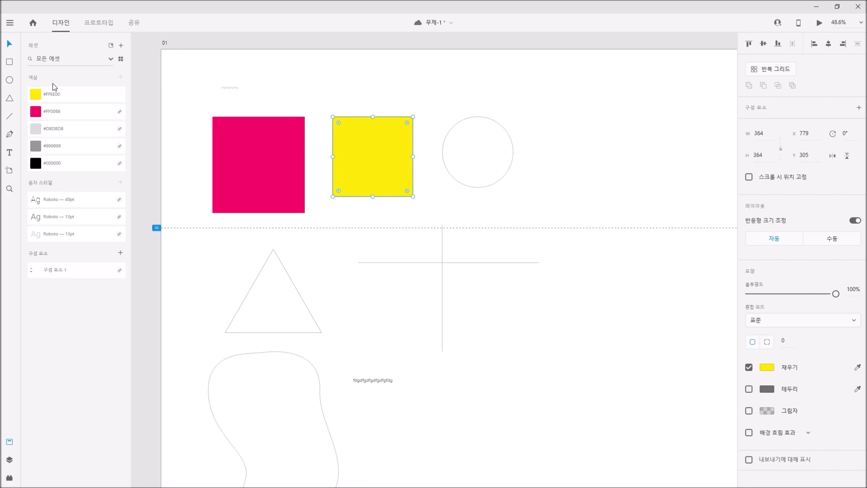
{"action": "left_click", "coordinate": [323, 97]}
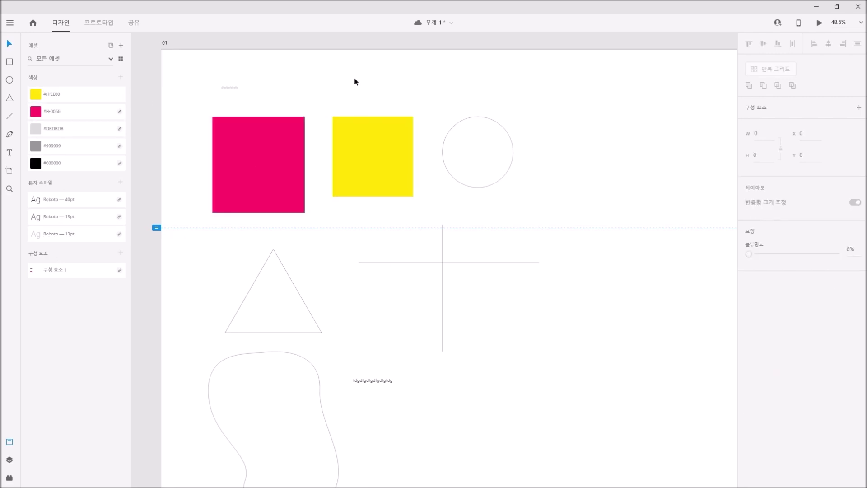
{"action": "left_click", "coordinate": [87, 97]}
{"action": "left_click", "coordinate": [11, 23]}
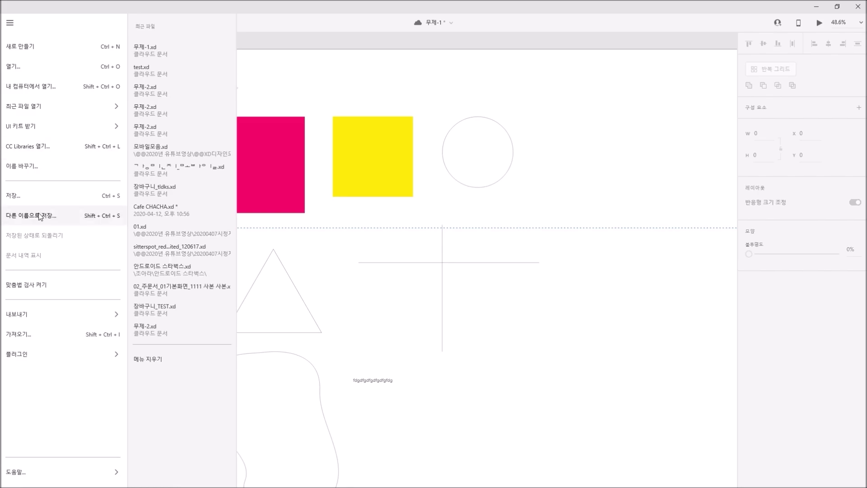
{"action": "left_click", "coordinate": [40, 216]}
{"action": "type", "text": "test-2"}
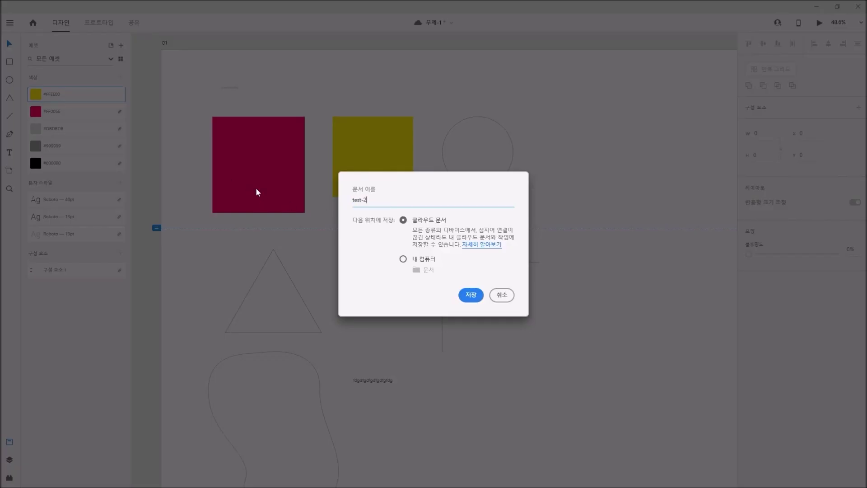
{"action": "left_click", "coordinate": [505, 298]}
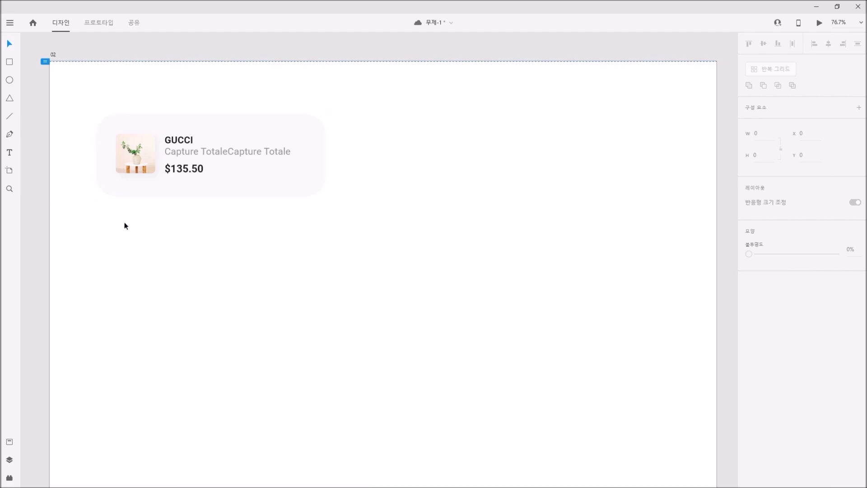
Select the GUCCI product card group on artboard 02, examine the Repeat Grid option for it, and deselect the card.
{"action": "left_click_drag", "start_coordinate": [124, 222], "coordinate": [185, 170]}
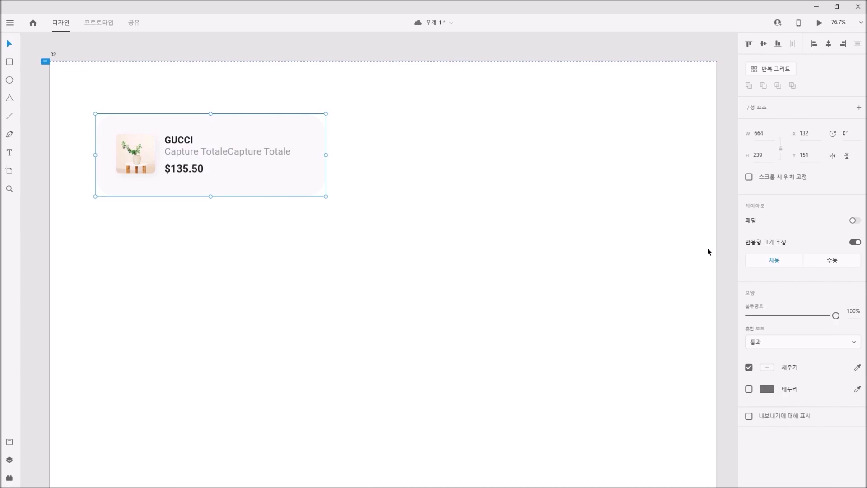
{"action": "left_click", "coordinate": [310, 286]}
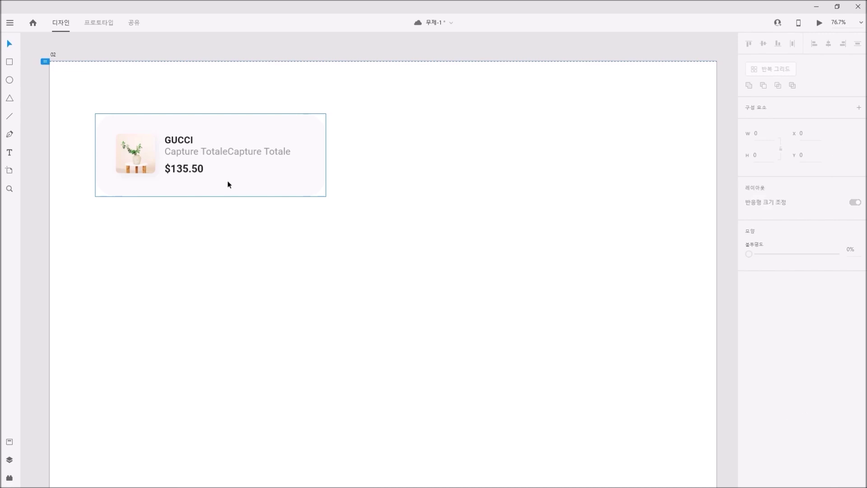
{"action": "left_click", "coordinate": [228, 185]}
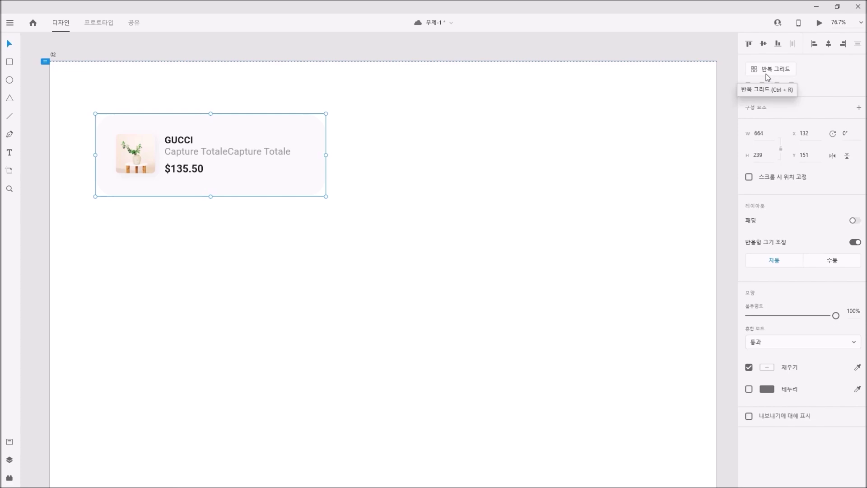
{"action": "left_click", "coordinate": [480, 196]}
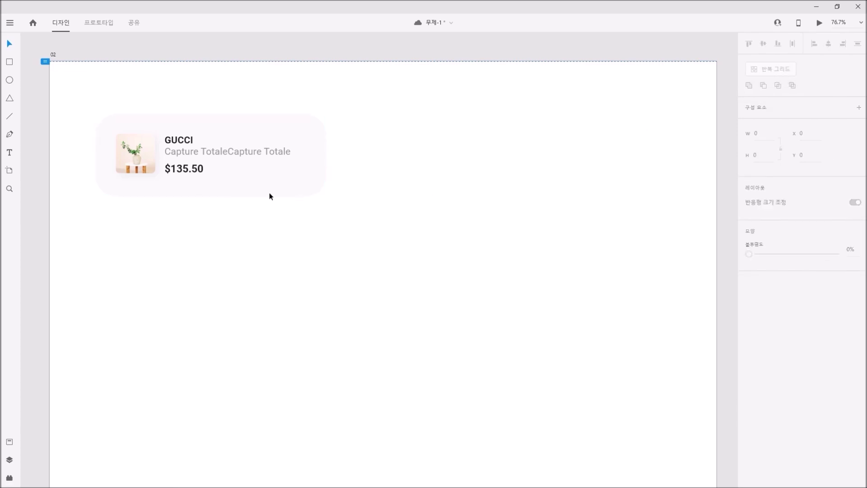
{"action": "left_click", "coordinate": [218, 174]}
{"action": "right_click", "coordinate": [218, 173]}
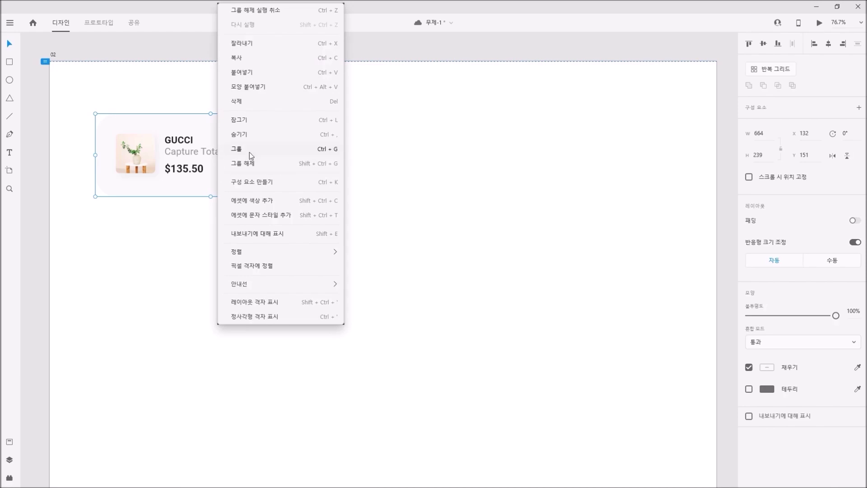
{"action": "left_click", "coordinate": [188, 221]}
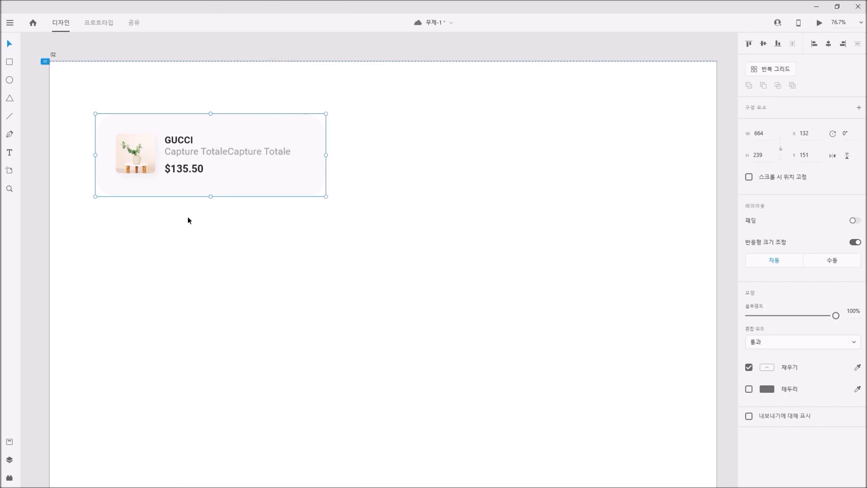
{"action": "left_click", "coordinate": [249, 239]}
Turn the GUCCI card into a repeat grid of three columns and three rows, and widen the gaps between columns and rows.
{"action": "left_click", "coordinate": [250, 190]}
{"action": "left_click", "coordinate": [762, 70]}
{"action": "left_click_drag", "start_coordinate": [329, 154], "coordinate": [728, 155]}
{"action": "left_click_drag", "start_coordinate": [411, 196], "coordinate": [410, 385]}
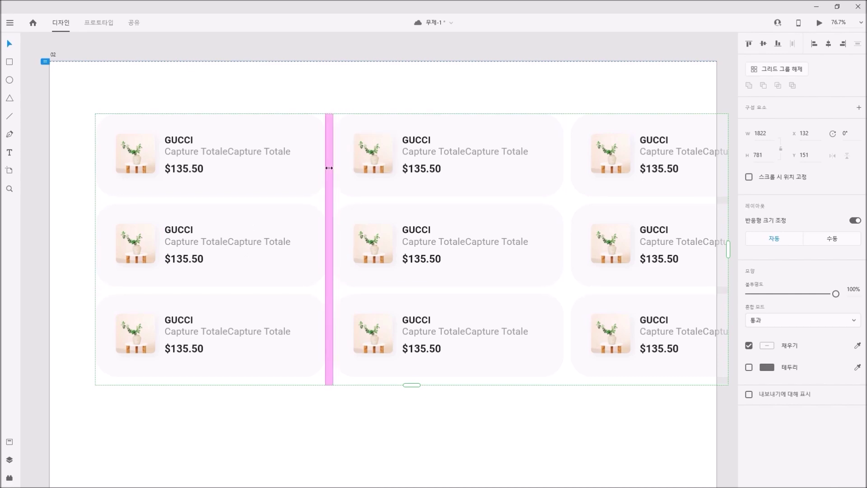
{"action": "left_click_drag", "start_coordinate": [329, 168], "coordinate": [340, 184]}
{"action": "mouse_move", "coordinate": [292, 200]}
{"action": "left_mouse_down"}
{"action": "mouse_move", "coordinate": [291, 224]}
{"action": "mouse_move", "coordinate": [291, 216]}
{"action": "left_mouse_up"}
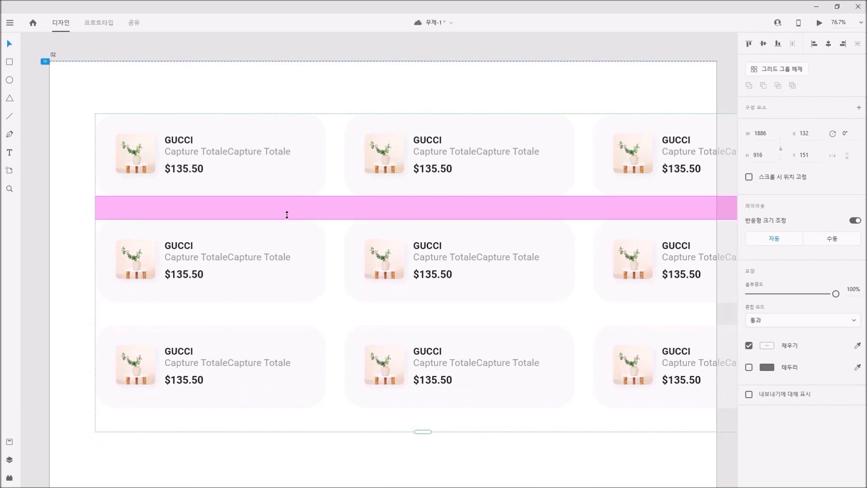
Try moving the price text and the product image in the grid's first card, undo the moves, and deselect the grid.
{"action": "double_click", "coordinate": [186, 169]}
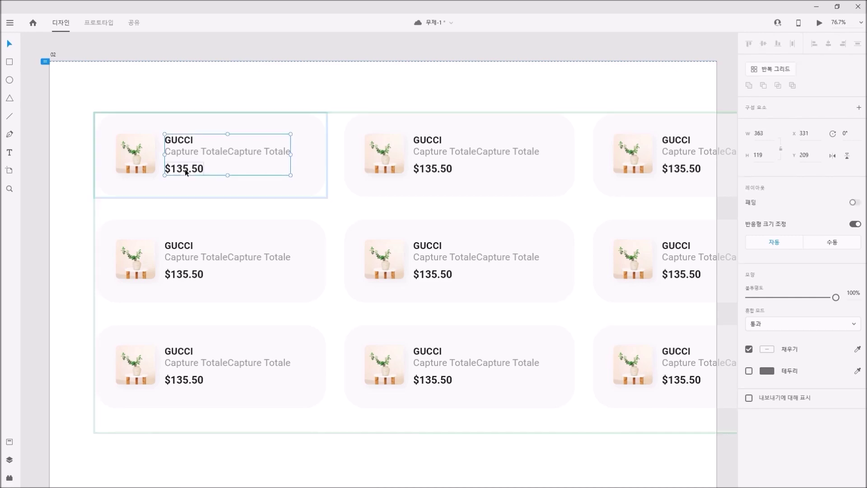
{"action": "double_click", "coordinate": [185, 169]}
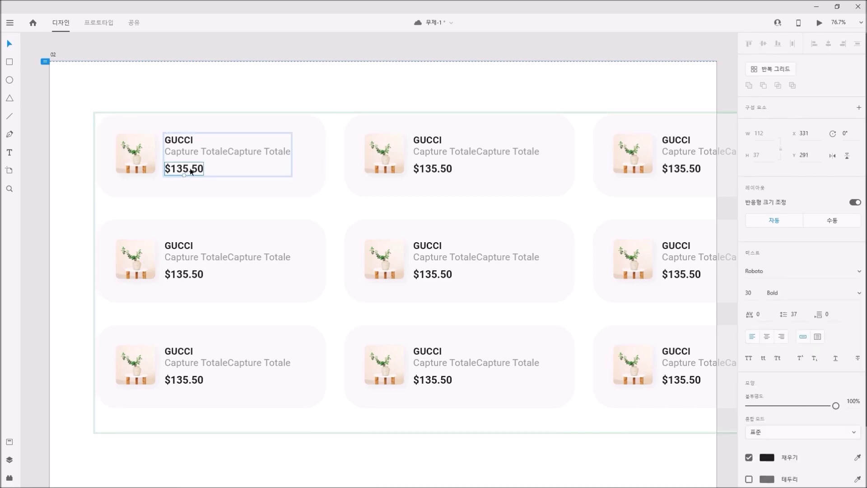
{"action": "left_click_drag", "start_coordinate": [191, 170], "coordinate": [153, 177]}
{"action": "left_click", "coordinate": [152, 167]}
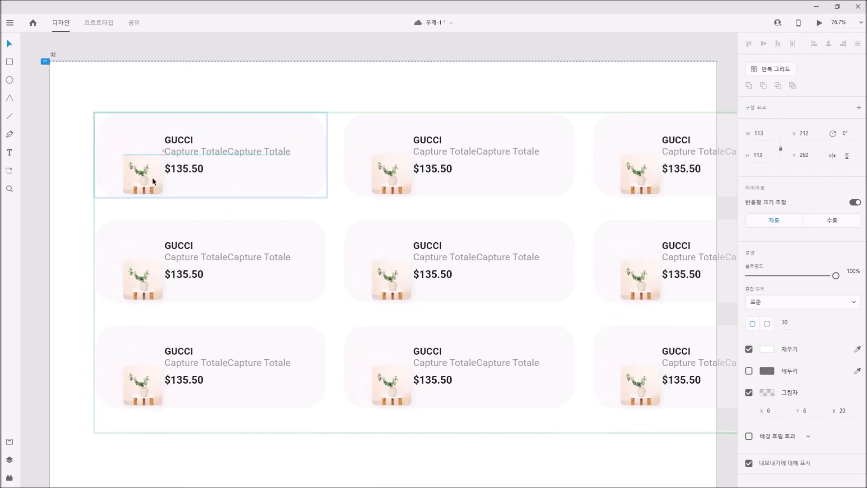
{"action": "key", "text": "ctrl+z"}
{"action": "left_click", "coordinate": [374, 102]}
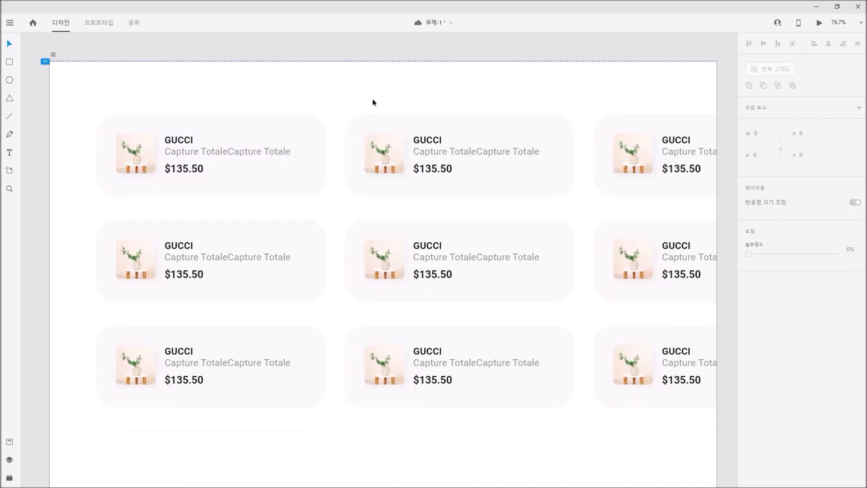
Change the brand name in the repeat grid's first card to "hgjghj".
{"action": "left_click", "coordinate": [379, 143]}
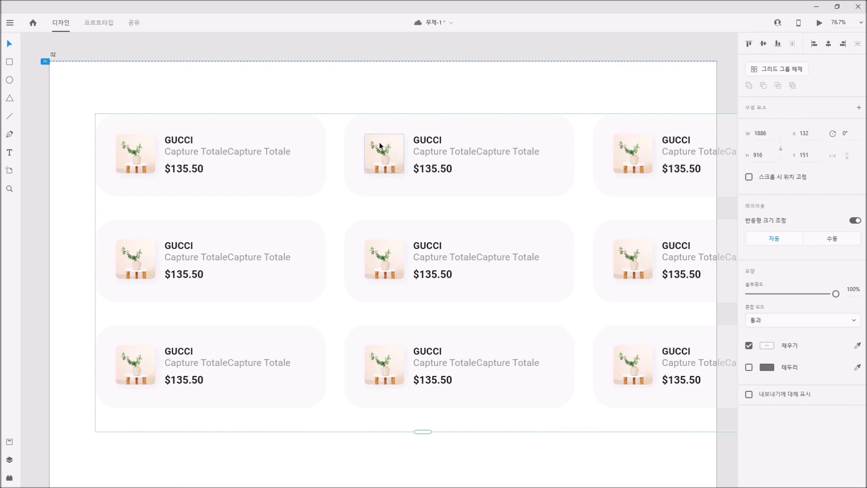
{"action": "double_click", "coordinate": [177, 141]}
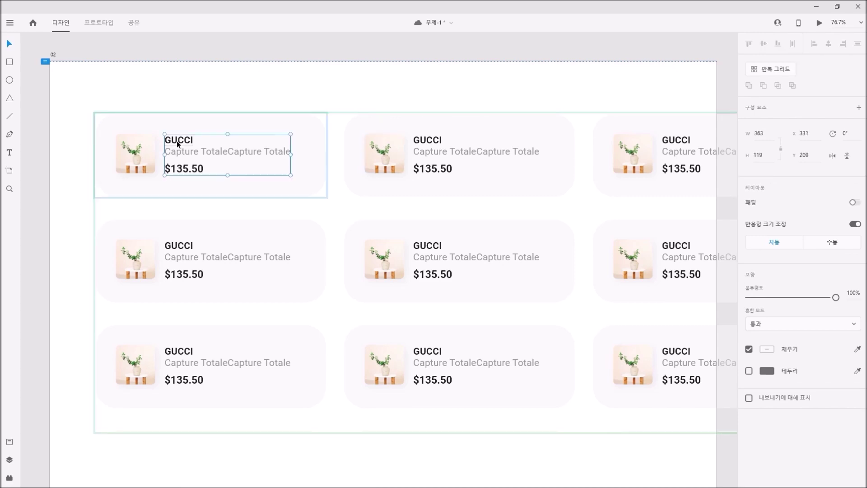
{"action": "double_click", "coordinate": [178, 143]}
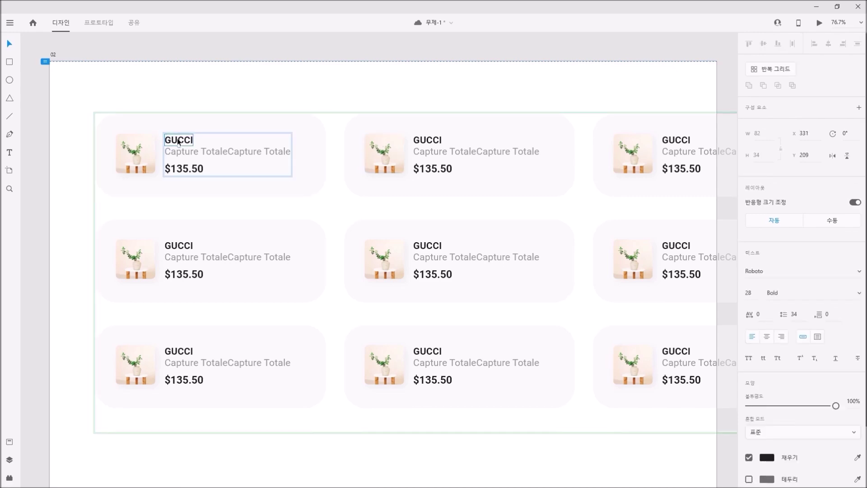
{"action": "double_click", "coordinate": [178, 141]}
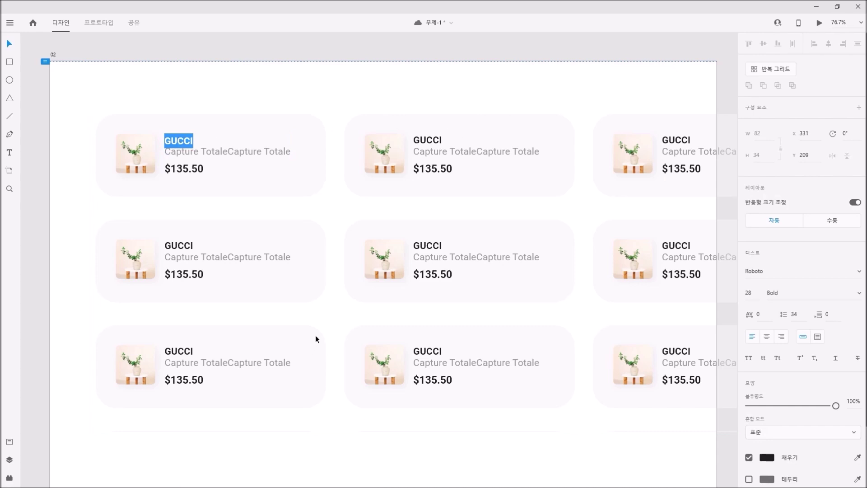
{"action": "type", "text": "hgjghj"}
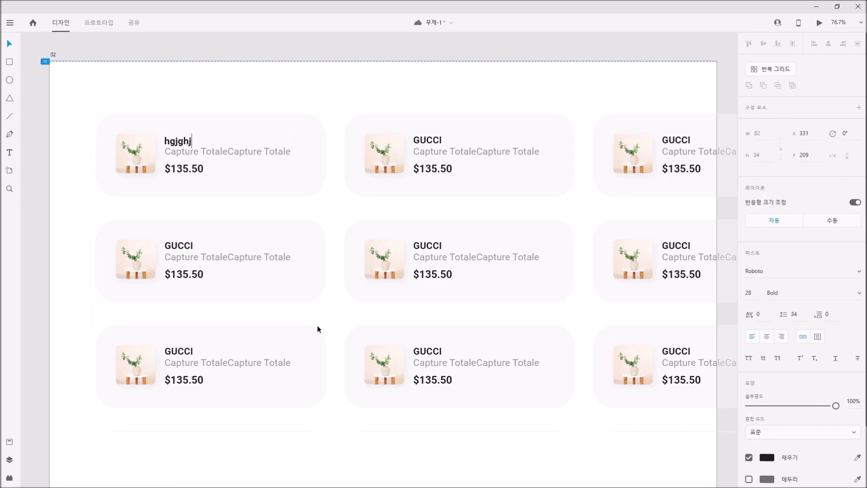
{"action": "key", "text": "Escape"}
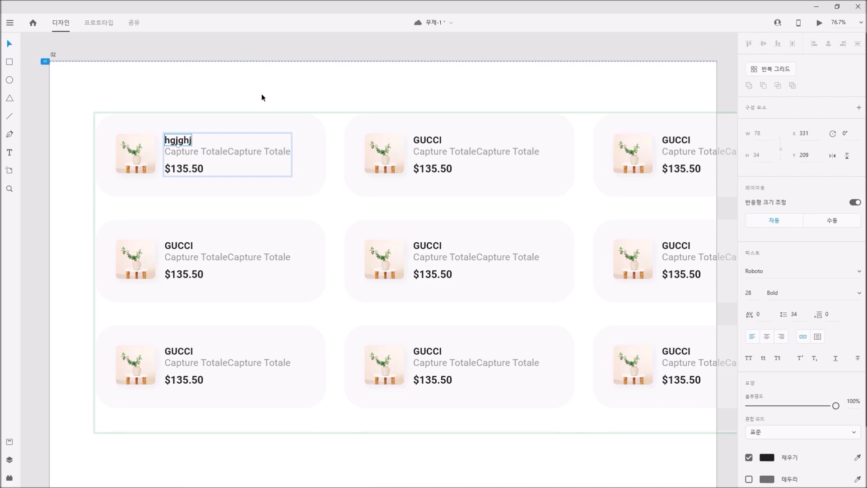
{"action": "left_click", "coordinate": [136, 158]}
{"action": "left_click", "coordinate": [384, 156]}
{"action": "left_click", "coordinate": [651, 164]}
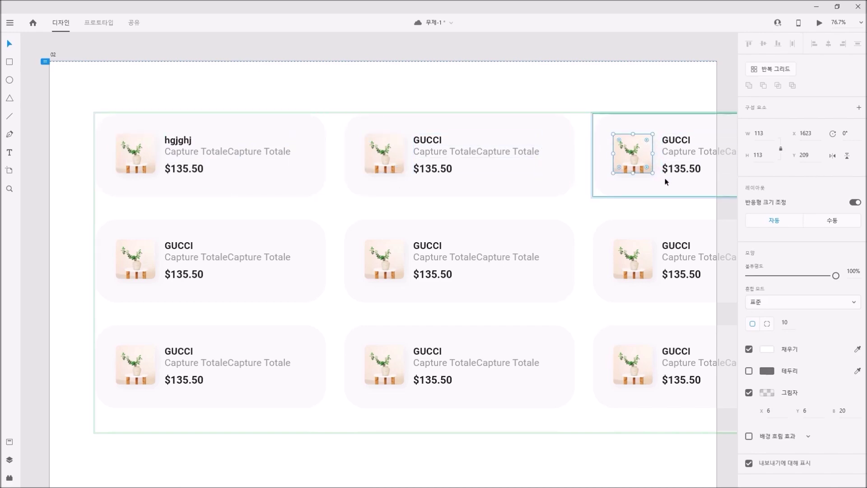
{"action": "left_click", "coordinate": [430, 172]}
{"action": "left_click", "coordinate": [401, 101]}
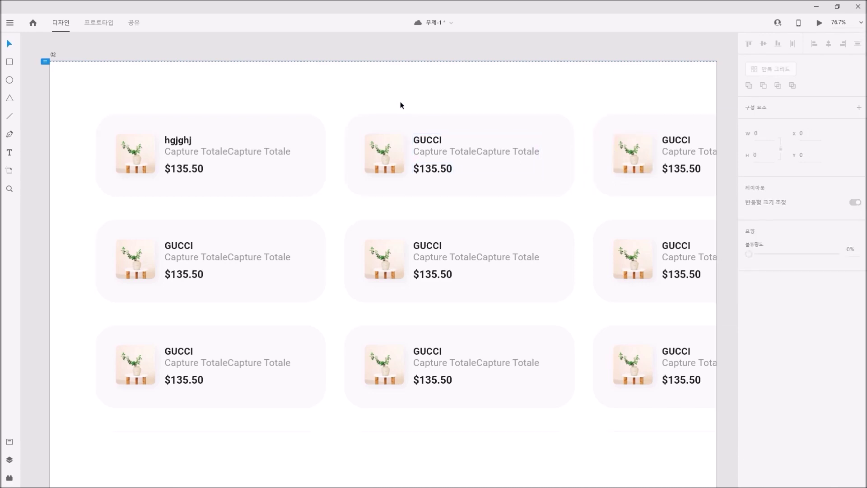
Replace the grey description in the first card with "ghjghjhjghj".
{"action": "left_click", "coordinate": [175, 151]}
{"action": "double_click", "coordinate": [175, 151]}
{"action": "double_click", "coordinate": [175, 151]}
{"action": "key", "text": "Return"}
{"action": "type", "text": "ghjghjhjghj"}
{"action": "left_click", "coordinate": [232, 95]}
Replace the grey description in the top row's second card with "ghjghjgjhj" and deselect the text.
{"action": "left_click", "coordinate": [424, 153]}
{"action": "double_click", "coordinate": [423, 153]}
{"action": "key", "text": "Return"}
{"action": "type", "text": "ghjghjgjhj"}
{"action": "key", "text": "Escape"}
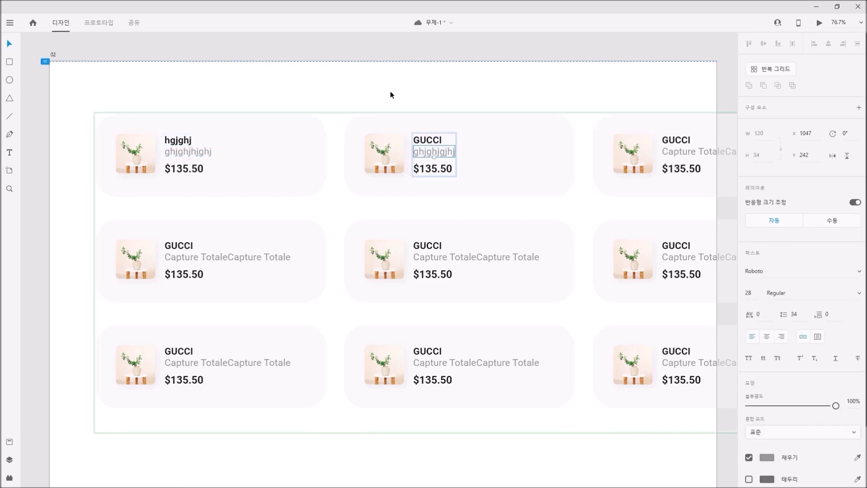
{"action": "left_click", "coordinate": [391, 93]}
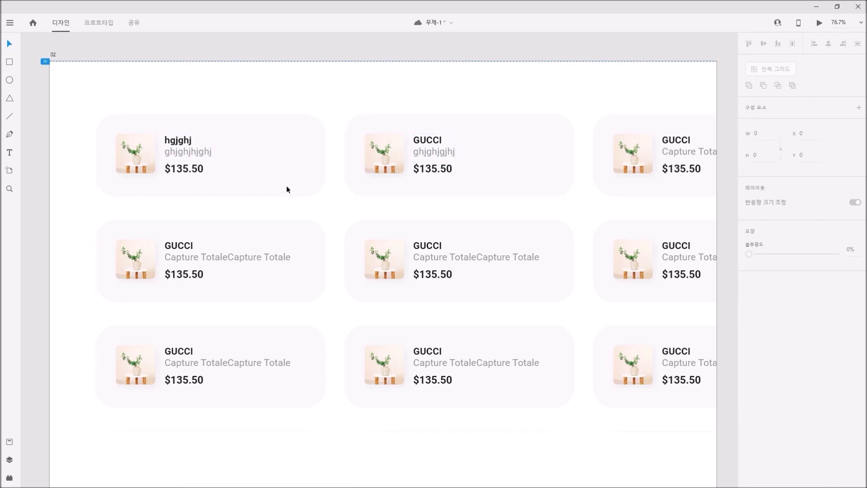
Change the fill color of the first card's price text to teal #309790 and deselect it.
{"action": "left_click", "coordinate": [185, 170]}
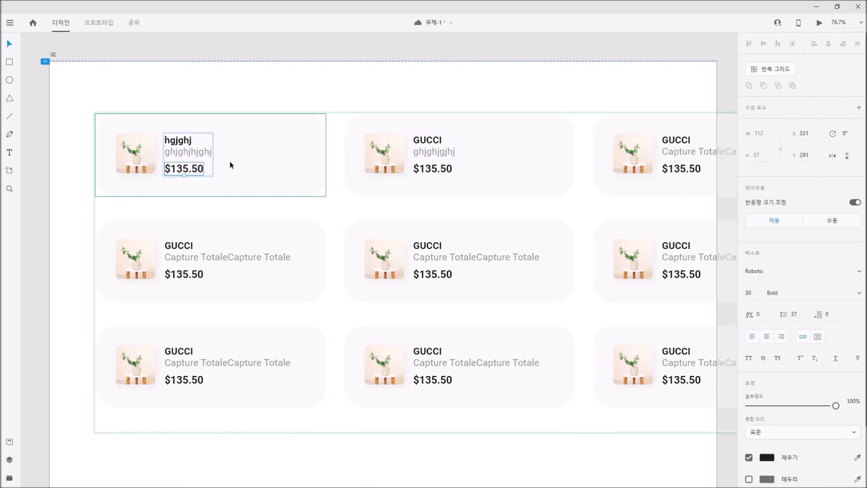
{"action": "left_click", "coordinate": [767, 457]}
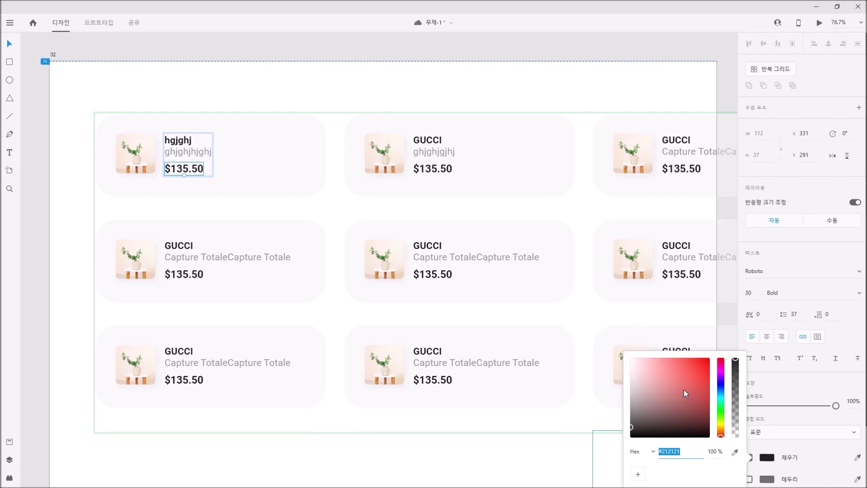
{"action": "mouse_move", "coordinate": [684, 390]}
{"action": "left_mouse_down"}
{"action": "mouse_move", "coordinate": [702, 356]}
{"action": "mouse_move", "coordinate": [638, 397]}
{"action": "mouse_move", "coordinate": [679, 368]}
{"action": "mouse_move", "coordinate": [683, 389]}
{"action": "mouse_move", "coordinate": [704, 356]}
{"action": "mouse_move", "coordinate": [674, 396]}
{"action": "mouse_move", "coordinate": [718, 389]}
{"action": "mouse_move", "coordinate": [721, 368]}
{"action": "mouse_move", "coordinate": [721, 409]}
{"action": "mouse_move", "coordinate": [712, 369]}
{"action": "mouse_move", "coordinate": [693, 400]}
{"action": "left_mouse_up"}
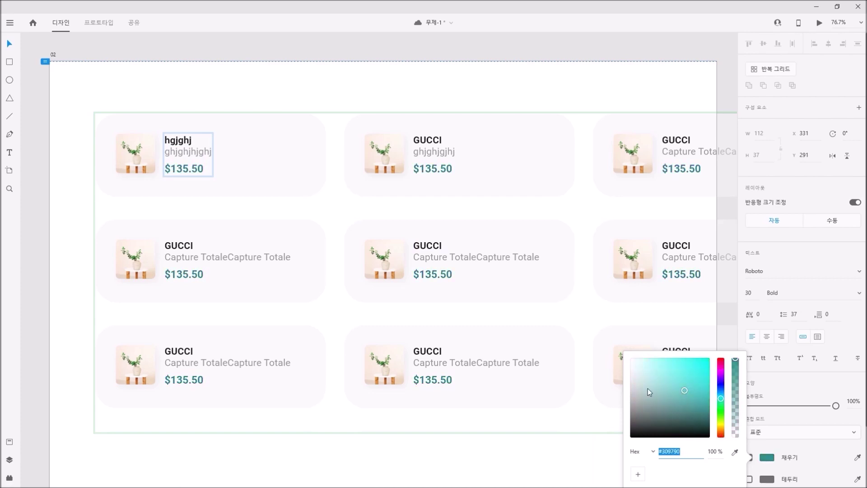
{"action": "left_click", "coordinate": [387, 86]}
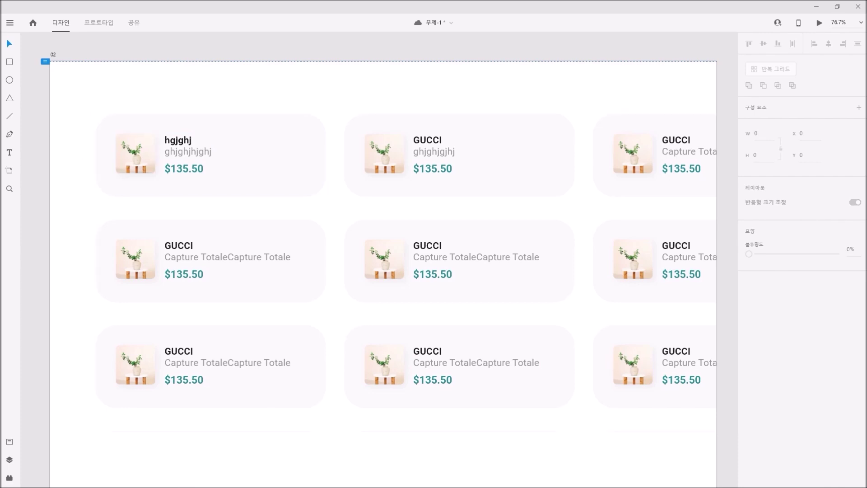
{"action": "double_click", "coordinate": [373, 164]}
{"action": "left_click", "coordinate": [140, 253]}
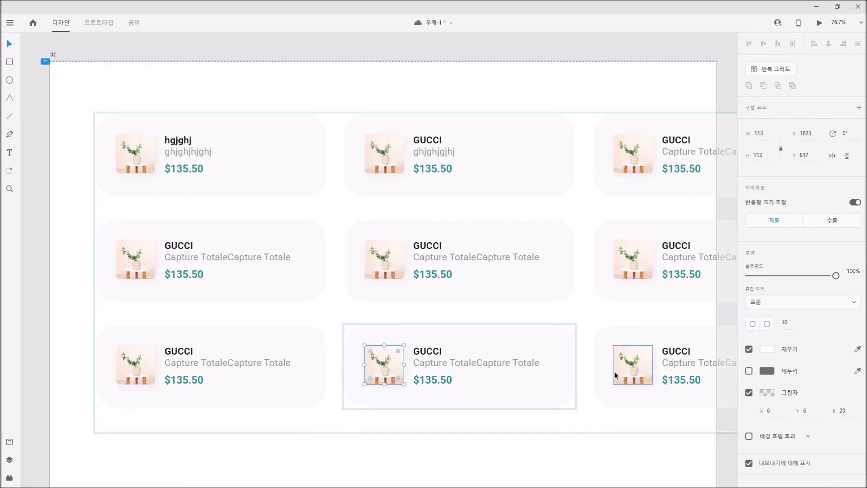
{"action": "left_click", "coordinate": [164, 69]}
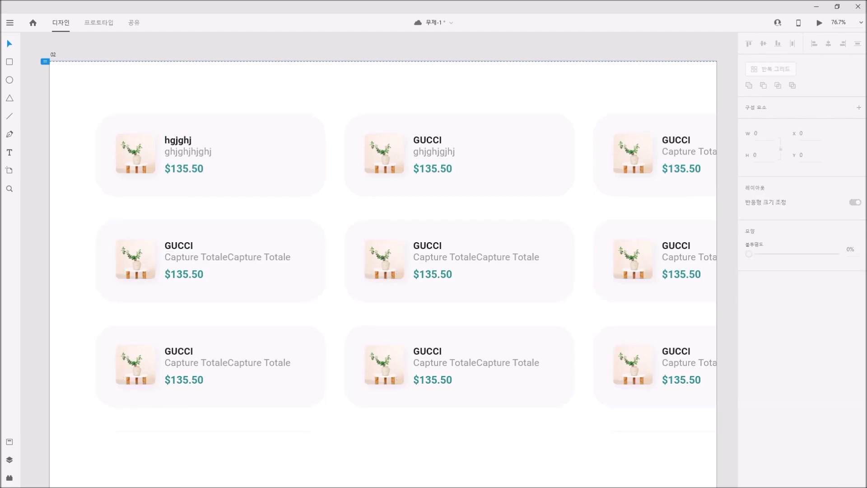
Select the nine images from air-bubbles-230014 to autumn-219972 in the File Explorer folder and drop them onto the first card's image in the repeat grid.
{"action": "left_click_drag", "start_coordinate": [210, 169], "coordinate": [511, 221]}
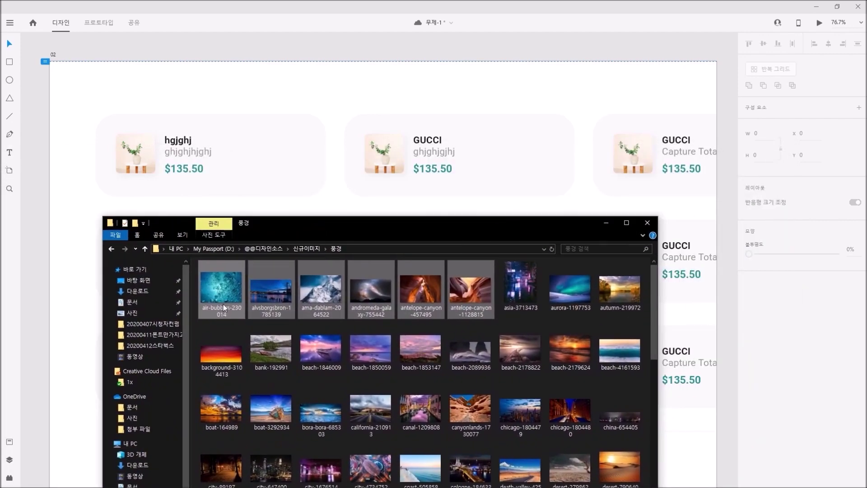
{"action": "left_click", "coordinate": [247, 311]}
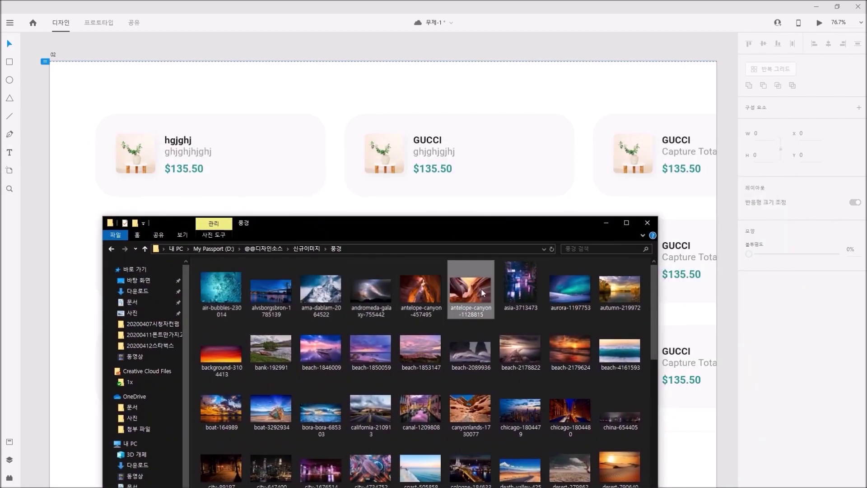
{"action": "left_click", "coordinate": [612, 289]}
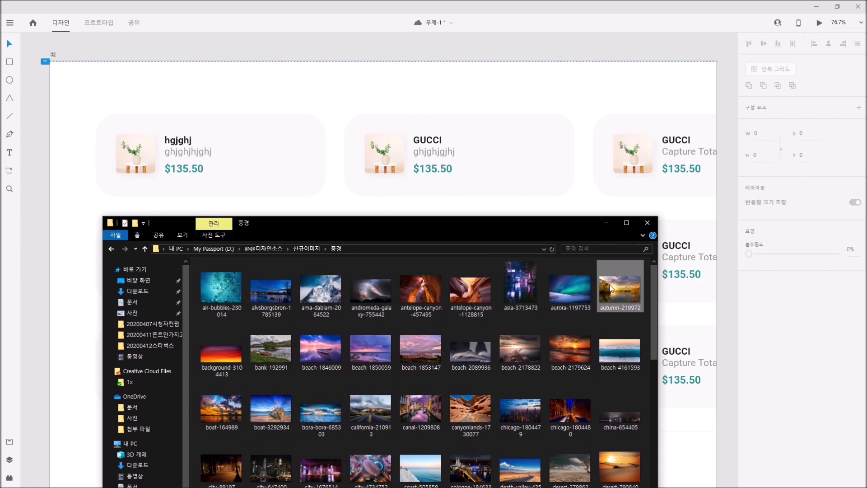
{"action": "left_click", "coordinate": [211, 304]}
{"action": "left_click", "coordinate": [619, 290], "text": "shift"}
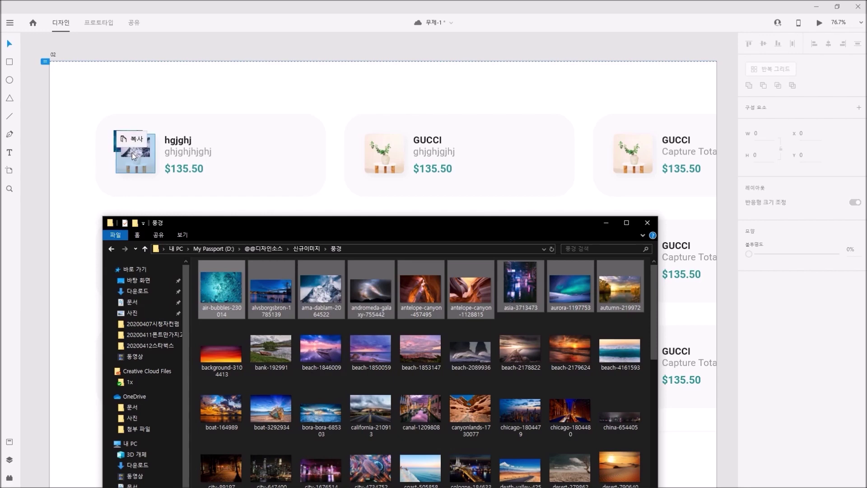
{"action": "left_click_drag", "start_coordinate": [133, 153], "coordinate": [140, 159]}
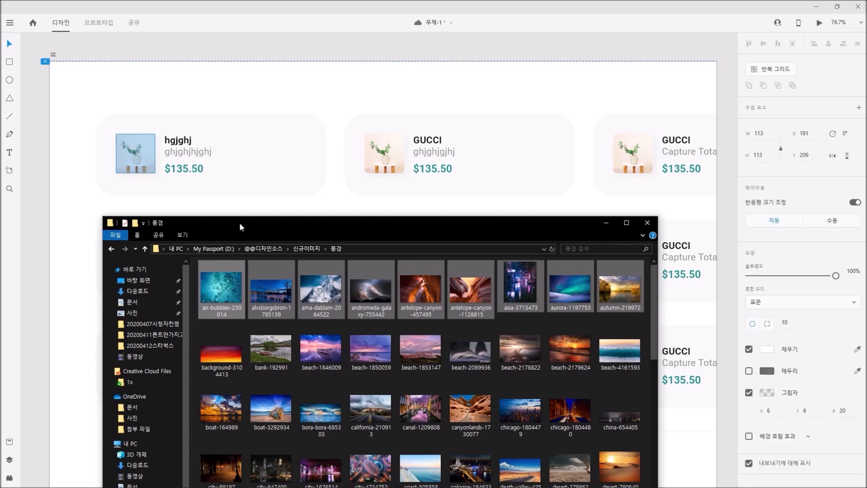
{"action": "left_click_drag", "start_coordinate": [239, 222], "coordinate": [0, 134]}
{"action": "left_click", "coordinate": [136, 482]}
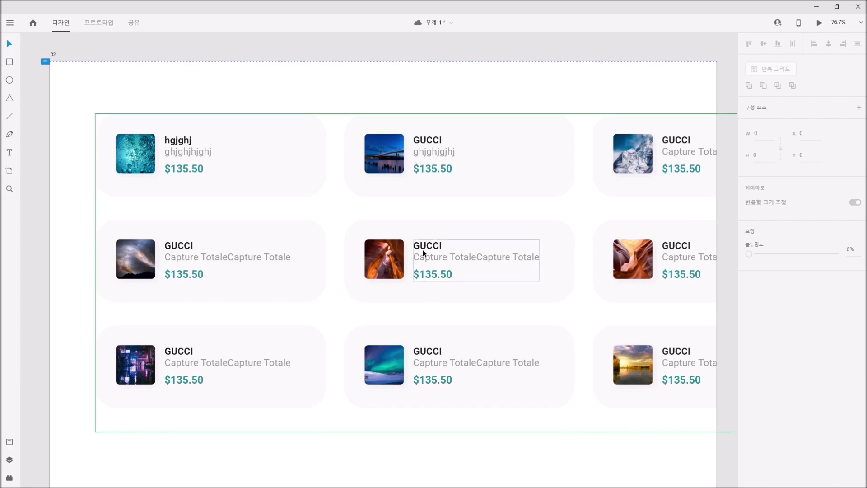
Ungroup the repeat grid into separate cards and clear the selection.
{"action": "left_click", "coordinate": [386, 246]}
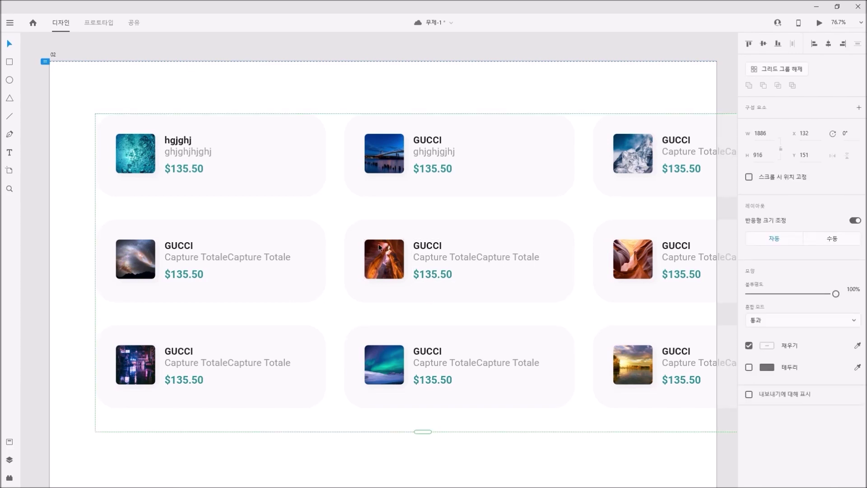
{"action": "left_click", "coordinate": [763, 71]}
{"action": "left_click", "coordinate": [511, 98]}
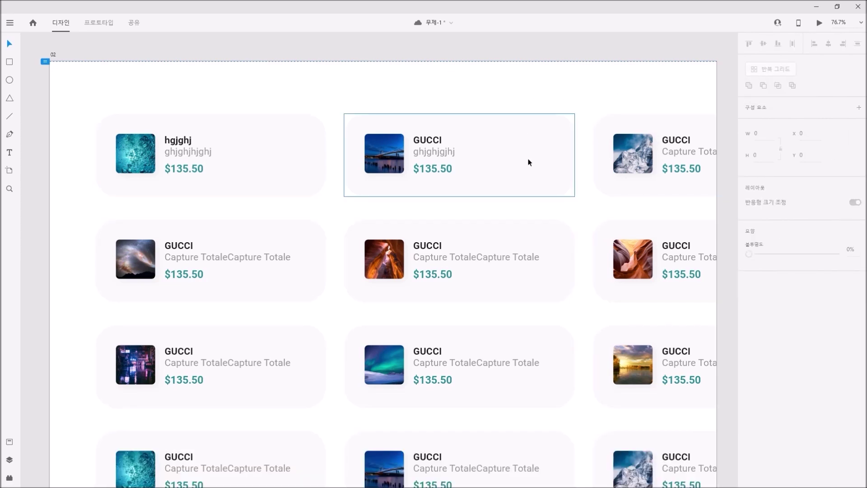
Try moving the image and the text of the ungrouped first card, undo both moves, and deselect the card.
{"action": "left_click", "coordinate": [125, 155]}
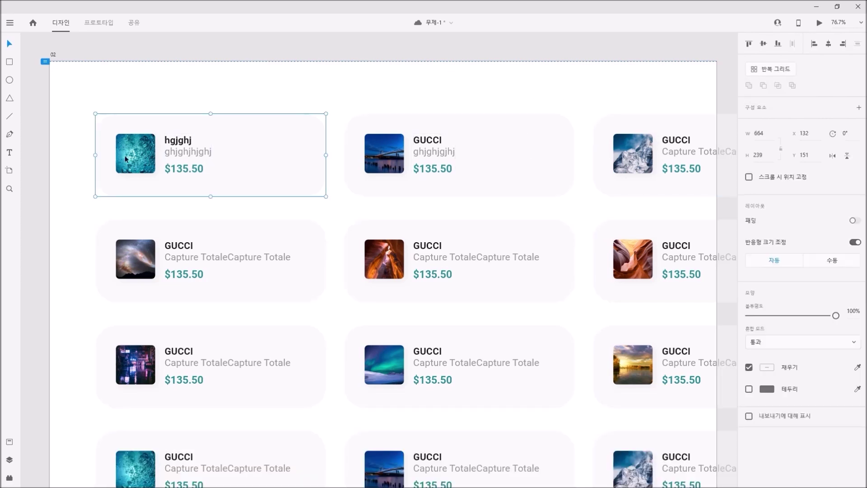
{"action": "double_click", "coordinate": [121, 154]}
{"action": "left_click_drag", "start_coordinate": [119, 151], "coordinate": [132, 163]}
{"action": "key", "text": "ctrl+z"}
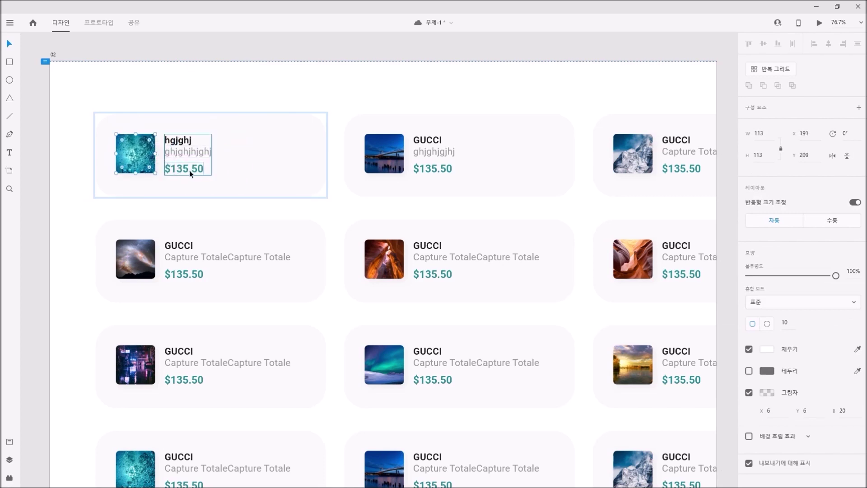
{"action": "left_click_drag", "start_coordinate": [202, 171], "coordinate": [205, 169]}
{"action": "key", "text": "ctrl+z"}
{"action": "left_click", "coordinate": [326, 207]}
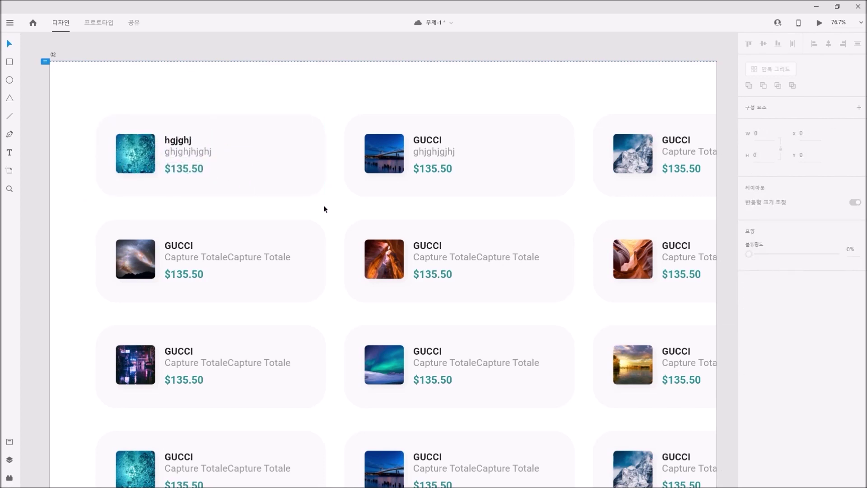
Select all the separate cards on the artboard and turn them into one new repeat grid.
{"action": "left_click", "coordinate": [241, 175]}
{"action": "left_click_drag", "start_coordinate": [97, 95], "coordinate": [321, 204]}
{"action": "left_click_drag", "start_coordinate": [129, 97], "coordinate": [633, 429]}
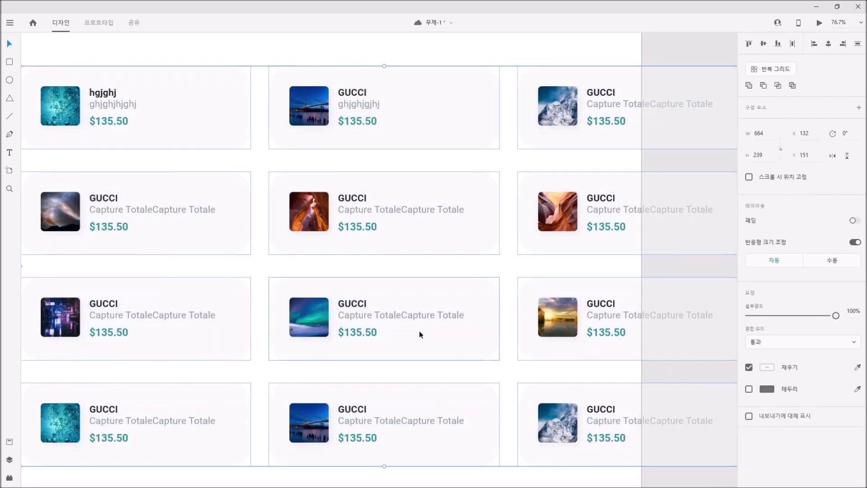
{"action": "scroll", "coordinate": [448, 350], "scroll_direction": "down", "scroll_amount": 2}
{"action": "left_click", "coordinate": [757, 68]}
Extend the new repeat grid downward and to the right, to about 2676 by 3392.
{"action": "scroll", "coordinate": [497, 281], "scroll_direction": "down", "scroll_amount": 5}
{"action": "scroll", "coordinate": [424, 233], "scroll_direction": "down", "scroll_amount": 1}
{"action": "scroll", "coordinate": [424, 234], "scroll_direction": "down", "scroll_amount": 6}
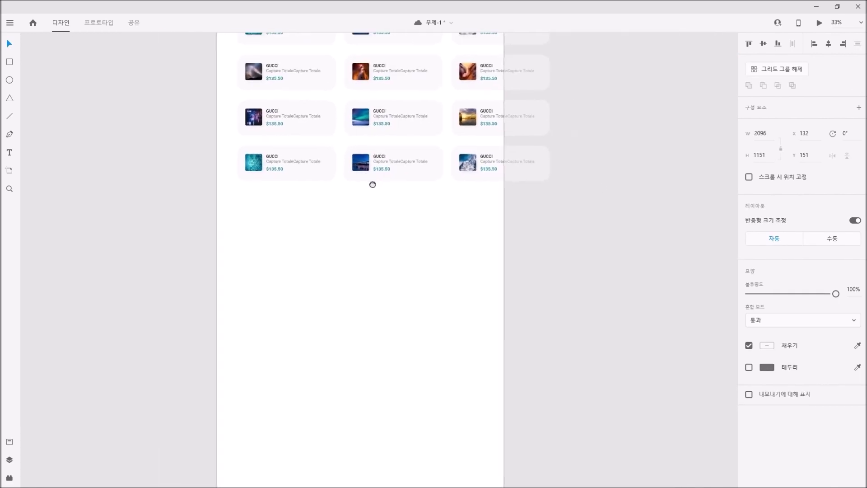
{"action": "scroll", "coordinate": [385, 234], "scroll_direction": "down", "scroll_amount": 3}
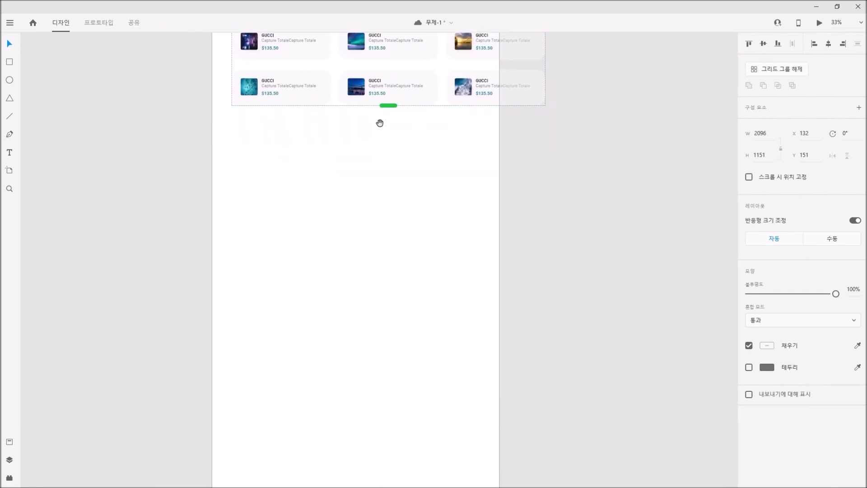
{"action": "left_click_drag", "start_coordinate": [388, 105], "coordinate": [412, 440]}
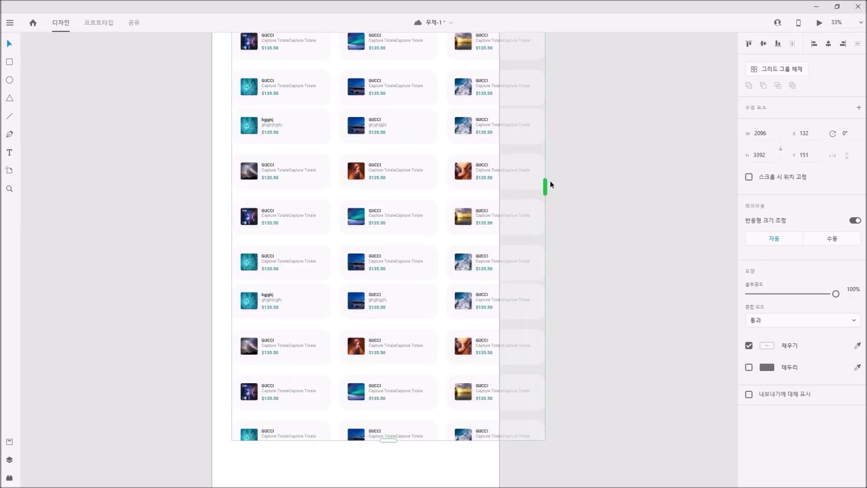
{"action": "mouse_move", "coordinate": [546, 185]}
{"action": "left_mouse_down"}
{"action": "mouse_move", "coordinate": [703, 184]}
{"action": "mouse_move", "coordinate": [536, 197]}
{"action": "left_mouse_up"}
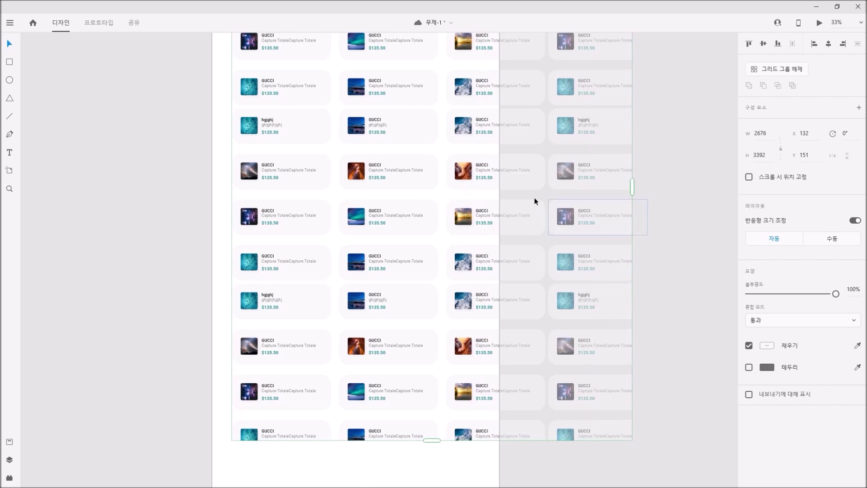
{"action": "scroll", "coordinate": [352, 246], "scroll_direction": "down", "scroll_amount": 2}
{"action": "scroll", "coordinate": [351, 246], "scroll_direction": "up", "scroll_amount": 2}
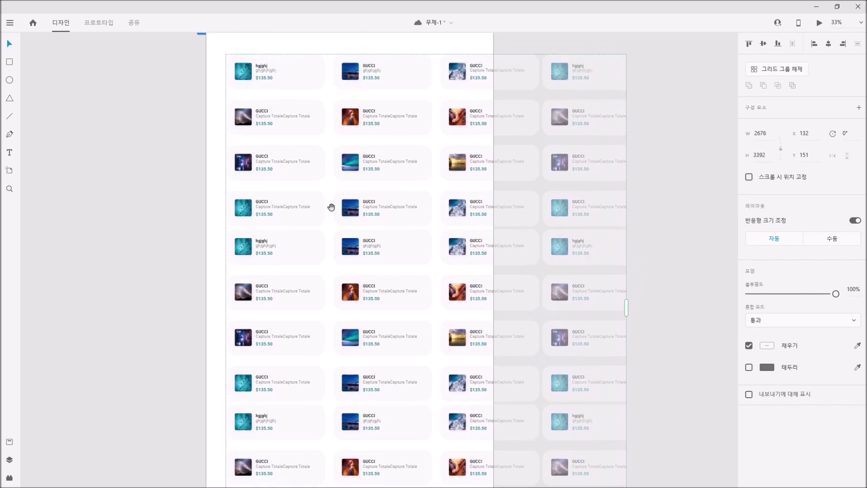
Try moving the price texts of the first two cards and the second card's image inside the enlarged grid.
{"action": "double_click", "coordinate": [265, 77]}
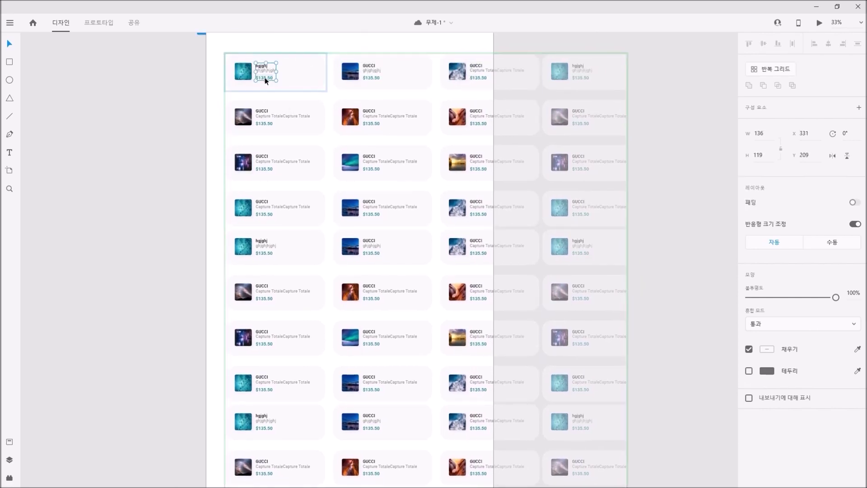
{"action": "left_click_drag", "start_coordinate": [269, 77], "coordinate": [300, 94]}
{"action": "key", "text": "ctrl+z"}
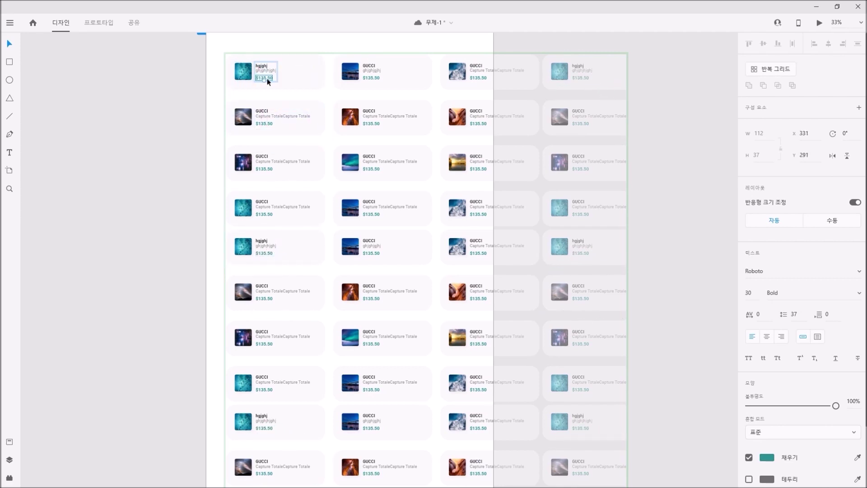
{"action": "left_click", "coordinate": [371, 82]}
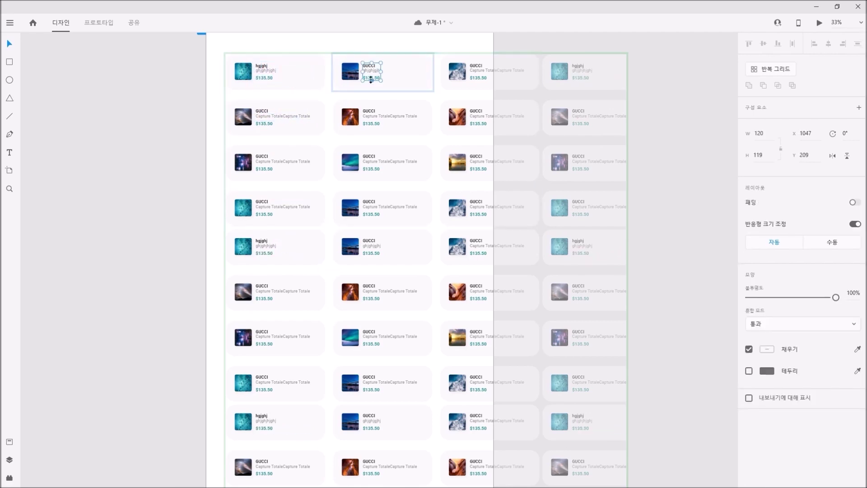
{"action": "double_click", "coordinate": [375, 79]}
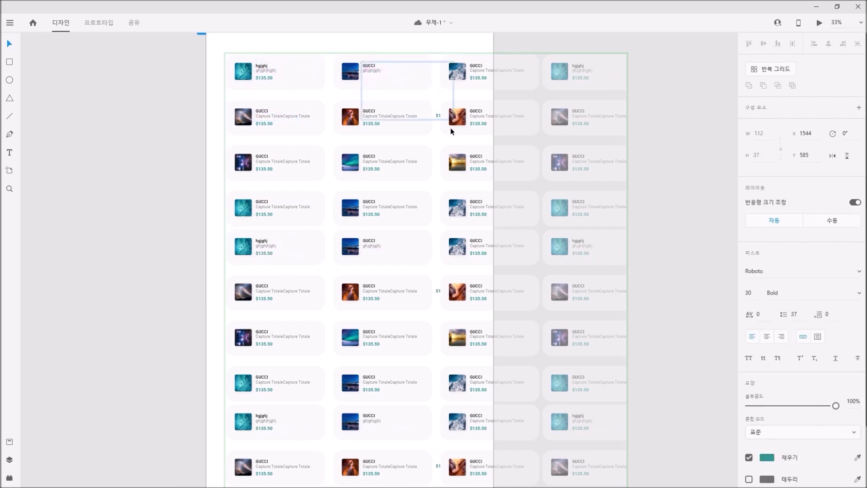
{"action": "left_click", "coordinate": [351, 76]}
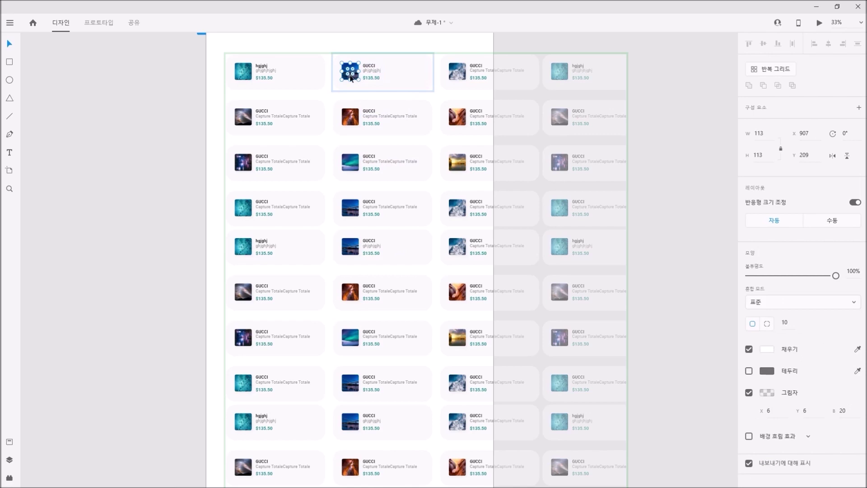
{"action": "left_click_drag", "start_coordinate": [351, 76], "coordinate": [321, 118]}
Undo the changes back to the original repeat grid, as it was before being ungrouped.
{"action": "key", "text": "ctrl+z"}
{"action": "key", "text": "ctrl+z"}
{"action": "key", "text": "ctrl+z"}
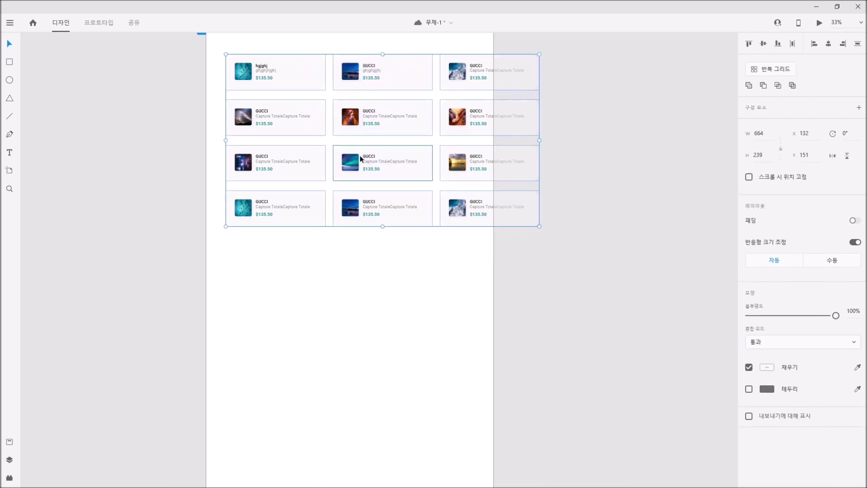
{"action": "key", "text": "ctrl+equal"}
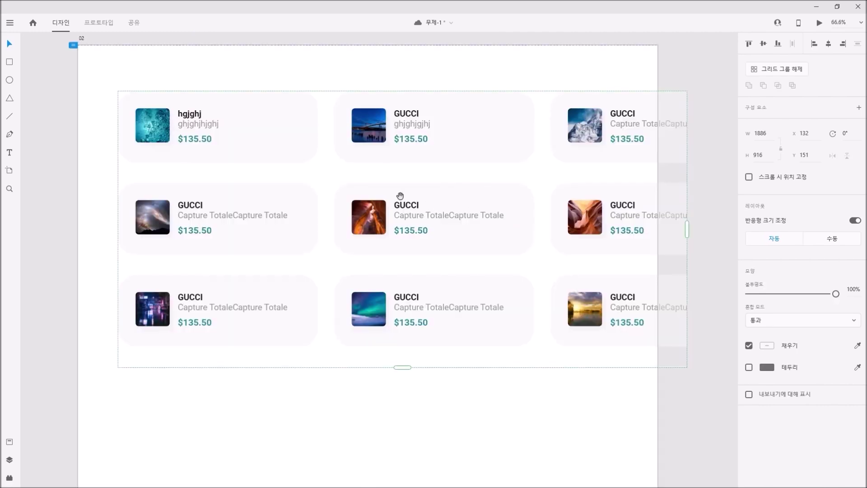
Enter the first card of the repeat grid and try moving its price text lower and slightly to the right.
{"action": "double_click", "coordinate": [230, 156]}
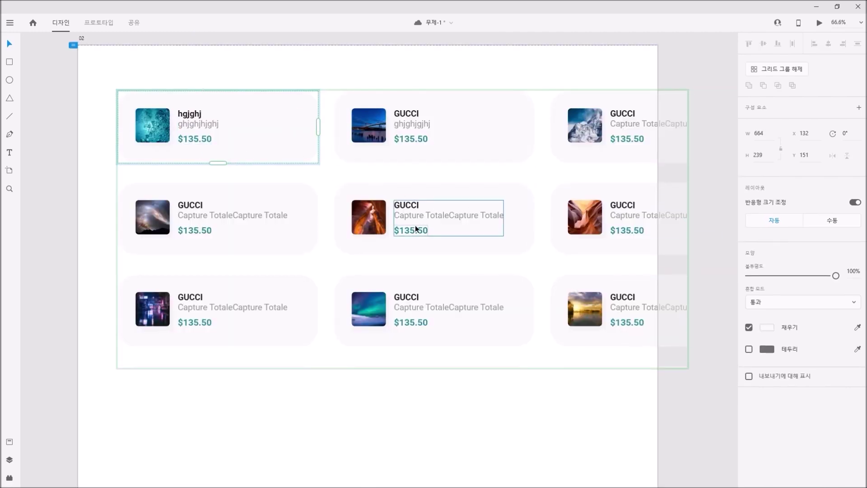
{"action": "left_click", "coordinate": [322, 412]}
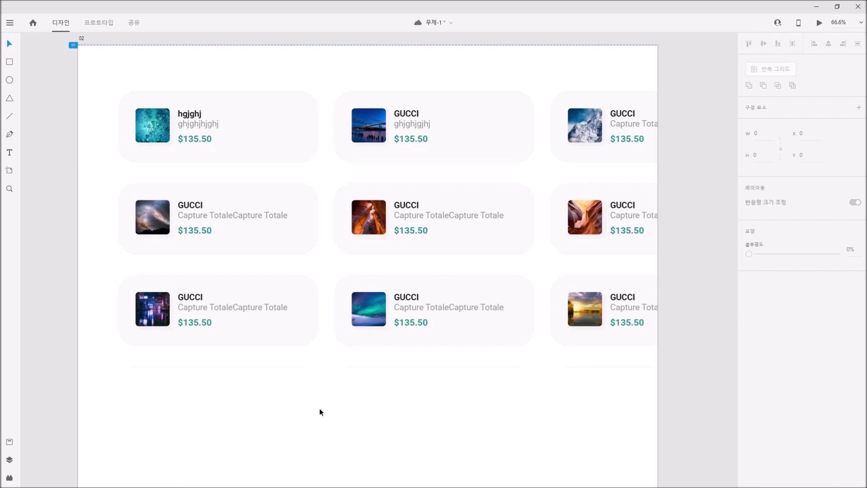
{"action": "left_click", "coordinate": [244, 147]}
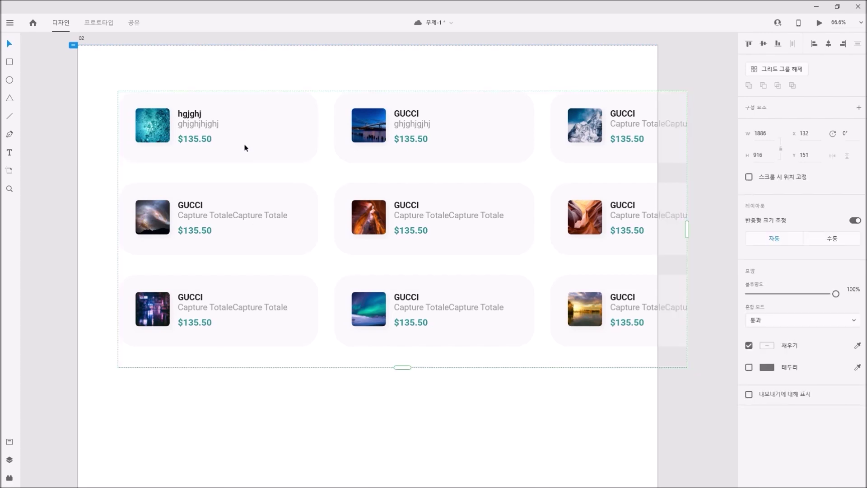
{"action": "double_click", "coordinate": [244, 145]}
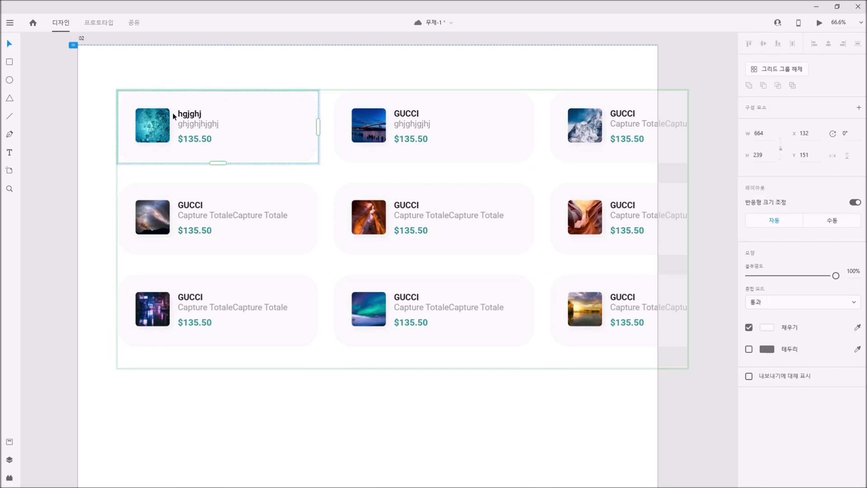
{"action": "left_click", "coordinate": [196, 174]}
{"action": "left_click", "coordinate": [197, 139], "text": "ctrl"}
{"action": "double_click", "coordinate": [197, 139]}
{"action": "key", "text": "Escape"}
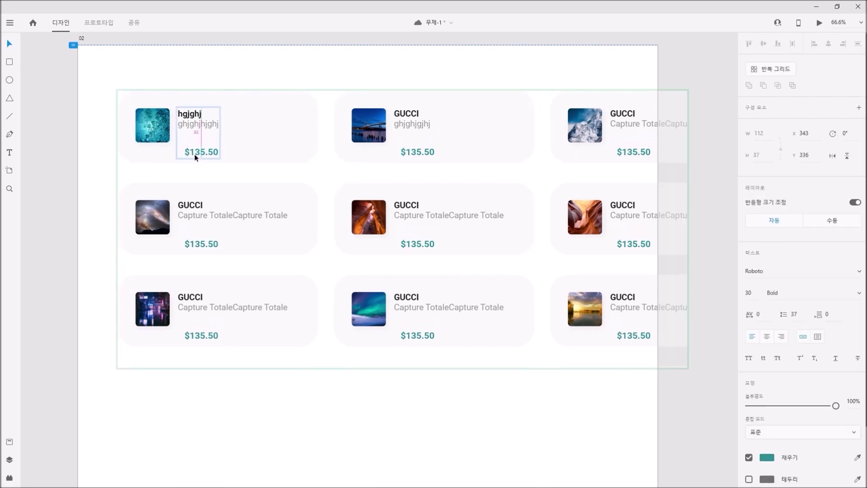
Ungroup the repeat grid and combine all of its separate cards into one new repeat grid.
{"action": "left_click_drag", "start_coordinate": [102, 89], "coordinate": [638, 341]}
{"action": "left_click", "coordinate": [790, 69]}
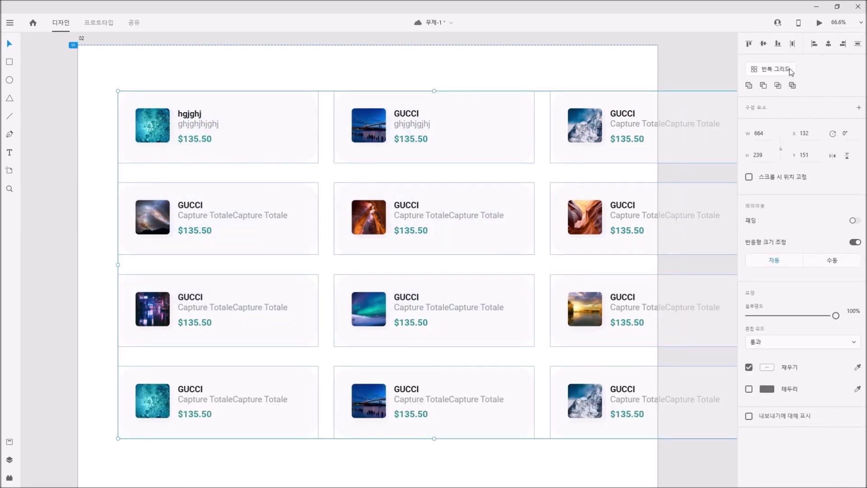
{"action": "left_click", "coordinate": [549, 86]}
{"action": "left_click_drag", "start_coordinate": [93, 81], "coordinate": [699, 441]}
{"action": "left_click", "coordinate": [775, 69]}
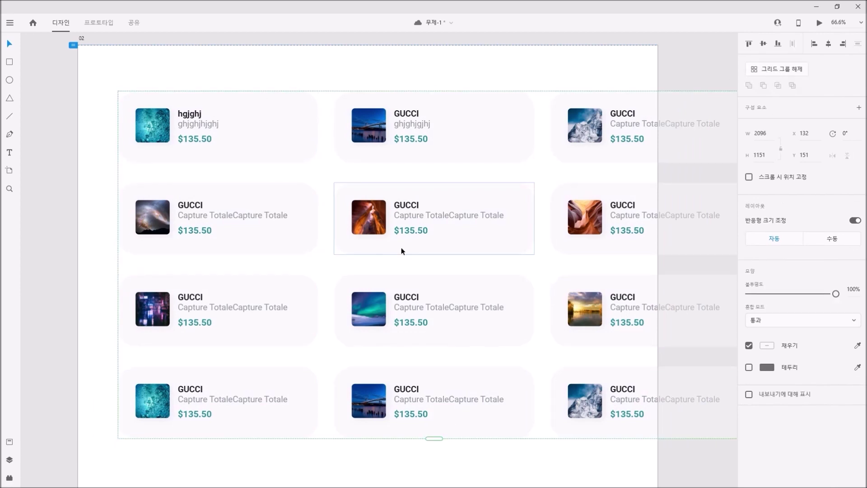
Undo the latest ungrouping and regrouping of the card grid.
{"action": "key", "text": "ctrl+z"}
{"action": "key", "text": "ctrl+z"}
{"action": "key", "text": "ctrl+z"}
{"action": "key", "text": "ctrl+z"}
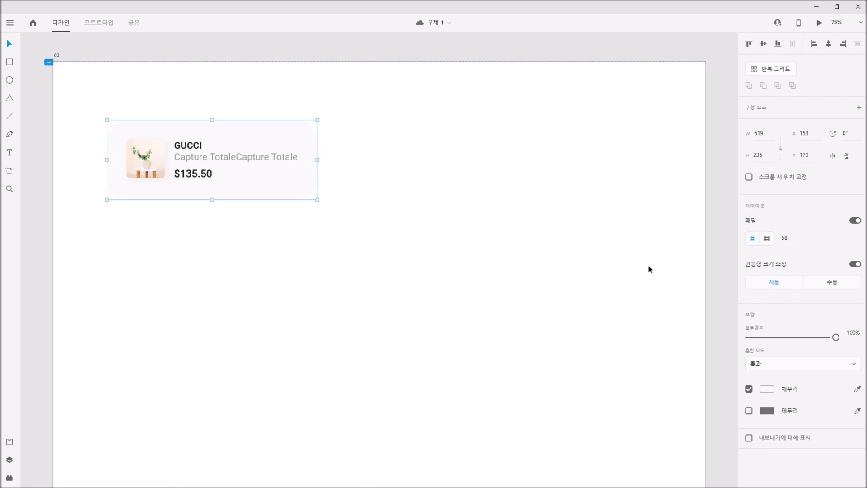
Compare the card group's uniform and per-edge padding modes, and examine which side each padding value controls.
{"action": "left_click", "coordinate": [768, 239]}
{"action": "left_click", "coordinate": [752, 240]}
{"action": "left_click", "coordinate": [767, 239]}
{"action": "left_click", "coordinate": [785, 238]}
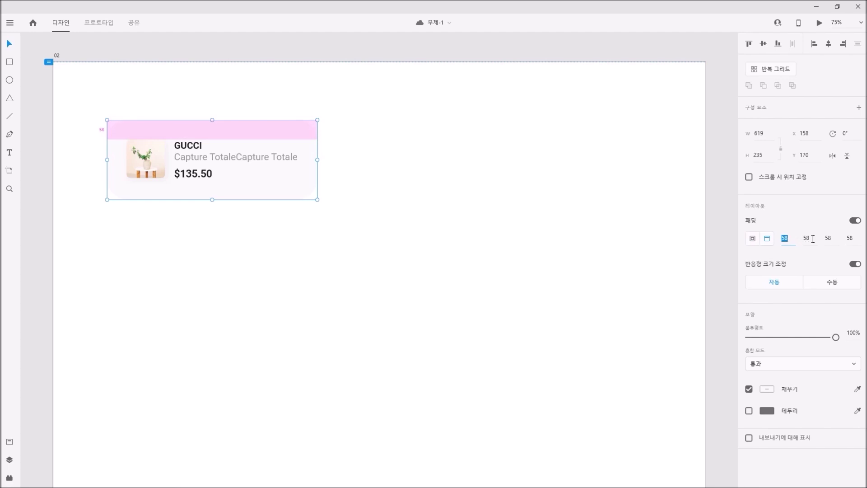
{"action": "left_click", "coordinate": [807, 238]}
{"action": "left_click", "coordinate": [828, 238]}
{"action": "left_click", "coordinate": [845, 241]}
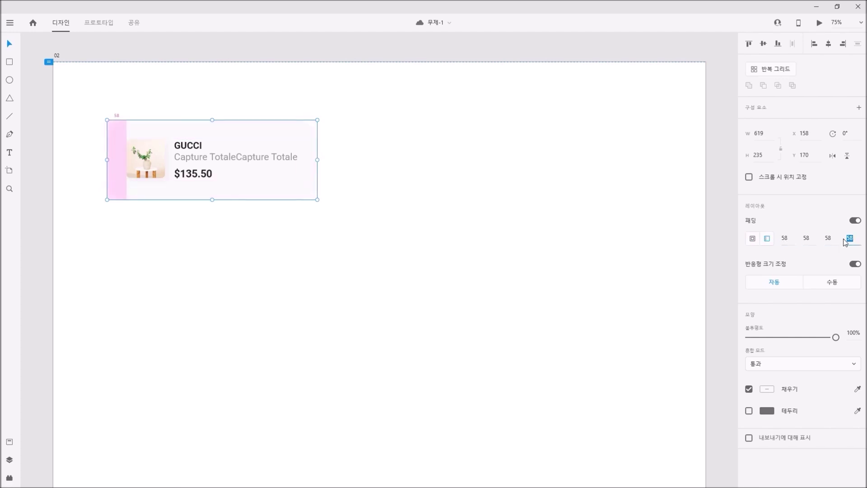
{"action": "left_click", "coordinate": [785, 238]}
{"action": "left_click", "coordinate": [807, 238]}
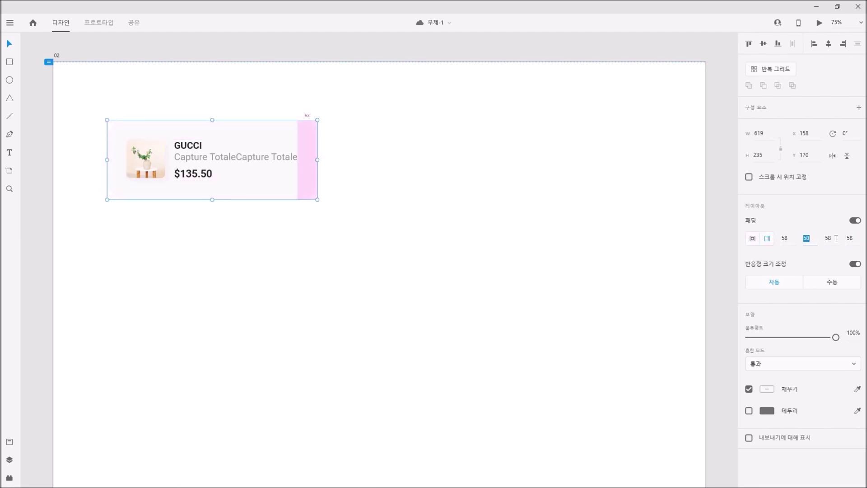
{"action": "left_click", "coordinate": [829, 238]}
{"action": "left_click", "coordinate": [849, 238]}
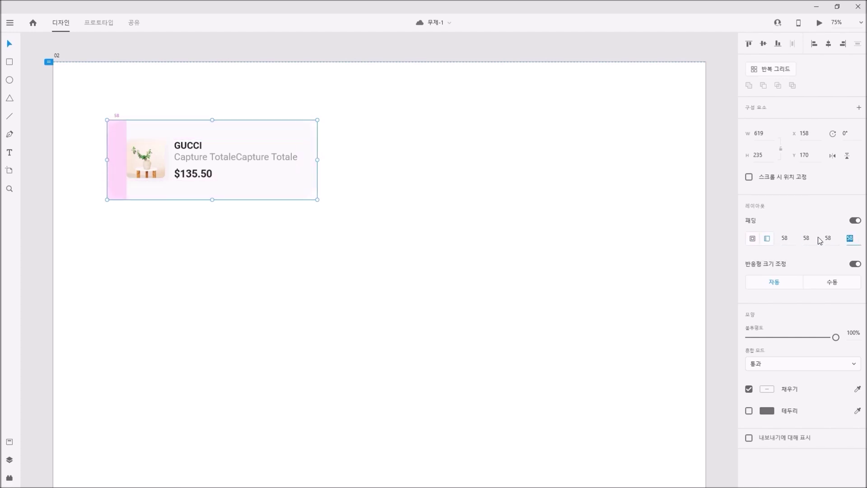
Switch the card group to the same padding for all edges and set it to 20.
{"action": "left_click", "coordinate": [753, 240]}
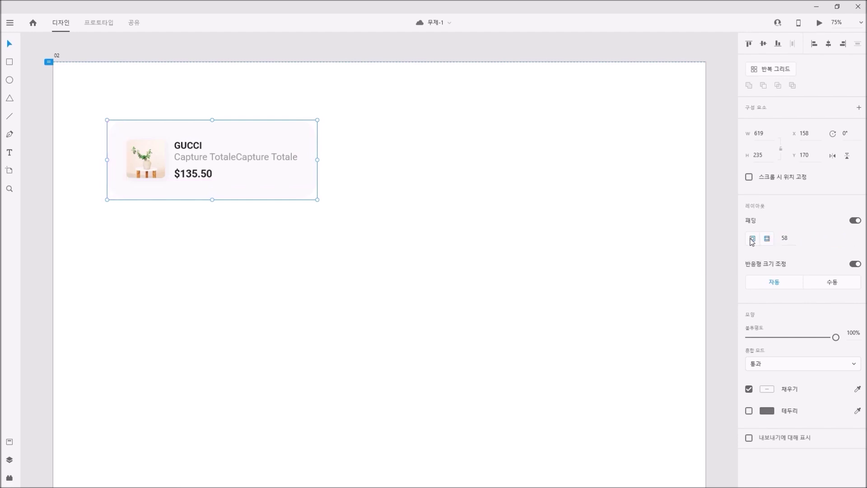
{"action": "left_click", "coordinate": [792, 238]}
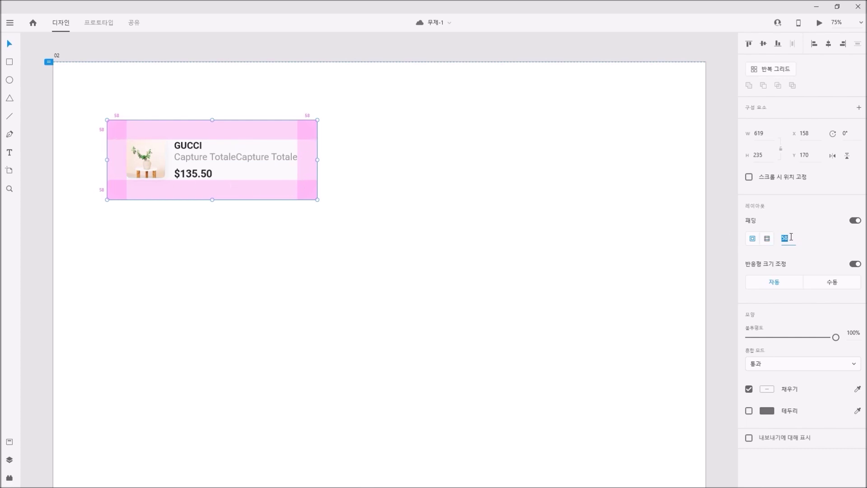
{"action": "type", "text": "20"}
{"action": "key", "text": "Return"}
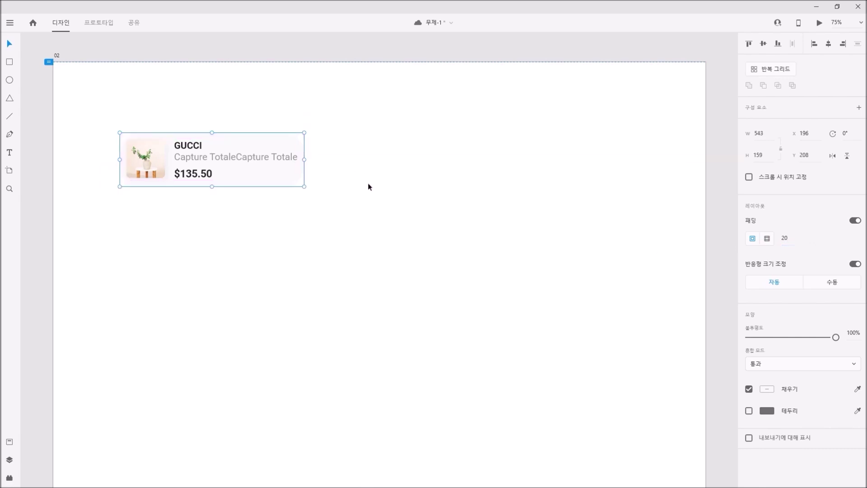
Reselect the card group and set its uniform padding to 58.
{"action": "left_click", "coordinate": [334, 186]}
{"action": "left_click", "coordinate": [246, 149]}
{"action": "left_click", "coordinate": [785, 238]}
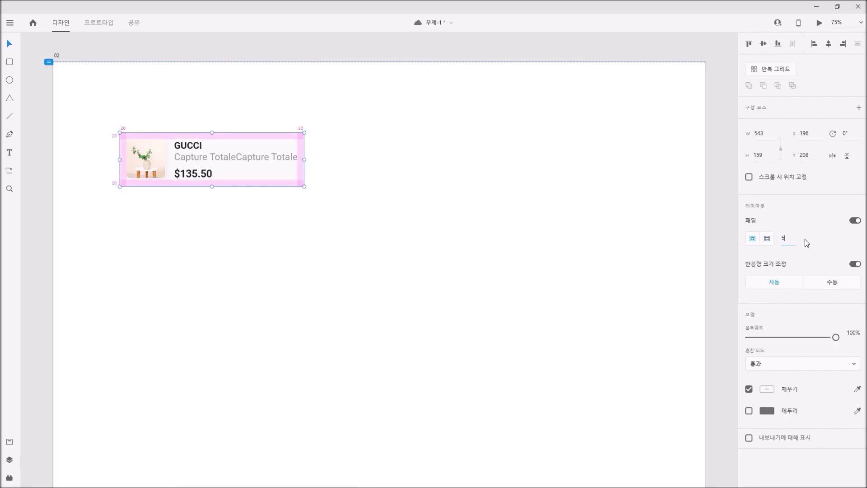
{"action": "key", "text": "Return"}
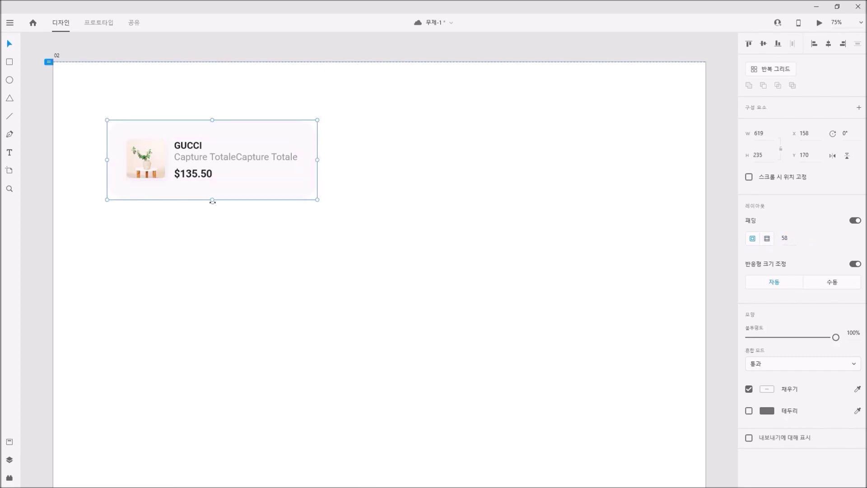
Switch the card group to separate padding for each edge and set both its left and top padding to 20.
{"action": "left_click", "coordinate": [768, 240]}
{"action": "left_click", "coordinate": [788, 240]}
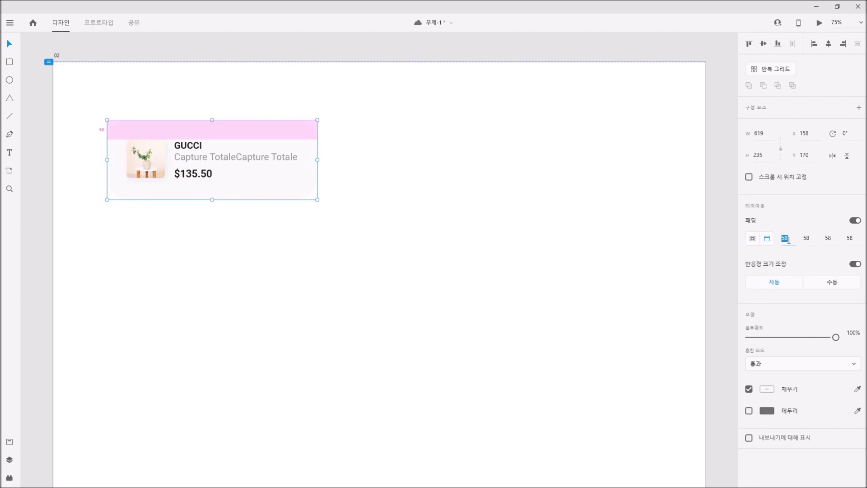
{"action": "left_click", "coordinate": [827, 238]}
{"action": "left_click", "coordinate": [850, 238]}
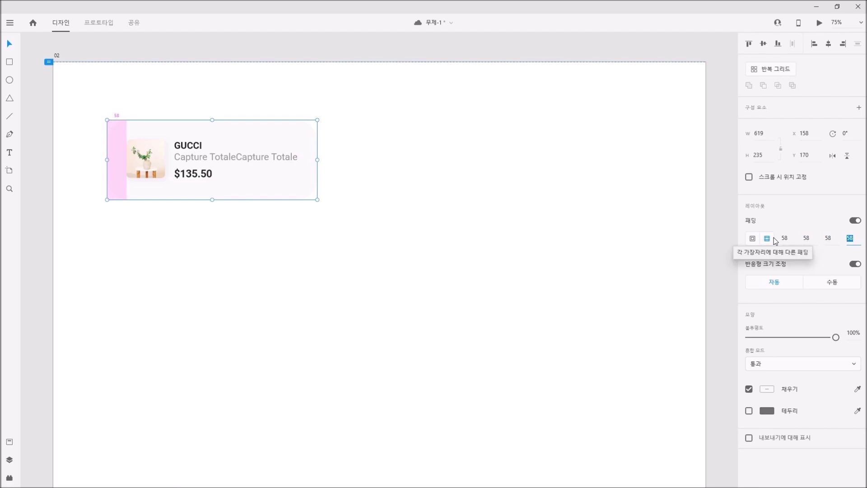
{"action": "type", "text": "20"}
{"action": "key", "text": "Return"}
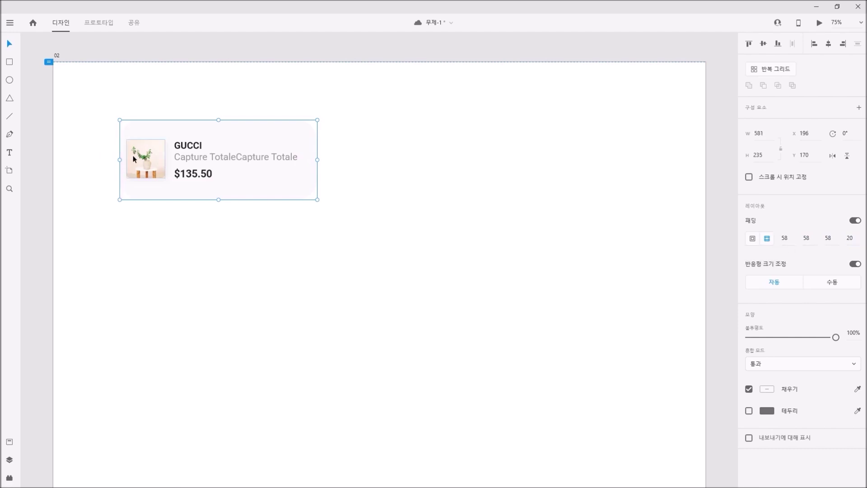
{"action": "left_click", "coordinate": [788, 237]}
{"action": "type", "text": "20"}
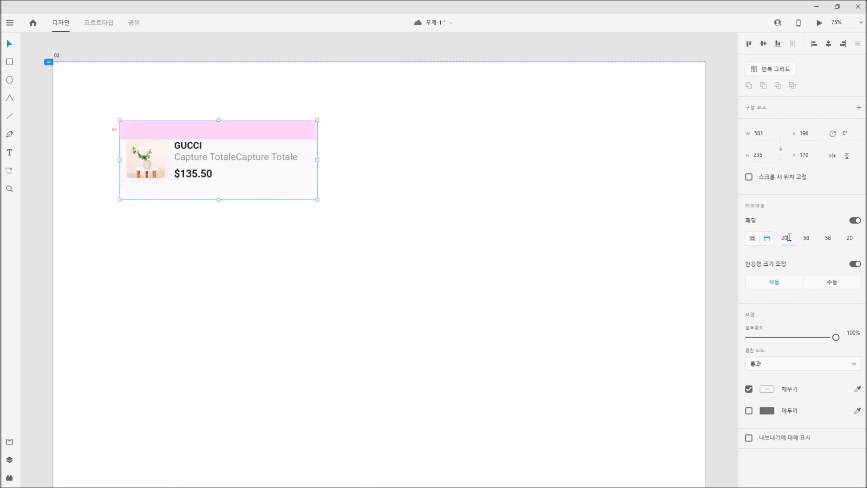
{"action": "key", "text": "Return"}
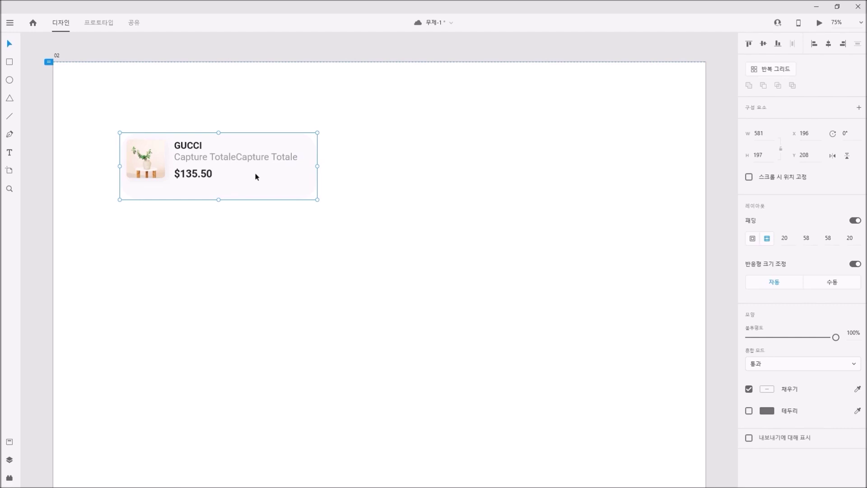
Switch the card group to the same padding for all edges and set it to 58.
{"action": "left_click", "coordinate": [808, 239]}
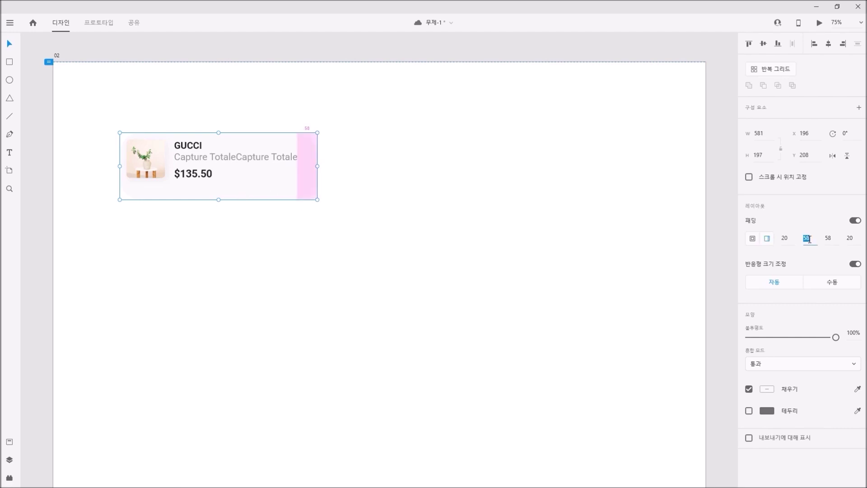
{"action": "left_click", "coordinate": [753, 238]}
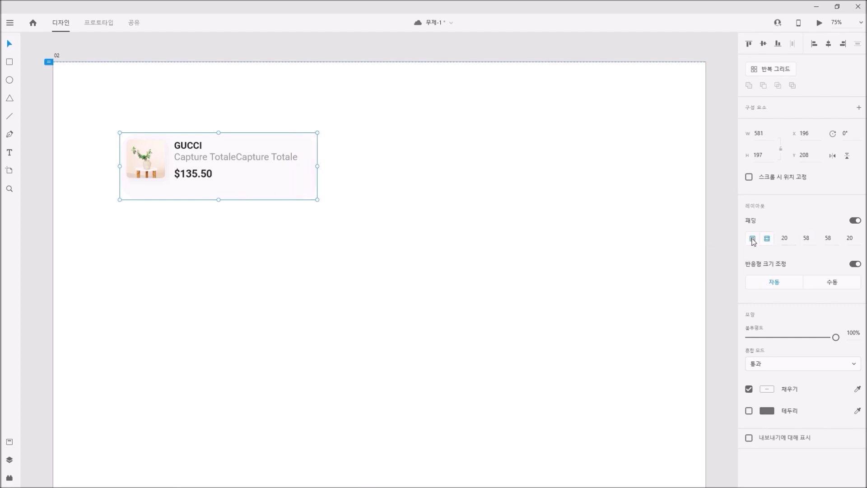
{"action": "left_click", "coordinate": [794, 239]}
{"action": "type", "text": "58"}
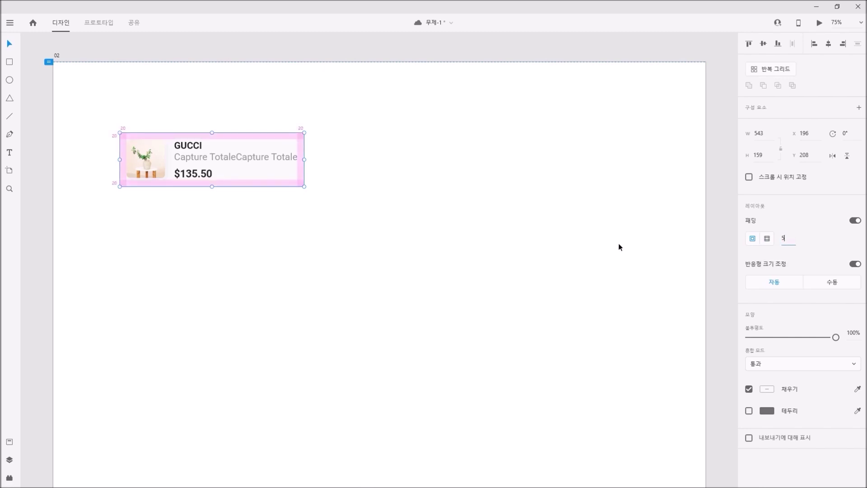
{"action": "key", "text": "Return"}
{"action": "left_click", "coordinate": [464, 235]}
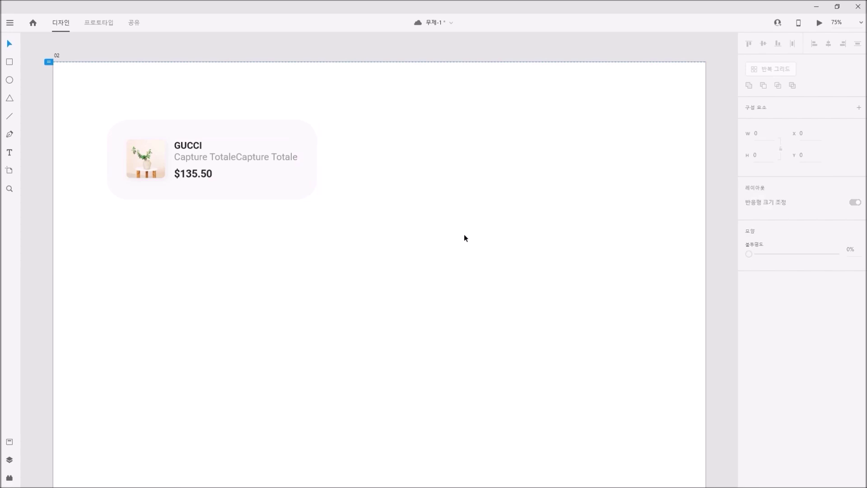
{"action": "left_click", "coordinate": [278, 162]}
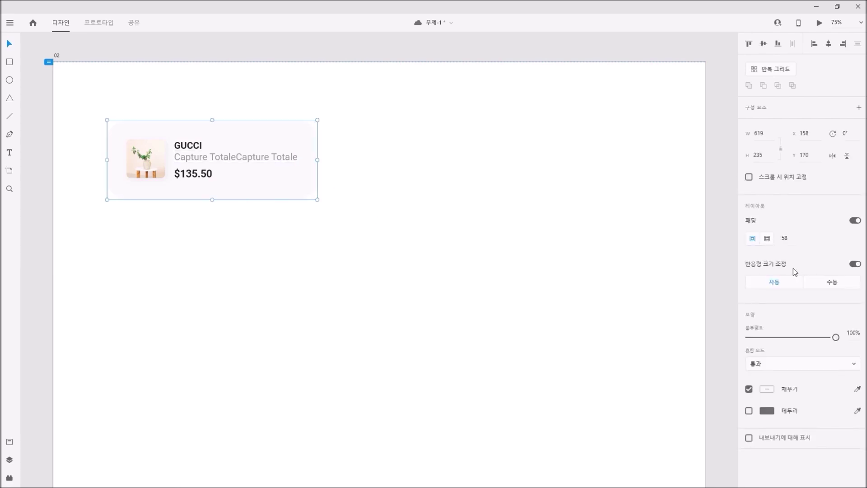
{"action": "left_click", "coordinate": [788, 240]}
{"action": "left_click", "coordinate": [447, 198]}
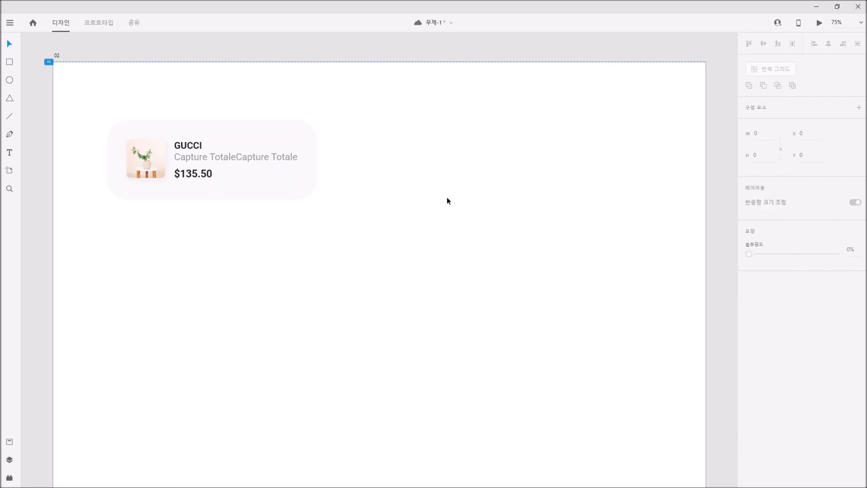
Try to reduce the card's upper margin by moving the background shape's upper anchor points down 20 px.
{"action": "left_click", "coordinate": [217, 128]}
{"action": "double_click", "coordinate": [212, 119]}
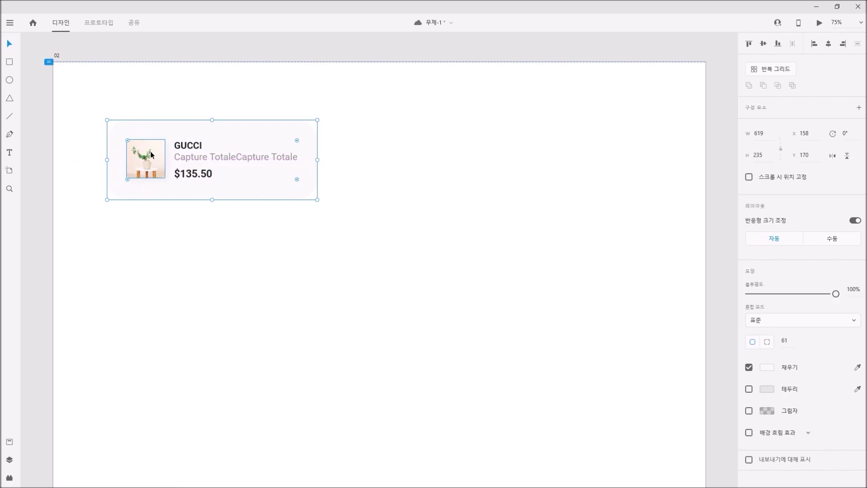
{"action": "double_click", "coordinate": [167, 132]}
{"action": "left_click_drag", "start_coordinate": [167, 132], "coordinate": [384, 151]}
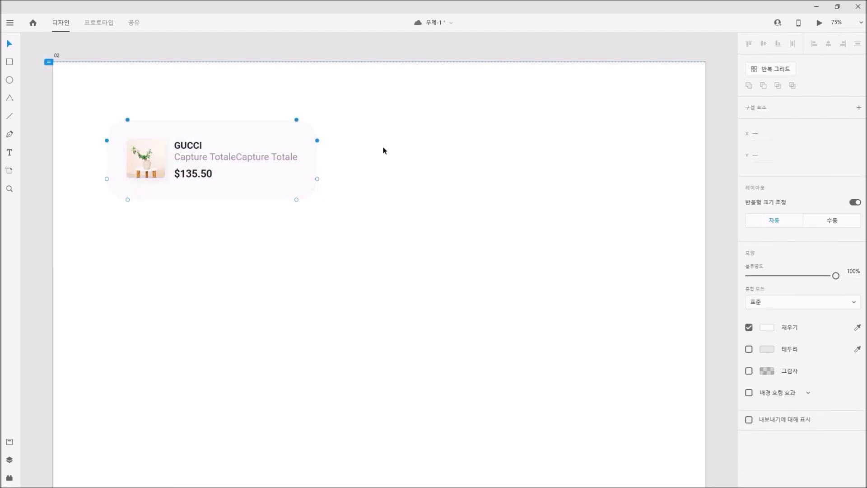
{"action": "key", "text": "shift+Down"}
{"action": "key", "text": "Down"}
{"action": "key", "text": "Down"}
{"action": "key", "text": "Down"}
{"action": "key", "text": "Down"}
{"action": "key", "text": "Down"}
{"action": "key", "text": "Down"}
{"action": "key", "text": "Down"}
{"action": "key", "text": "Down"}
{"action": "key", "text": "Down"}
{"action": "key", "text": "Down"}
{"action": "left_click", "coordinate": [158, 156]}
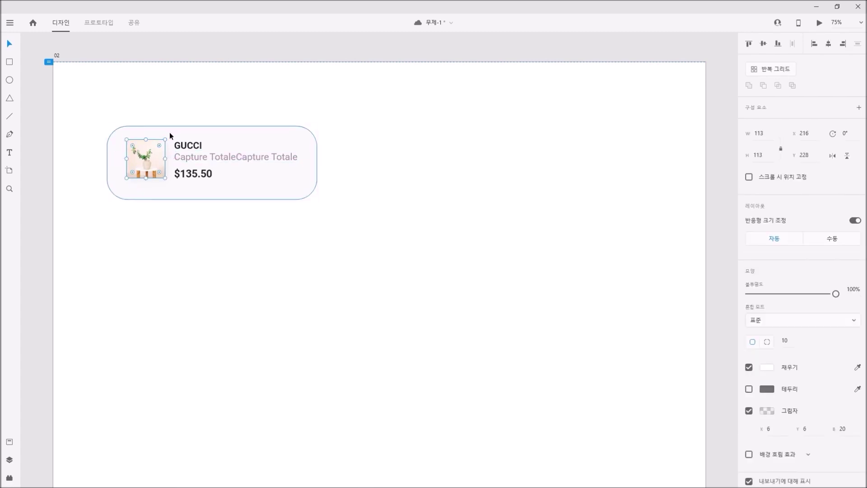
{"action": "key", "text": "Escape"}
{"action": "key", "text": "ctrl+a"}
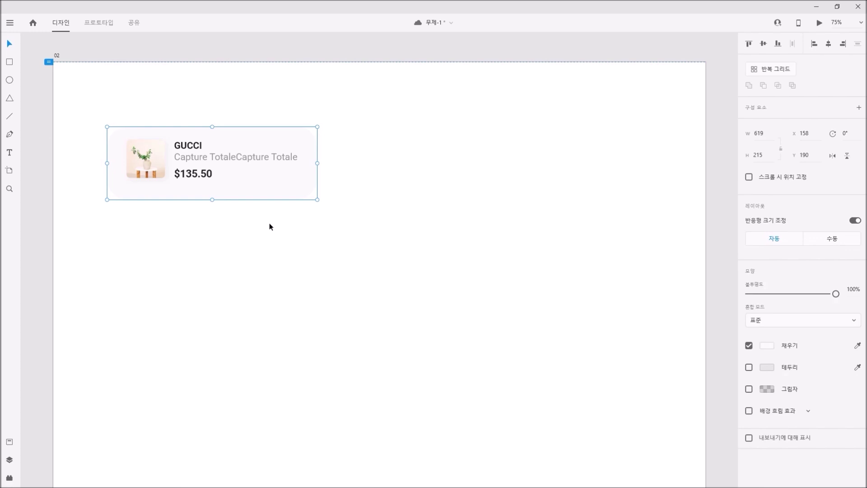
Reselect the card group and review its padding mode and value.
{"action": "left_click", "coordinate": [183, 172]}
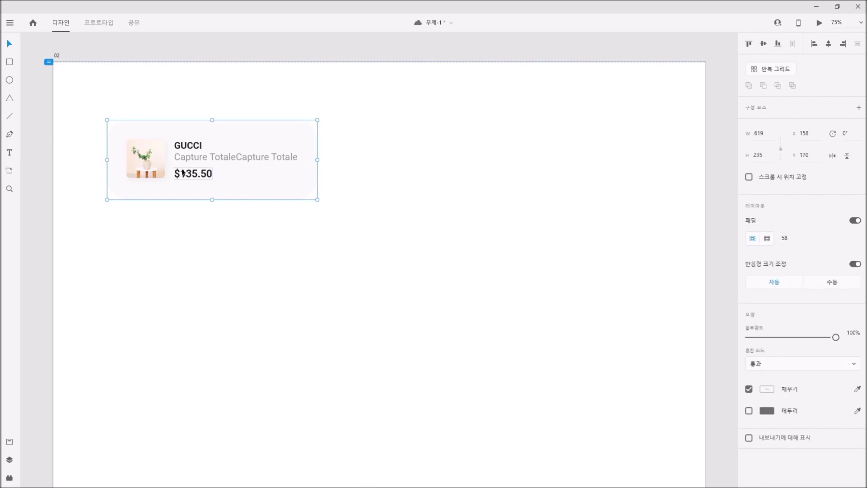
{"action": "left_click", "coordinate": [768, 238]}
{"action": "left_click", "coordinate": [364, 264]}
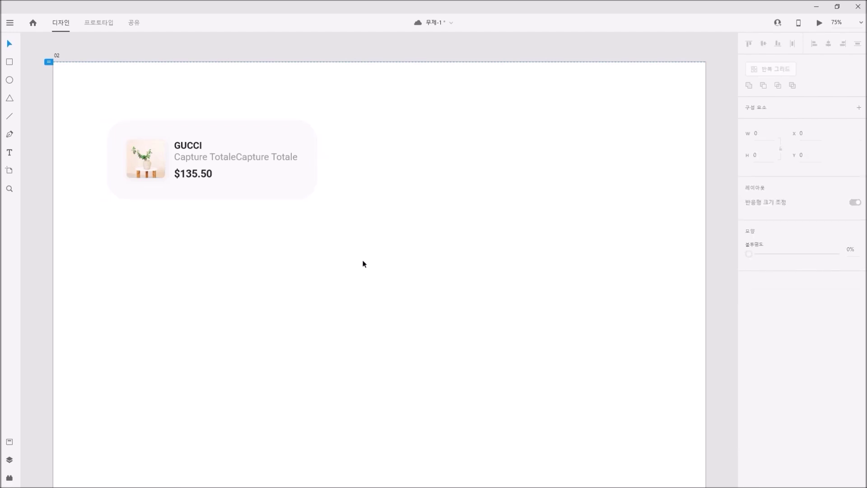
{"action": "left_click", "coordinate": [268, 197]}
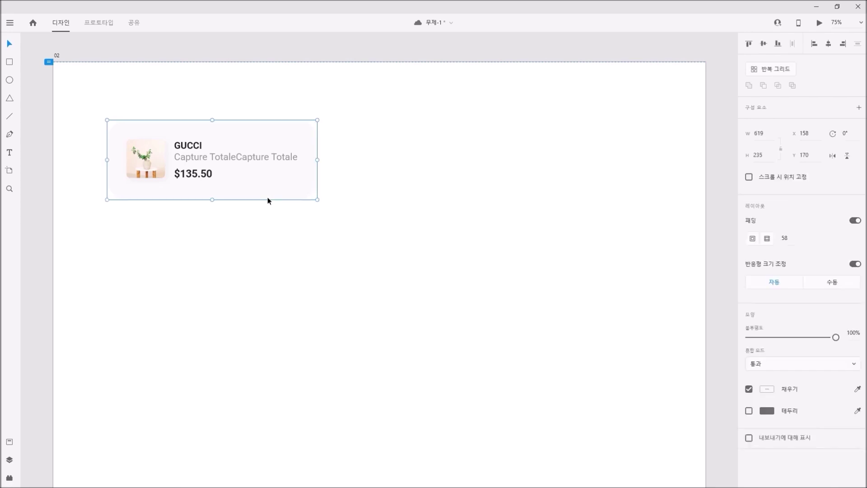
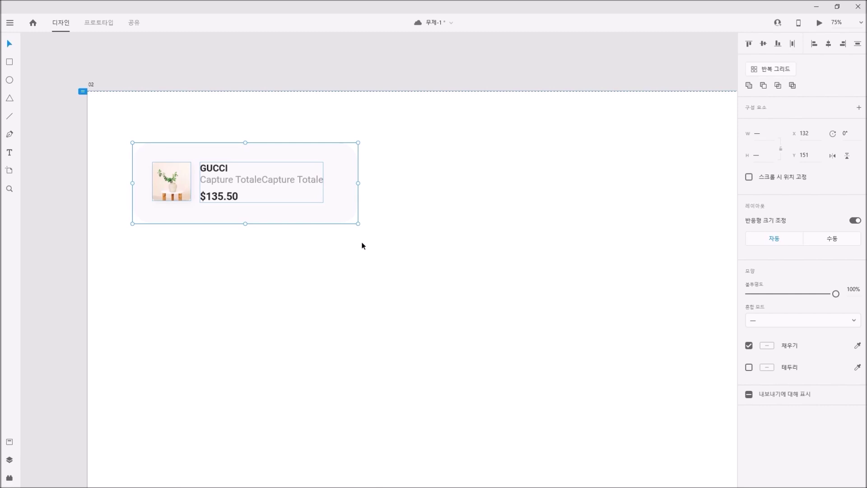
Switch responsive resize to manual for the card's background, image and text group.
{"action": "key", "text": "ctrl+s"}
{"action": "left_click_drag", "start_coordinate": [358, 183], "coordinate": [360, 222]}
{"action": "left_click", "coordinate": [823, 241]}
{"action": "left_click", "coordinate": [227, 264]}
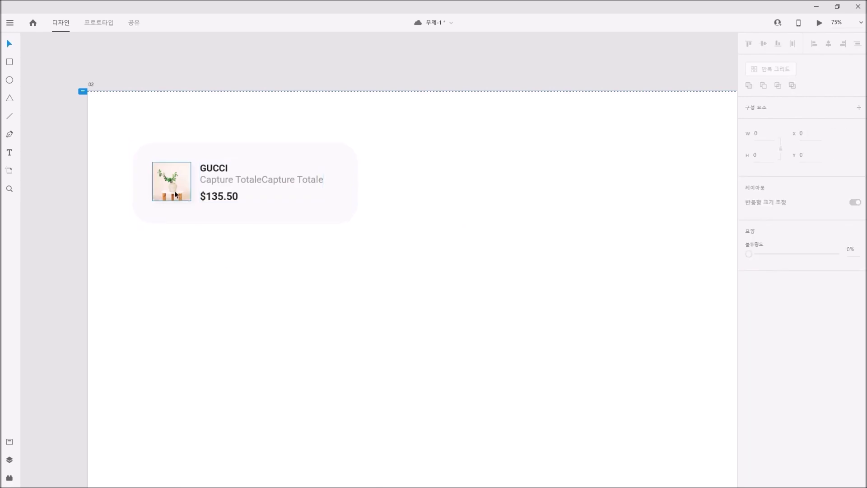
Compare the image's and text group's resize constraints, and fix the text group to the card's right edge.
{"action": "left_click", "coordinate": [173, 191]}
{"action": "double_click", "coordinate": [227, 204]}
{"action": "left_click", "coordinate": [229, 208]}
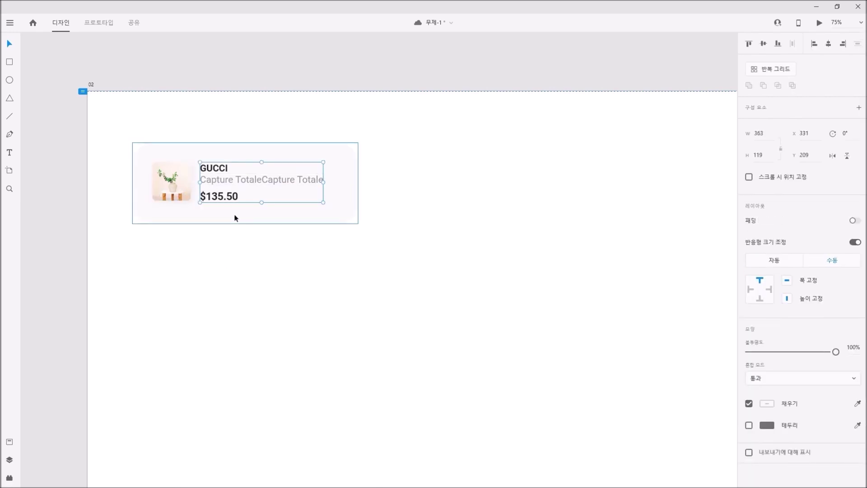
{"action": "left_click", "coordinate": [169, 184]}
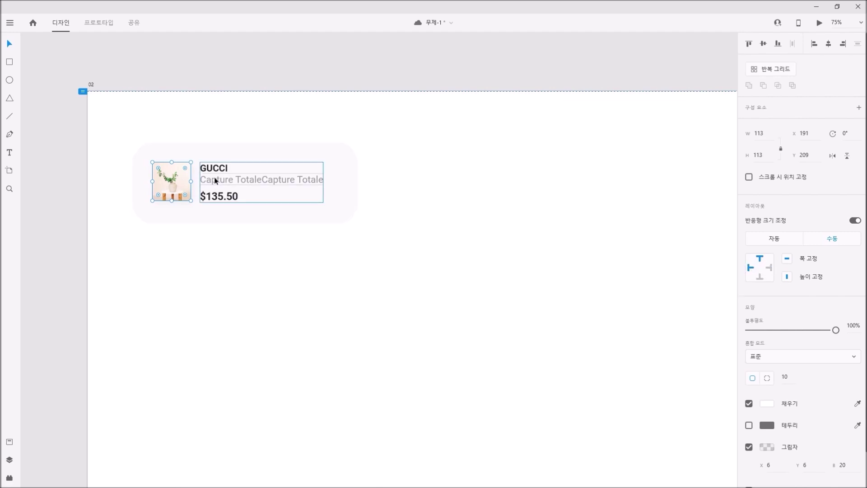
{"action": "left_click", "coordinate": [202, 179]}
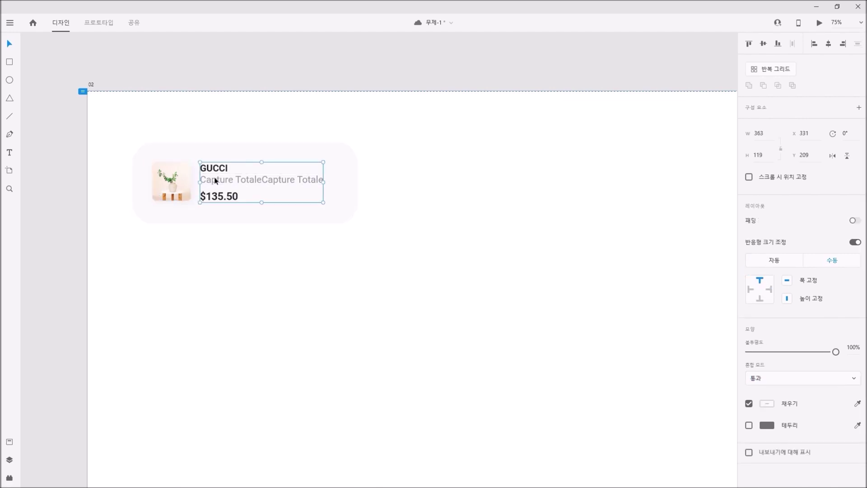
{"action": "left_click", "coordinate": [770, 292]}
Mark the gap between the text and the card's right edge with an ellipse about 102 by 49, and remove the markers.
{"action": "key", "text": "e"}
{"action": "left_click_drag", "start_coordinate": [324, 174], "coordinate": [357, 190]}
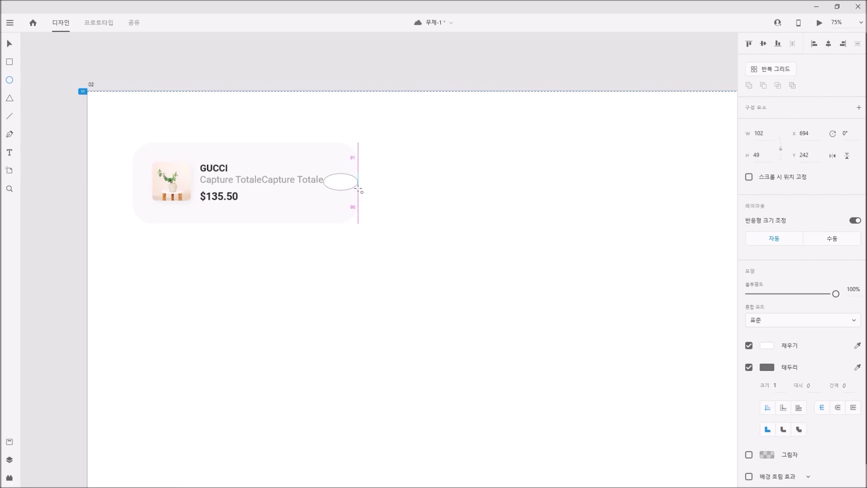
{"action": "key", "text": "ctrl+z"}
{"action": "key", "text": "ctrl+z"}
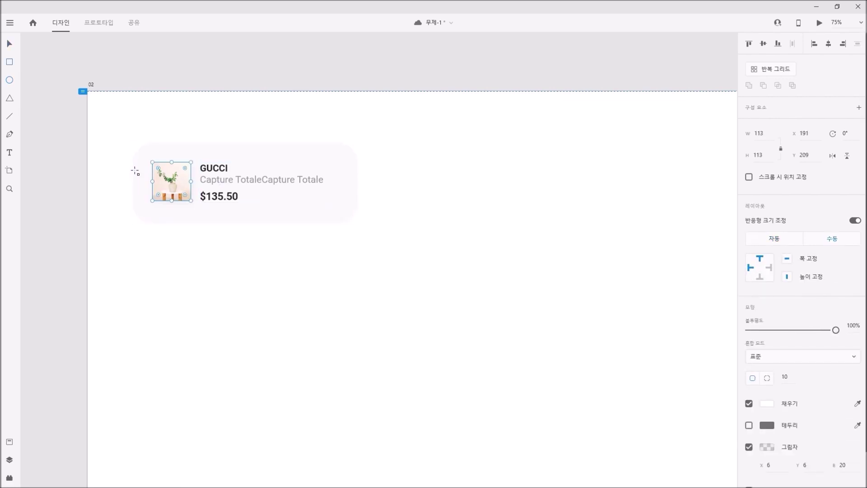
{"action": "mouse_move", "coordinate": [133, 171]}
{"action": "left_mouse_down"}
{"action": "mouse_move", "coordinate": [151, 196]}
{"action": "mouse_move", "coordinate": [348, 197]}
{"action": "mouse_move", "coordinate": [323, 184]}
{"action": "left_mouse_up"}
{"action": "key", "text": "Delete"}
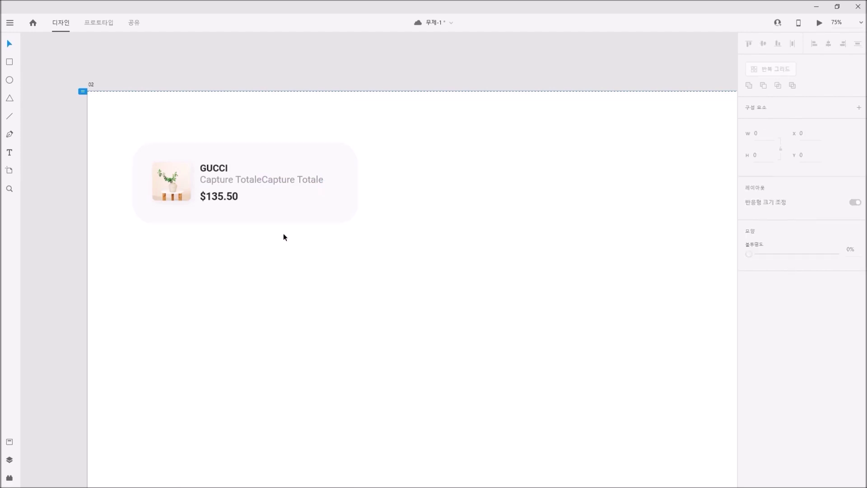
Check the manual resize constraints of the text group, the image and all the card elements together.
{"action": "double_click", "coordinate": [221, 181]}
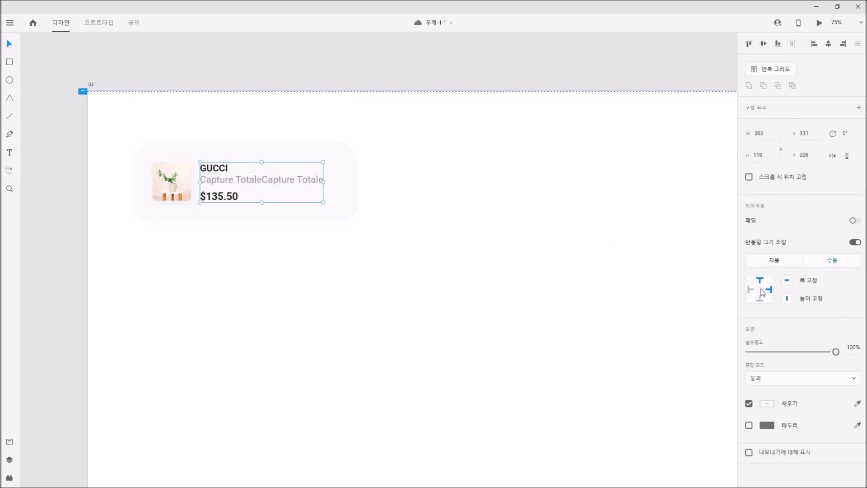
{"action": "left_click", "coordinate": [183, 187]}
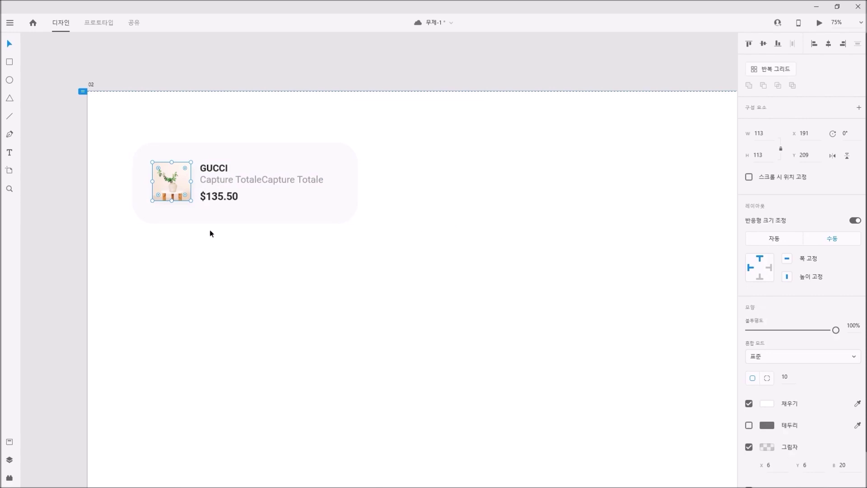
{"action": "left_click_drag", "start_coordinate": [157, 245], "coordinate": [309, 185]}
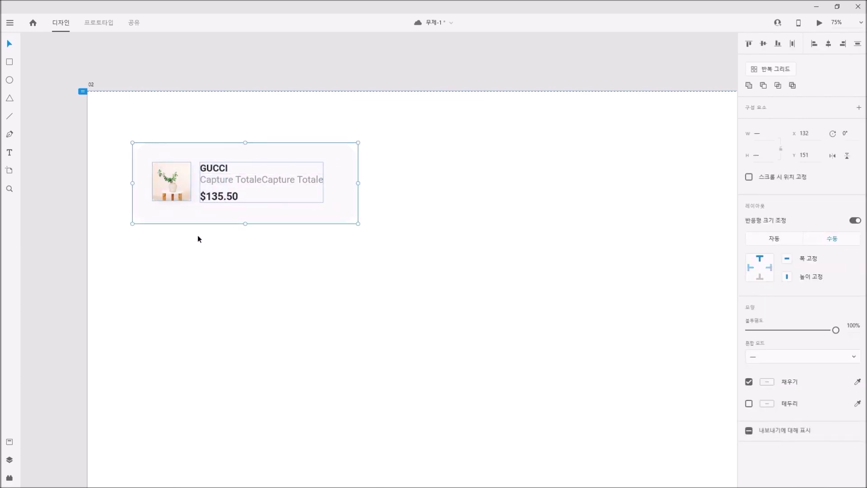
Mark the gap between the image and the text group with a small rectangle, and delete it.
{"action": "key", "text": "r"}
{"action": "left_click_drag", "start_coordinate": [191, 177], "coordinate": [199, 186]}
{"action": "key", "text": "Delete"}
Select the card's background, image and text group together and combine them into one group.
{"action": "key", "text": "v"}
{"action": "left_click", "coordinate": [236, 187]}
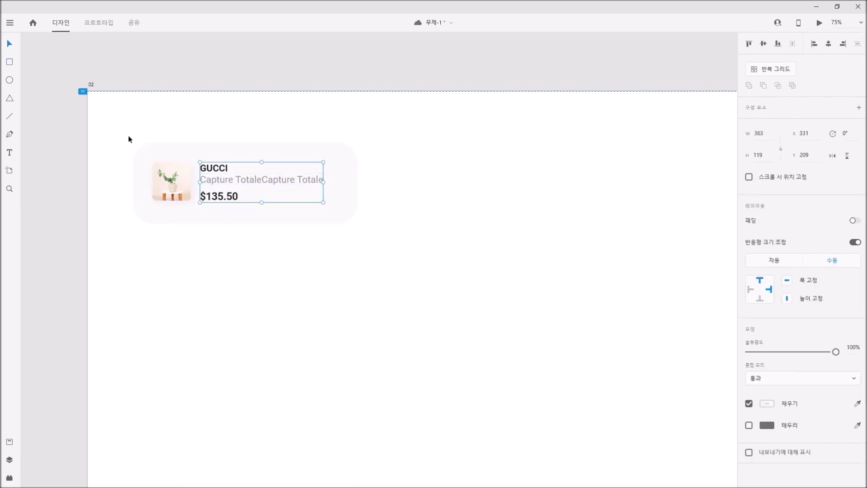
{"action": "scroll", "coordinate": [167, 236], "scroll_direction": "up", "scroll_amount": 1}
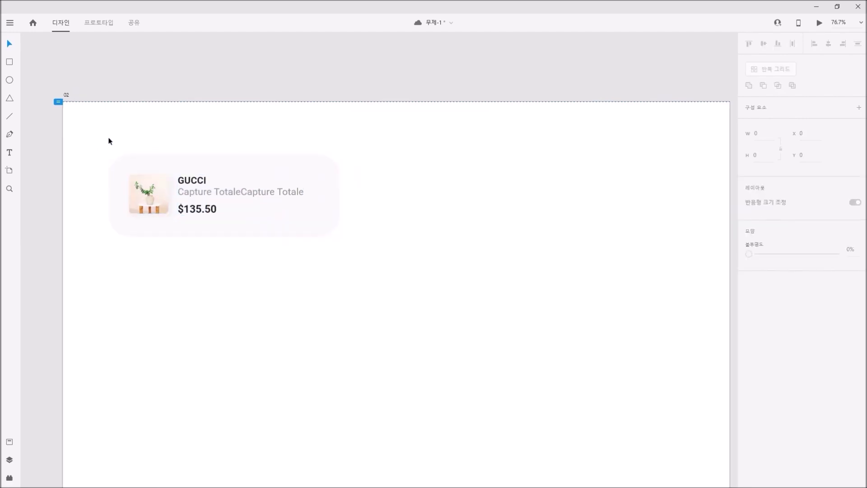
{"action": "left_click_drag", "start_coordinate": [106, 137], "coordinate": [294, 244]}
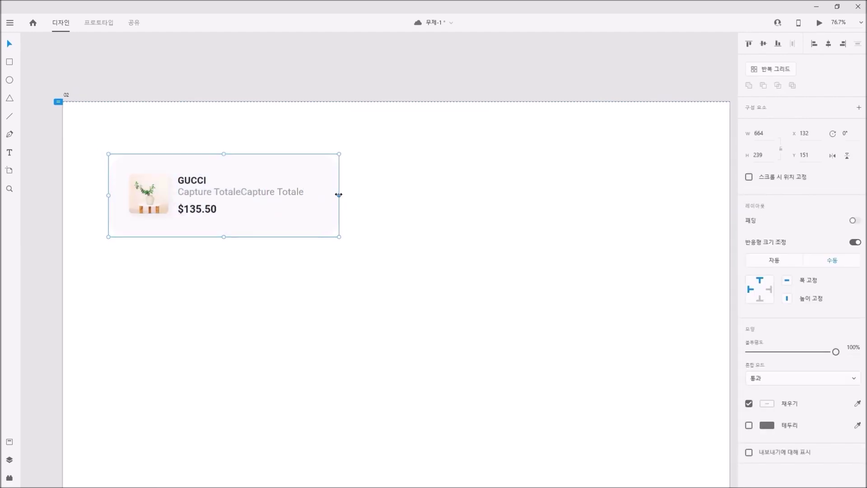
Stretch the card group to about 1499 wide, narrow it partway, and mark the edge spacing with a rectangle about 93 by 57.
{"action": "left_click_drag", "start_coordinate": [339, 195], "coordinate": [629, 216]}
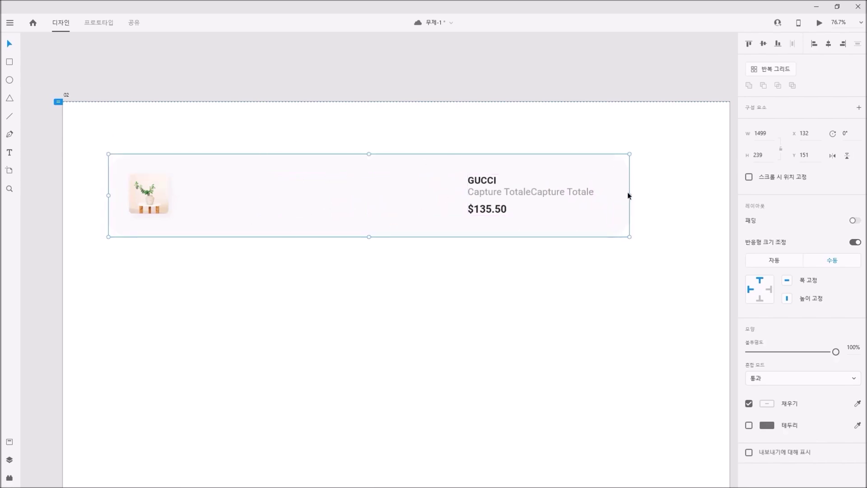
{"action": "left_click_drag", "start_coordinate": [629, 195], "coordinate": [526, 213]}
{"action": "key", "text": "r"}
{"action": "mouse_move", "coordinate": [509, 187]}
{"action": "left_mouse_down"}
{"action": "mouse_move", "coordinate": [542, 209]}
{"action": "mouse_move", "coordinate": [130, 197]}
{"action": "left_mouse_up"}
{"action": "key", "text": "v"}
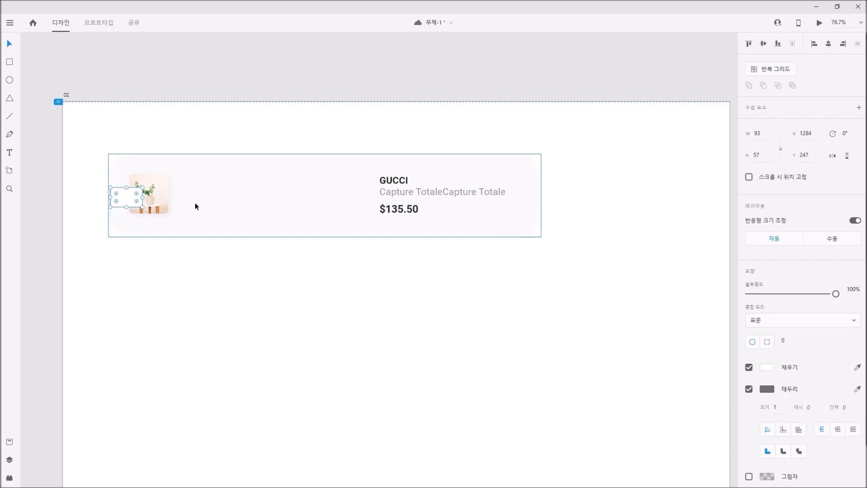
Undo the marker rectangle and the card group's width changes.
{"action": "key", "text": "ctrl+z"}
{"action": "key", "text": "ctrl+z"}
{"action": "key", "text": "ctrl+z"}
{"action": "key", "text": "ctrl+z"}
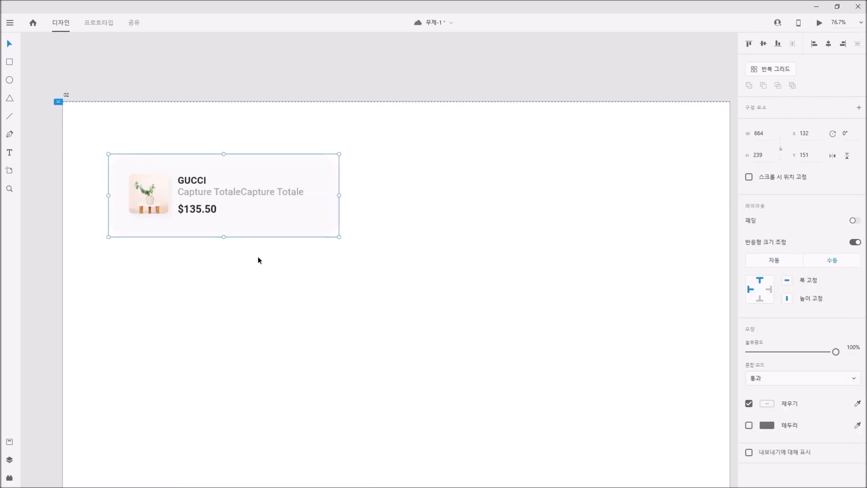
Fix the text group inside the card to the left edge instead of the right, and reselect the card group.
{"action": "left_click", "coordinate": [424, 225]}
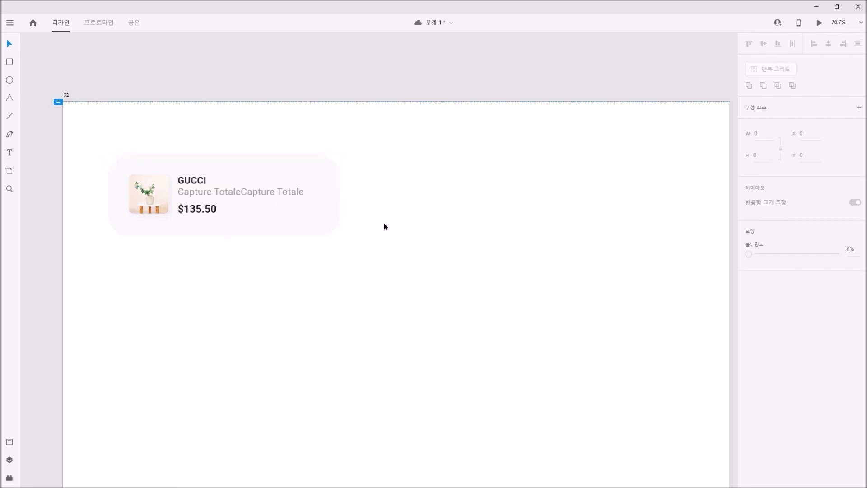
{"action": "left_click", "coordinate": [223, 201]}
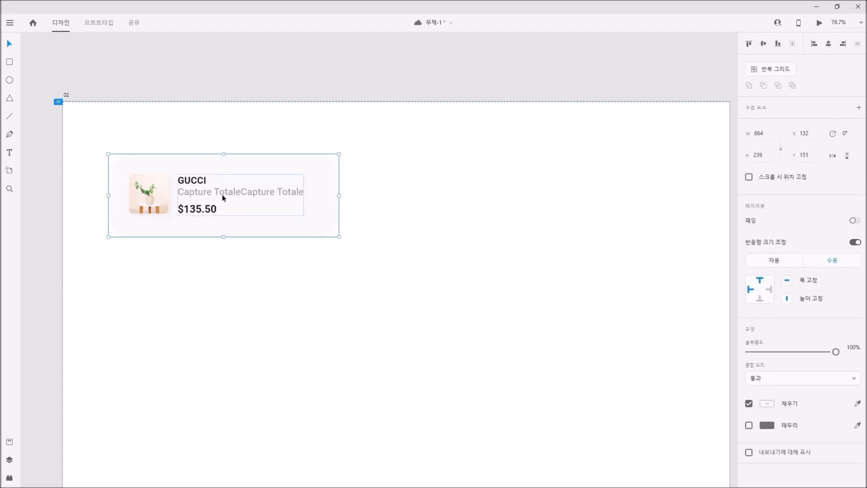
{"action": "double_click", "coordinate": [223, 201]}
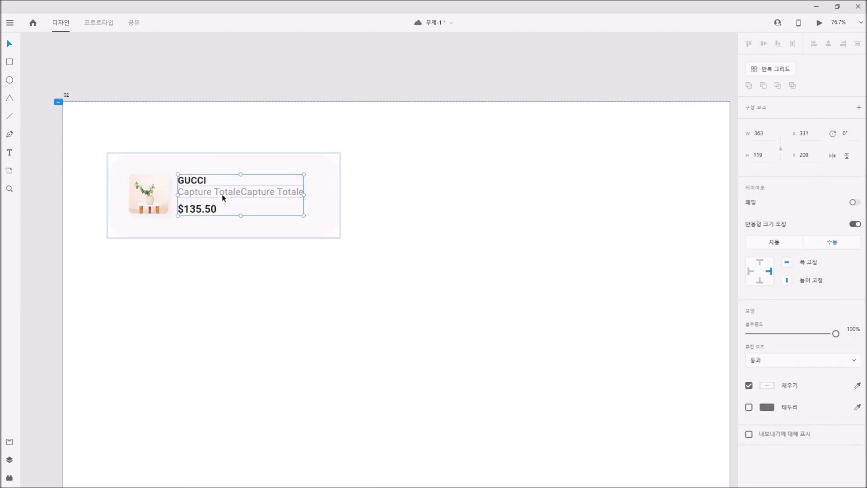
{"action": "left_click", "coordinate": [751, 273]}
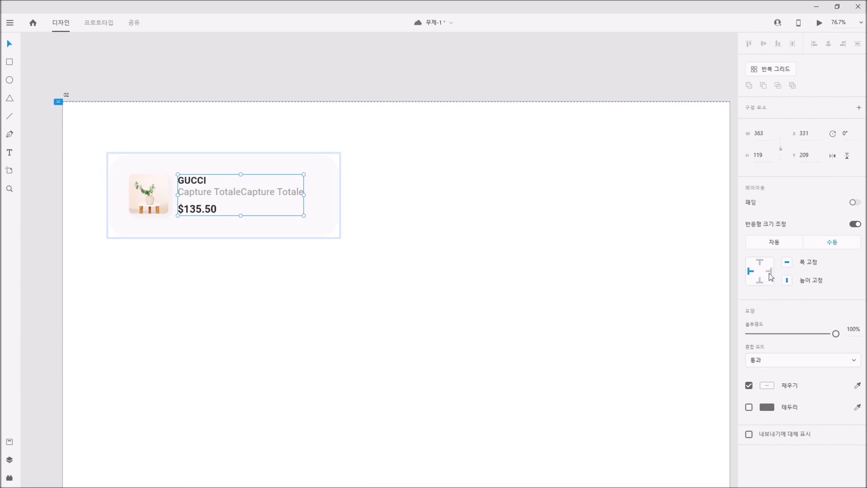
{"action": "left_click", "coordinate": [363, 269]}
{"action": "left_click", "coordinate": [326, 202]}
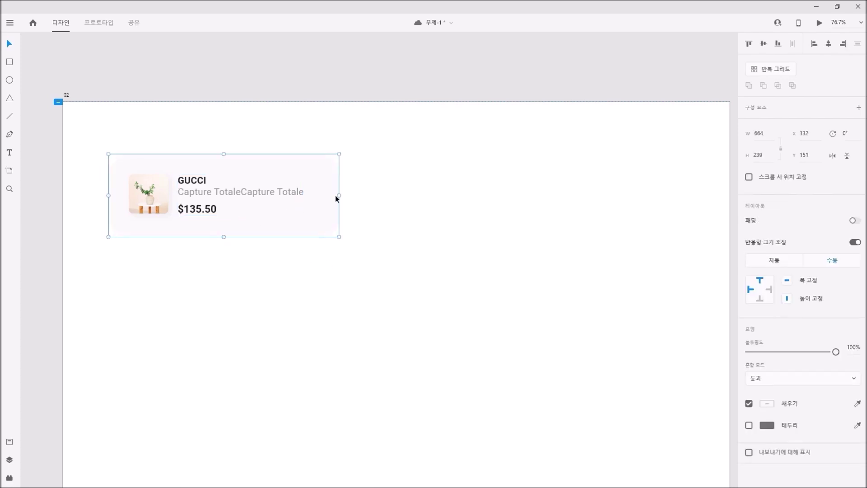
Stretch the card group slightly wider to test its resizing, and inspect the resize constraints of the image inside it.
{"action": "left_click_drag", "start_coordinate": [339, 195], "coordinate": [350, 233]}
{"action": "left_click", "coordinate": [244, 259]}
{"action": "double_click", "coordinate": [162, 215]}
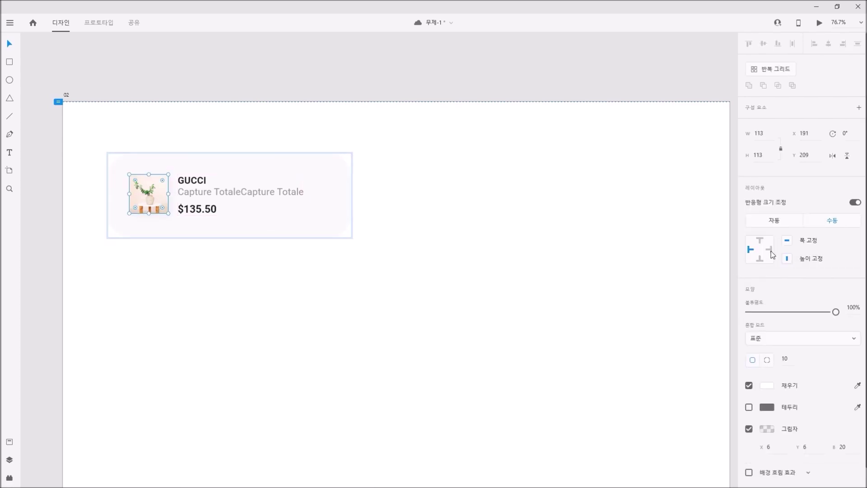
{"action": "left_click", "coordinate": [219, 294]}
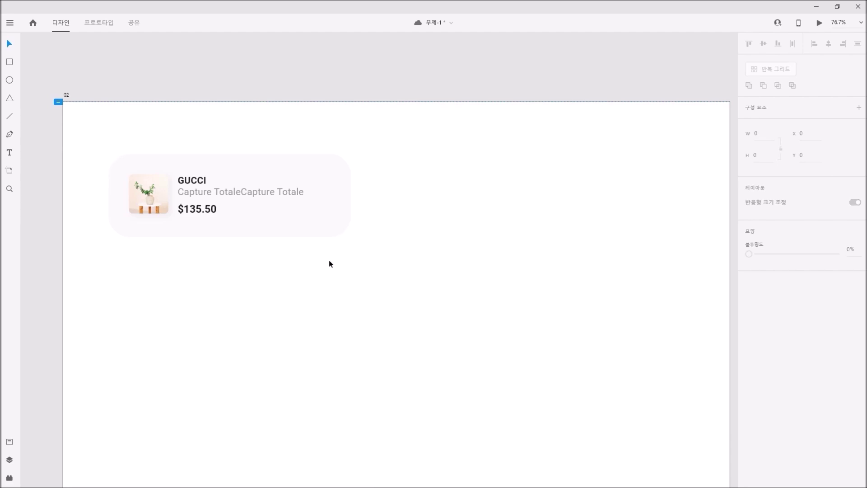
Select the whole card group and fix it to the right edge instead of the left in its manual resize constraints.
{"action": "key", "text": "ctrl+a"}
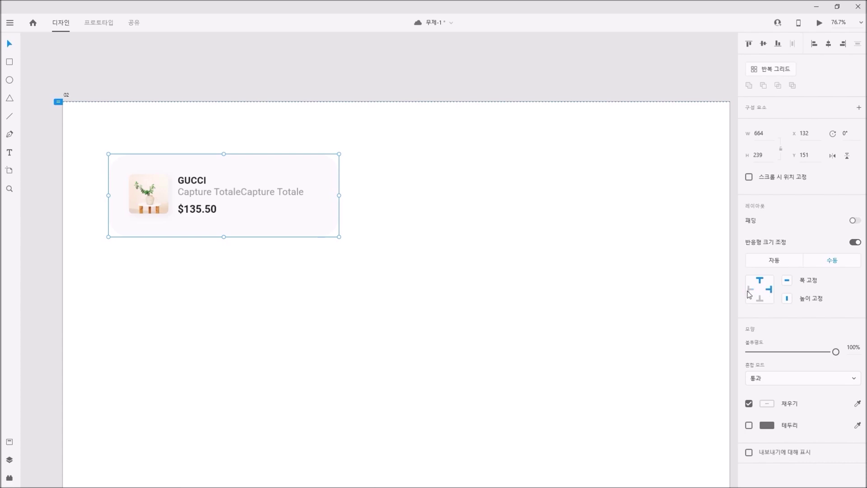
{"action": "left_click", "coordinate": [768, 290]}
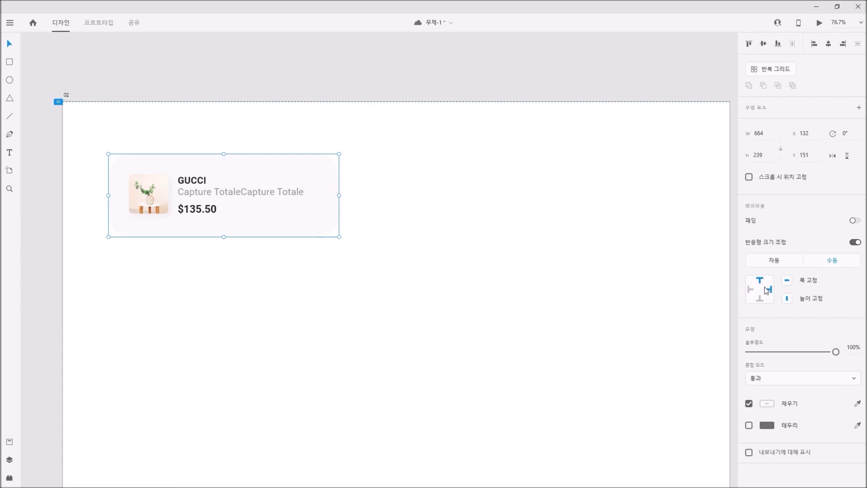
{"action": "left_click", "coordinate": [367, 281]}
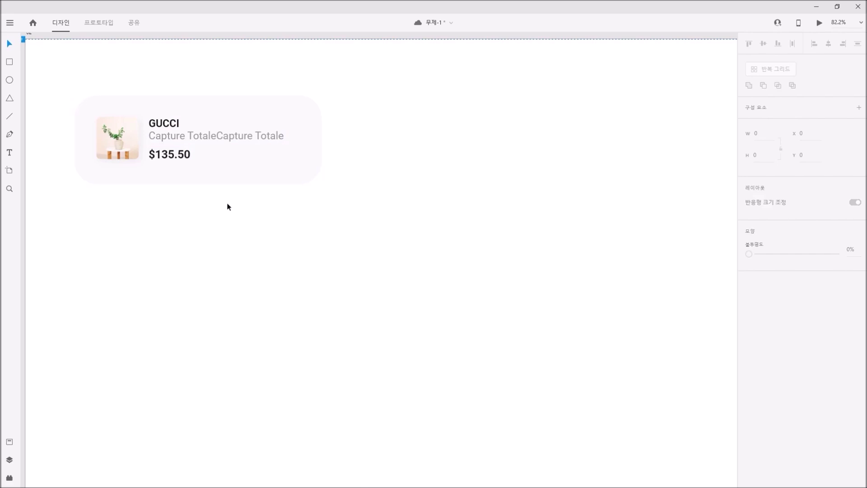
Fill the card's background rectangle with red, try its opacity slider, and leave the opacity at 100%.
{"action": "left_click", "coordinate": [255, 184]}
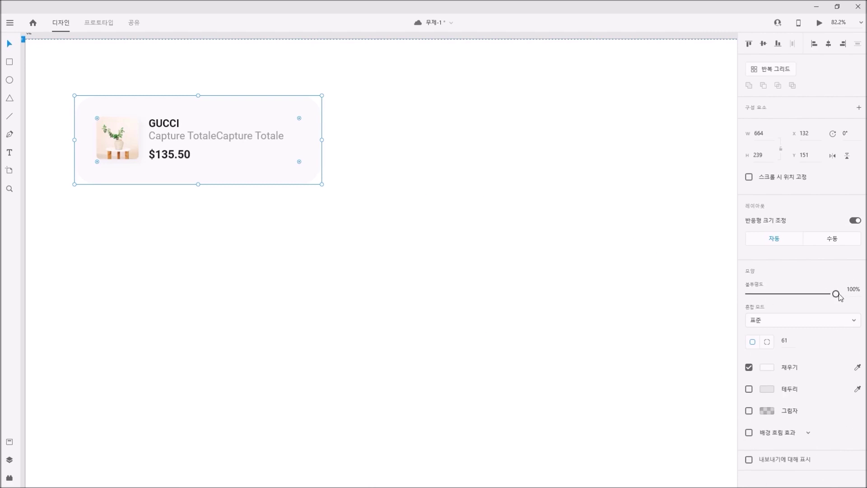
{"action": "mouse_move", "coordinate": [836, 294]}
{"action": "left_mouse_down"}
{"action": "mouse_move", "coordinate": [765, 295]}
{"action": "mouse_move", "coordinate": [836, 294]}
{"action": "left_mouse_up"}
{"action": "left_click", "coordinate": [767, 367]}
{"action": "left_click_drag", "start_coordinate": [677, 352], "coordinate": [776, 288]}
{"action": "mouse_move", "coordinate": [837, 294]}
{"action": "left_mouse_down"}
{"action": "mouse_move", "coordinate": [761, 294]}
{"action": "mouse_move", "coordinate": [833, 304]}
{"action": "mouse_move", "coordinate": [752, 304]}
{"action": "mouse_move", "coordinate": [844, 302]}
{"action": "left_mouse_up"}
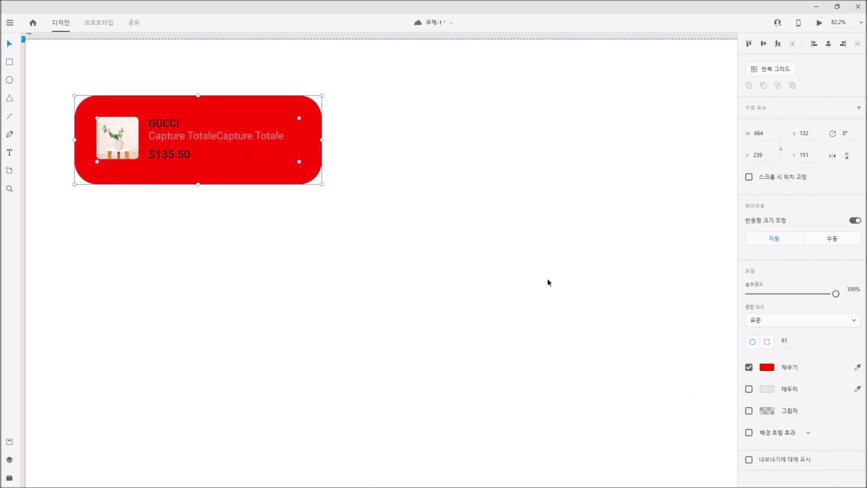
Select the image on the card and set its blend mode to Darken (어둡게).
{"action": "key", "text": "Tab"}
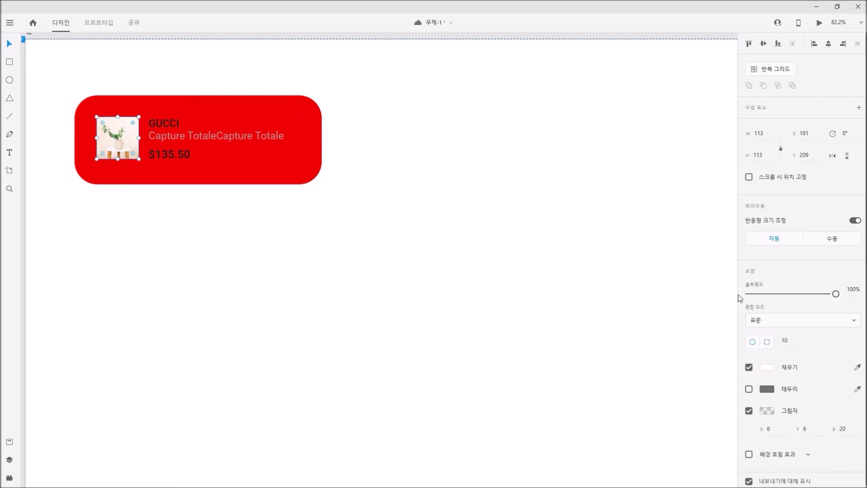
{"action": "left_click", "coordinate": [774, 323]}
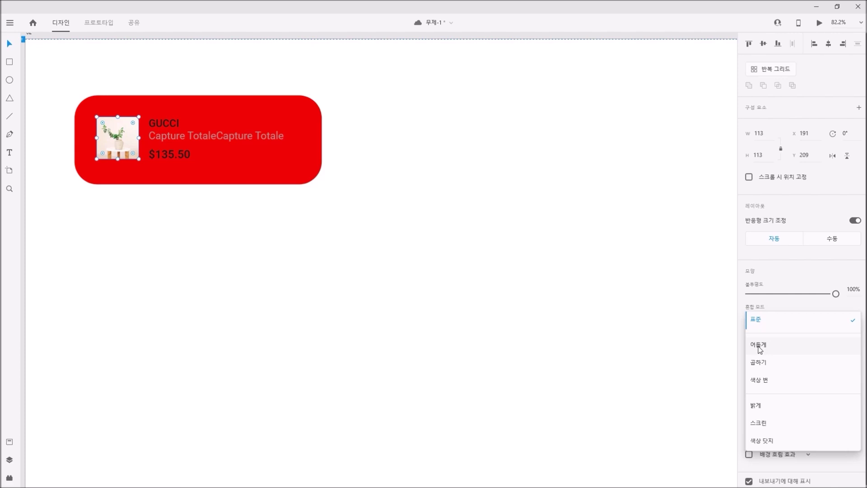
{"action": "left_click", "coordinate": [759, 347]}
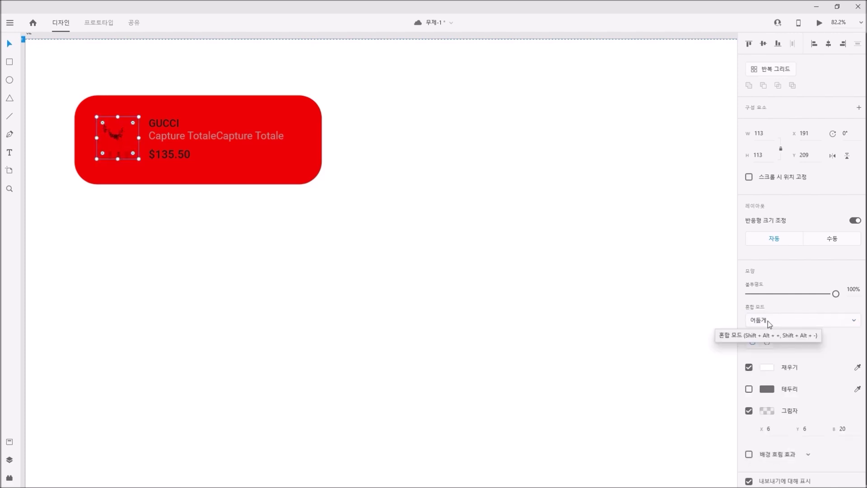
Step the card image's blend mode forward through Lighten, Soft Light and Saturation to Luminosity (광도).
{"action": "key", "text": "shift+alt+equal"}
{"action": "key", "text": "shift+alt+equal"}
{"action": "key", "text": "shift+alt+equal"}
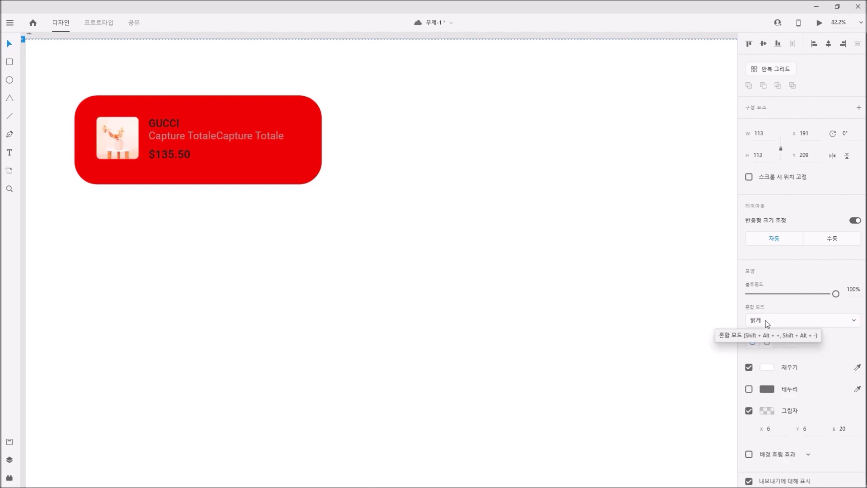
{"action": "key", "text": "shift+alt+equal"}
{"action": "key", "text": "shift+alt+equal"}
{"action": "key", "text": "shift+alt+equal"}
{"action": "key", "text": "shift+alt+equal"}
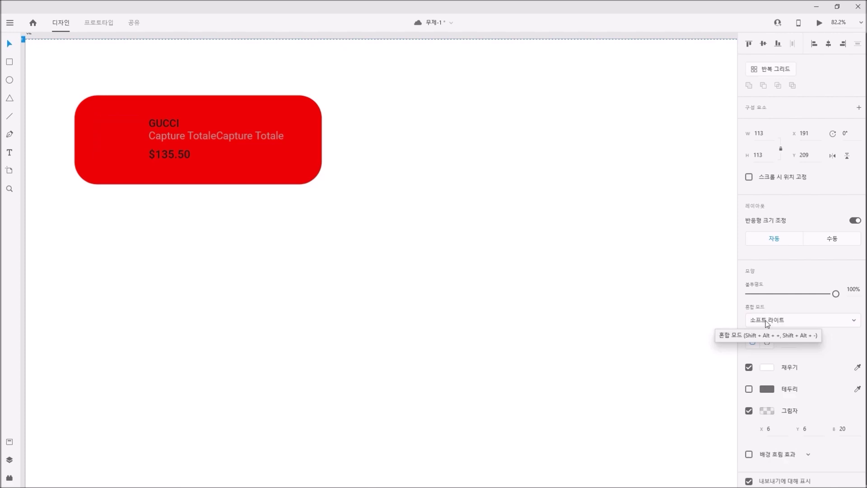
{"action": "key", "text": "shift+alt+equal"}
{"action": "key", "text": "shift+alt+equal"}
{"action": "key", "text": "shift+alt+equal"}
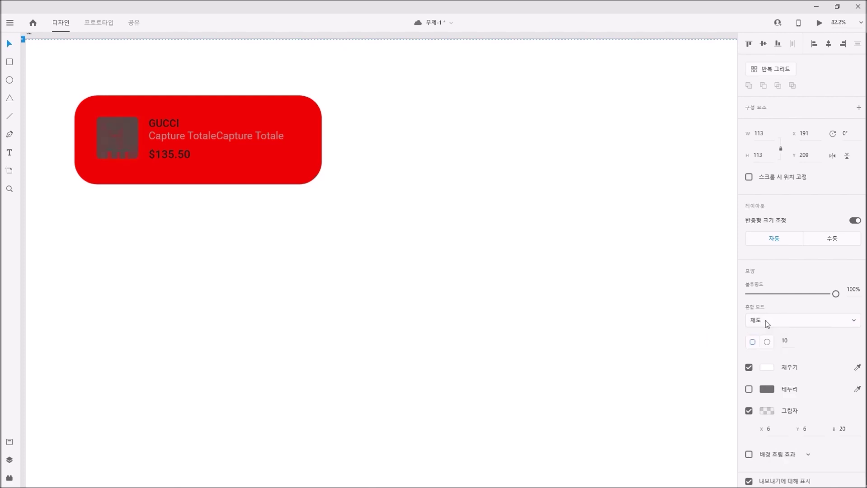
{"action": "key", "text": "shift+alt+equal"}
{"action": "key", "text": "shift+alt+equal"}
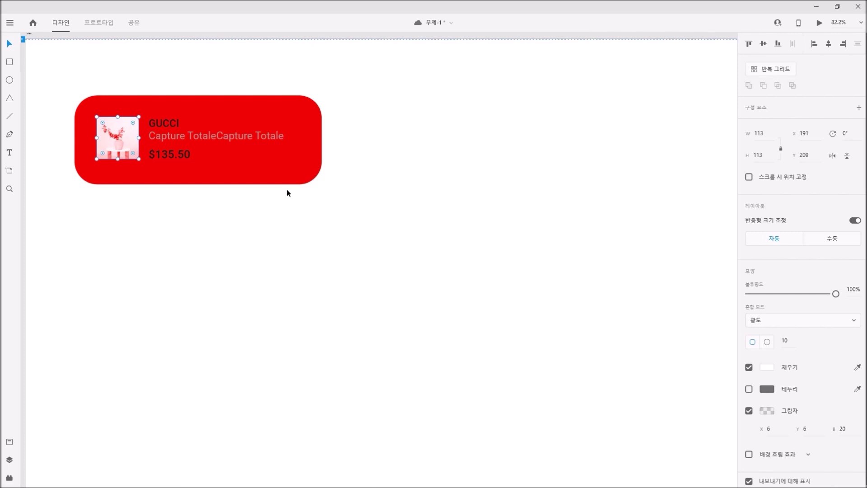
Step the card image's blend mode back to Normal (표준) and deselect the image.
{"action": "key", "text": "shift+alt+minus"}
{"action": "key", "text": "shift+alt+minus"}
{"action": "key", "text": "shift+alt+minus"}
{"action": "key", "text": "shift+alt+minus"}
{"action": "key", "text": "shift+alt+minus"}
{"action": "key", "text": "shift+alt+minus"}
{"action": "key", "text": "shift+alt+minus"}
{"action": "key", "text": "shift+alt+minus"}
{"action": "key", "text": "shift+alt+minus"}
{"action": "key", "text": "shift+alt+minus"}
{"action": "key", "text": "shift+alt+minus"}
{"action": "key", "text": "shift+alt+minus"}
{"action": "key", "text": "shift+alt+minus"}
{"action": "key", "text": "shift+alt+minus"}
{"action": "key", "text": "shift+alt+minus"}
{"action": "left_click", "coordinate": [258, 230]}
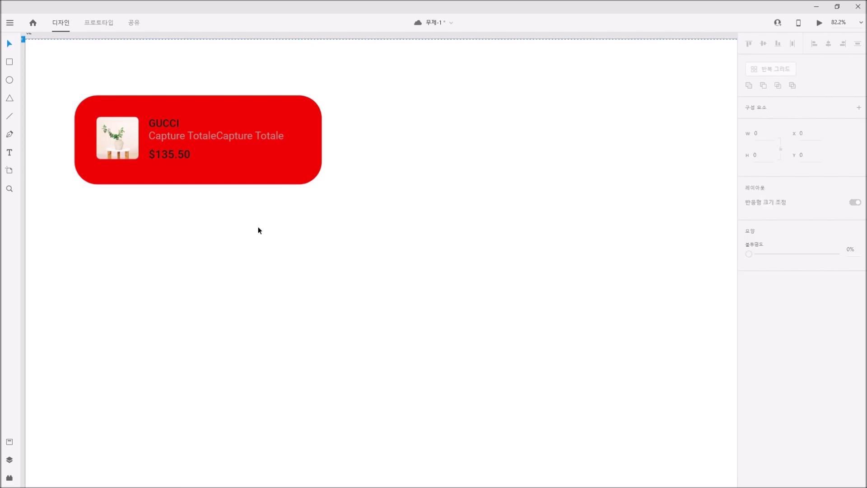
Adjust the corner rounding of the card's background freehand on the canvas, first reducing the radius to about 38.
{"action": "left_click", "coordinate": [272, 174]}
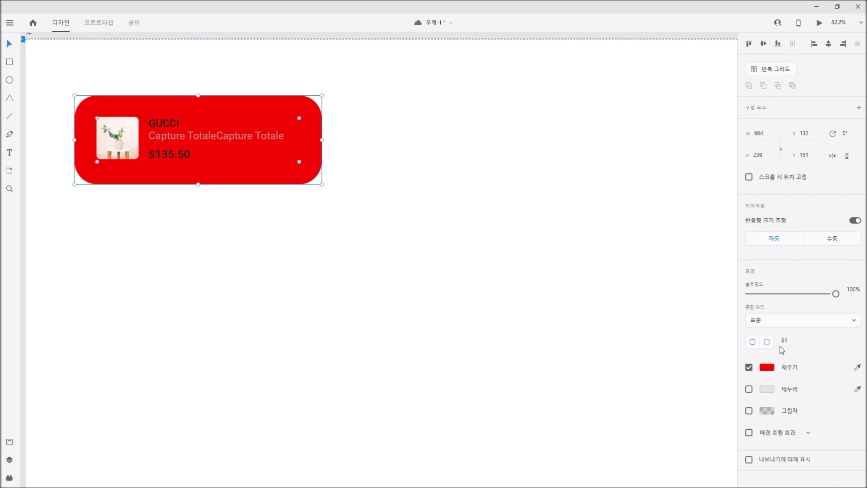
{"action": "mouse_move", "coordinate": [299, 160]}
{"action": "left_mouse_down"}
{"action": "mouse_move", "coordinate": [337, 205]}
{"action": "mouse_move", "coordinate": [267, 150]}
{"action": "mouse_move", "coordinate": [315, 196]}
{"action": "mouse_move", "coordinate": [263, 145]}
{"action": "mouse_move", "coordinate": [347, 215]}
{"action": "mouse_move", "coordinate": [287, 143]}
{"action": "mouse_move", "coordinate": [293, 159]}
{"action": "mouse_move", "coordinate": [285, 157]}
{"action": "mouse_move", "coordinate": [311, 189]}
{"action": "mouse_move", "coordinate": [283, 157]}
{"action": "mouse_move", "coordinate": [308, 170]}
{"action": "left_mouse_up"}
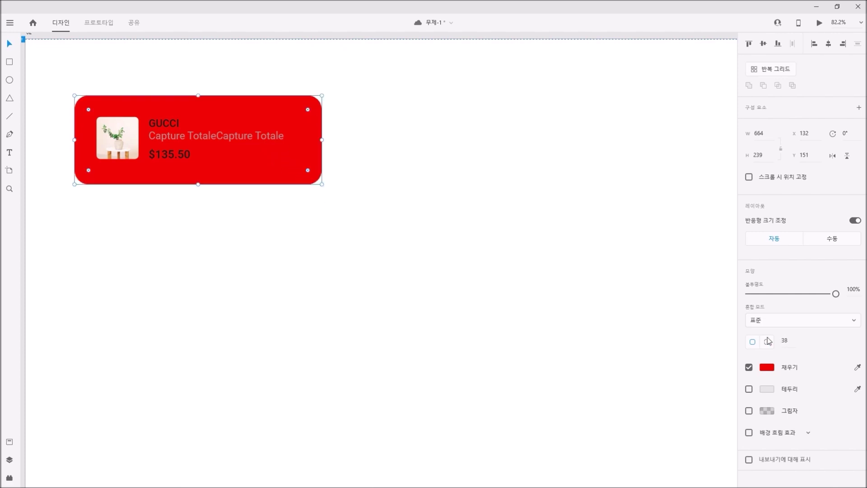
{"action": "left_click_drag", "start_coordinate": [304, 171], "coordinate": [352, 222]}
Set the card background's corner radius to 30, followed by 50.
{"action": "left_click", "coordinate": [785, 343]}
{"action": "type", "text": "30"}
{"action": "key", "text": "Return"}
{"action": "type", "text": "50"}
{"action": "key", "text": "Return"}
Give the card background separate corner radii: 0 for the top-left and bottom-right corners and 100 for the top-right.
{"action": "left_click", "coordinate": [766, 343]}
{"action": "left_click", "coordinate": [787, 341]}
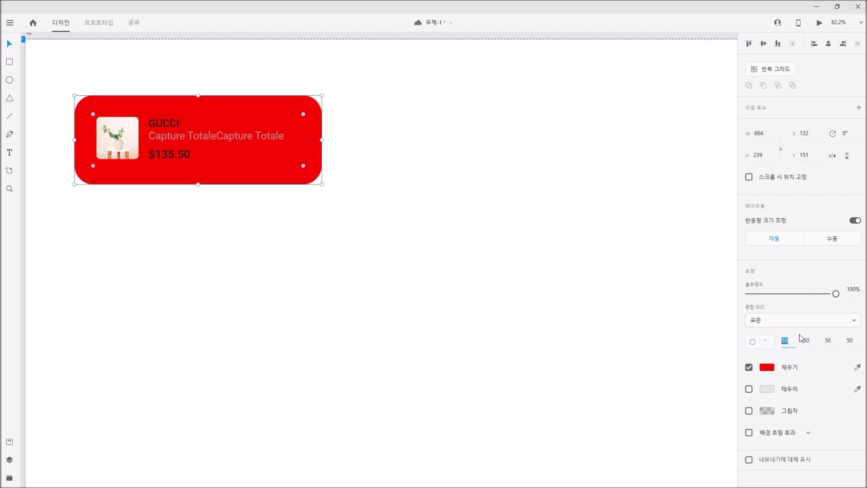
{"action": "type", "text": "0"}
{"action": "key", "text": "Return"}
{"action": "left_click", "coordinate": [827, 340]}
{"action": "type", "text": "0"}
{"action": "key", "text": "Return"}
{"action": "left_click", "coordinate": [807, 341]}
{"action": "type", "text": "100"}
{"action": "key", "text": "Return"}
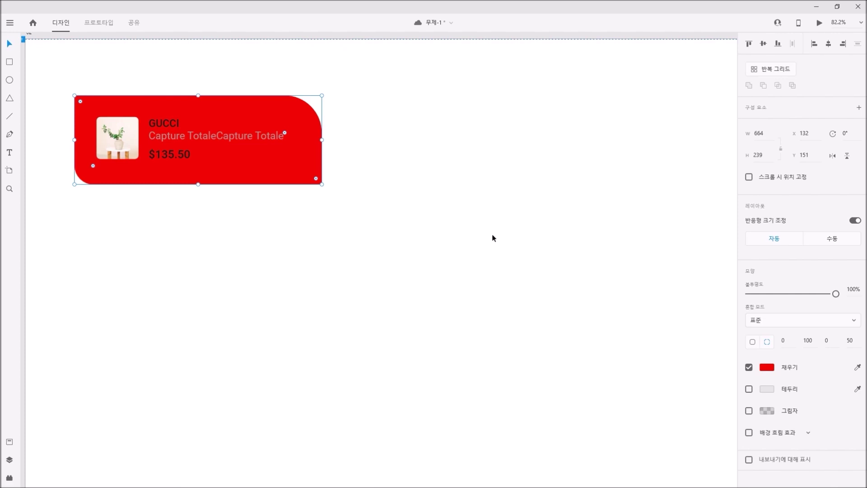
Undo the corner radius changes on the card's background.
{"action": "key", "text": "ctrl+z"}
{"action": "key", "text": "ctrl+z"}
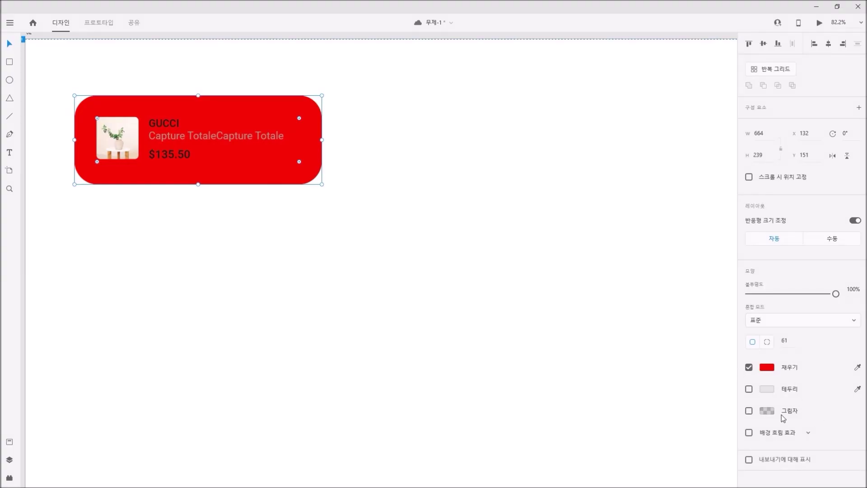
Change the card background's fill to violet, adjust the fill's transparency, and keep the object opacity at 100%.
{"action": "left_click", "coordinate": [766, 368]}
{"action": "left_click_drag", "start_coordinate": [668, 341], "coordinate": [674, 375]}
{"action": "left_click_drag", "start_coordinate": [719, 343], "coordinate": [720, 338]}
{"action": "mouse_move", "coordinate": [673, 373]}
{"action": "left_mouse_down"}
{"action": "mouse_move", "coordinate": [705, 317]}
{"action": "mouse_move", "coordinate": [644, 356]}
{"action": "mouse_move", "coordinate": [640, 325]}
{"action": "mouse_move", "coordinate": [675, 348]}
{"action": "mouse_move", "coordinate": [674, 367]}
{"action": "left_mouse_up"}
{"action": "mouse_move", "coordinate": [681, 331]}
{"action": "left_mouse_down"}
{"action": "mouse_move", "coordinate": [690, 338]}
{"action": "mouse_move", "coordinate": [665, 331]}
{"action": "mouse_move", "coordinate": [685, 350]}
{"action": "mouse_move", "coordinate": [687, 325]}
{"action": "left_mouse_up"}
{"action": "mouse_move", "coordinate": [737, 318]}
{"action": "left_mouse_down"}
{"action": "mouse_move", "coordinate": [734, 388]}
{"action": "mouse_move", "coordinate": [735, 319]}
{"action": "mouse_move", "coordinate": [723, 381]}
{"action": "mouse_move", "coordinate": [736, 316]}
{"action": "left_mouse_up"}
{"action": "left_click", "coordinate": [837, 294]}
{"action": "mouse_move", "coordinate": [836, 295]}
{"action": "left_mouse_down"}
{"action": "mouse_move", "coordinate": [750, 295]}
{"action": "mouse_move", "coordinate": [836, 294]}
{"action": "left_mouse_up"}
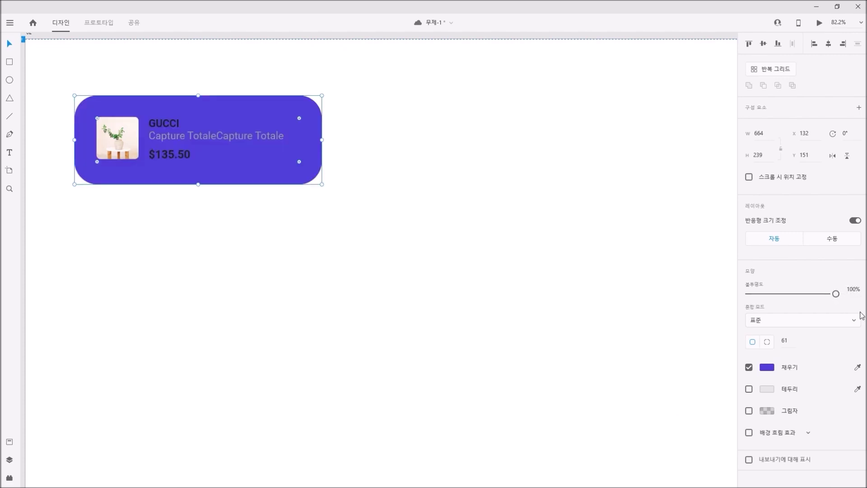
Fill the card background with #2000FF, #FF6F00 and #00FF3C in turn at 87% fill opacity, saving each colour as a swatch.
{"action": "left_click", "coordinate": [768, 367]}
{"action": "left_click_drag", "start_coordinate": [736, 316], "coordinate": [714, 299]}
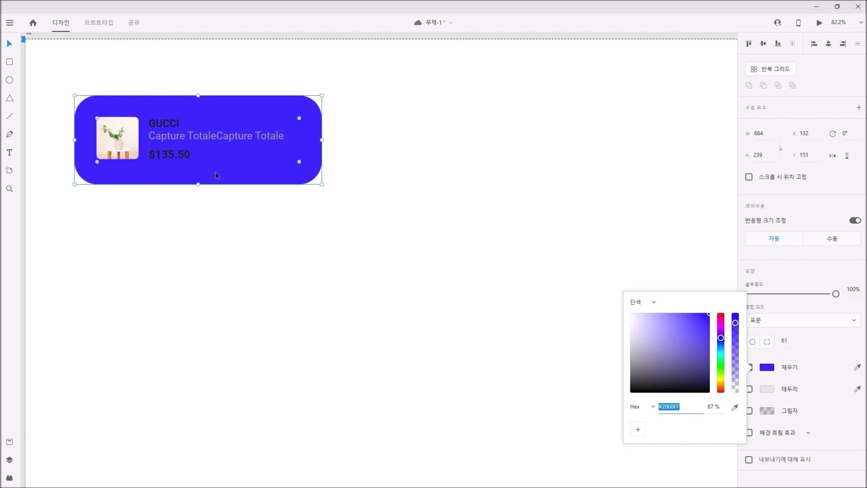
{"action": "left_click", "coordinate": [638, 429]}
{"action": "left_click", "coordinate": [722, 388]}
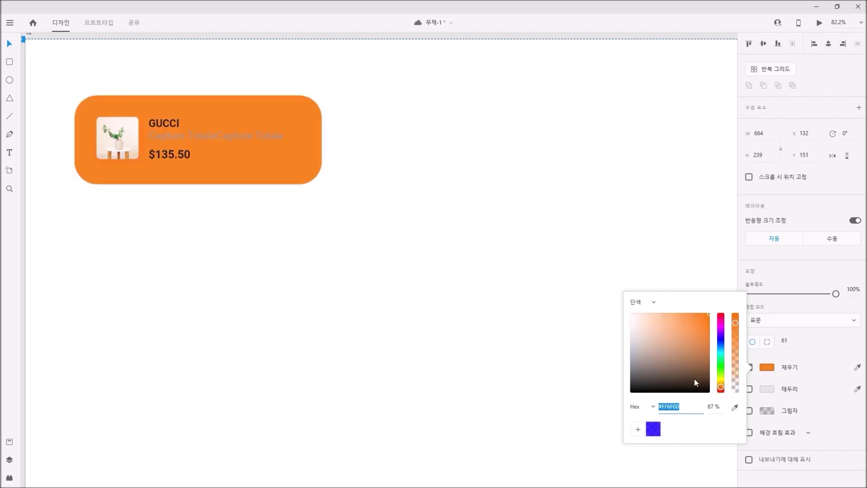
{"action": "left_click", "coordinate": [633, 430]}
{"action": "left_click", "coordinate": [721, 363]}
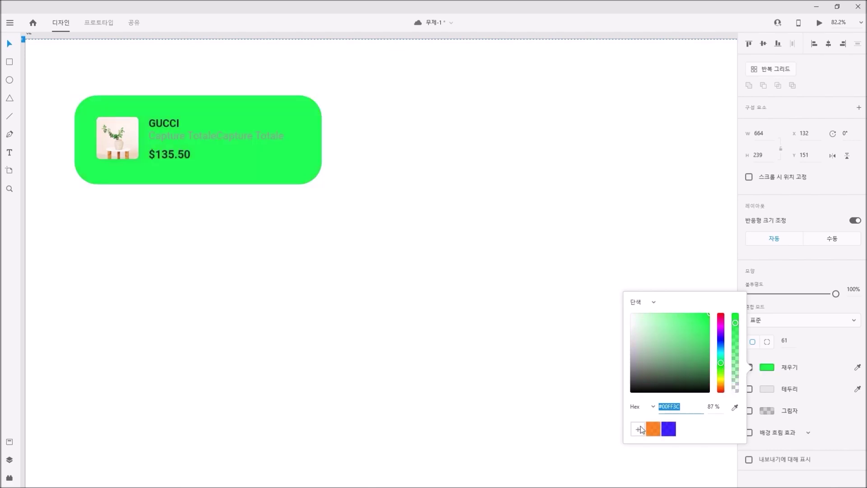
{"action": "left_click", "coordinate": [638, 429]}
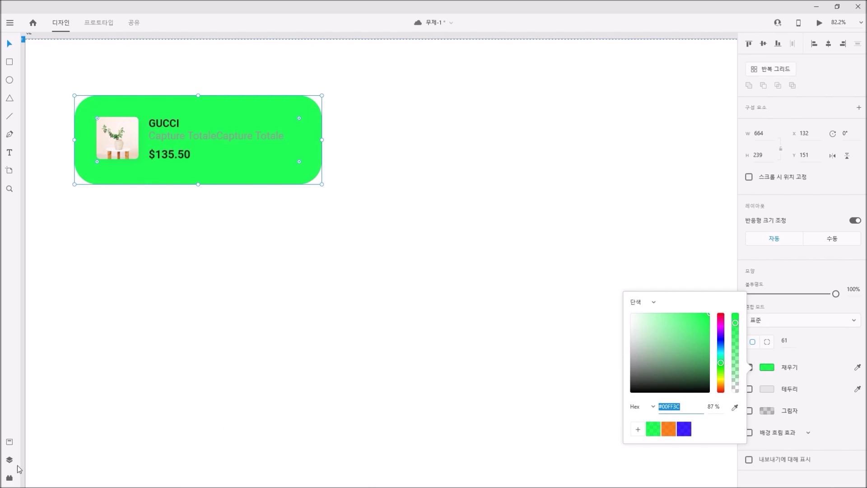
Check the colours listed in the document assets, and fill the card background with the saved orange swatch.
{"action": "left_click", "coordinate": [10, 442]}
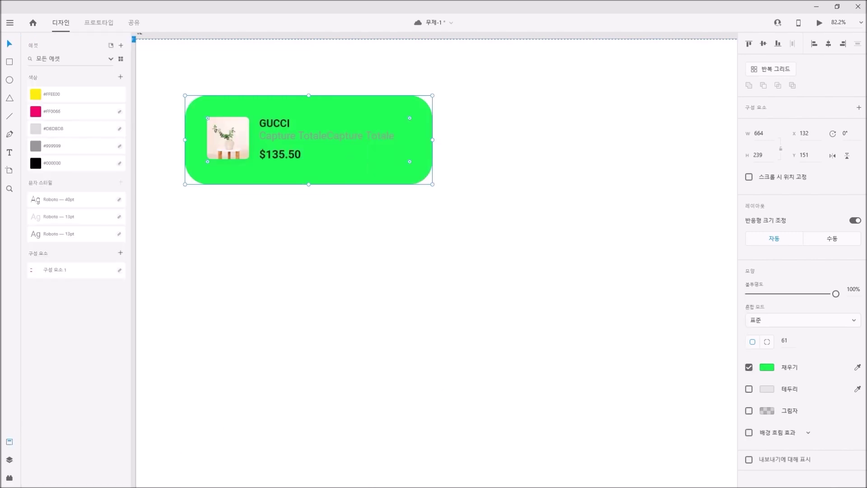
{"action": "left_click", "coordinate": [13, 447]}
{"action": "left_click", "coordinate": [768, 367]}
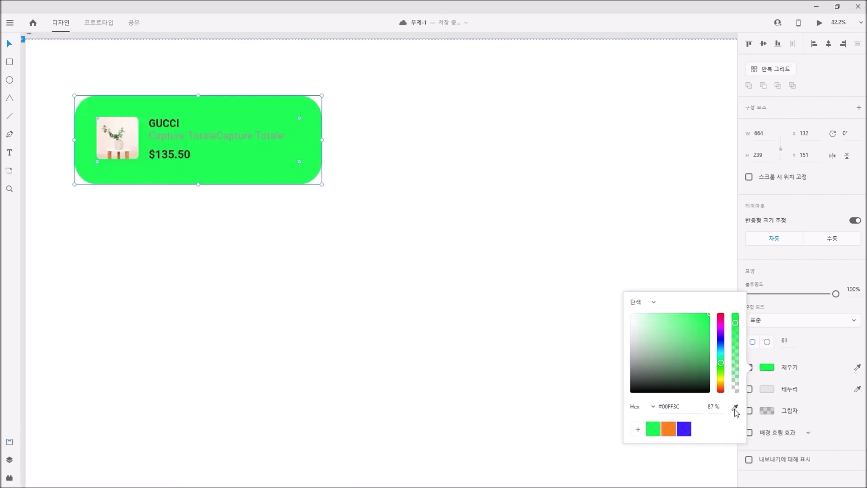
{"action": "left_click", "coordinate": [668, 429]}
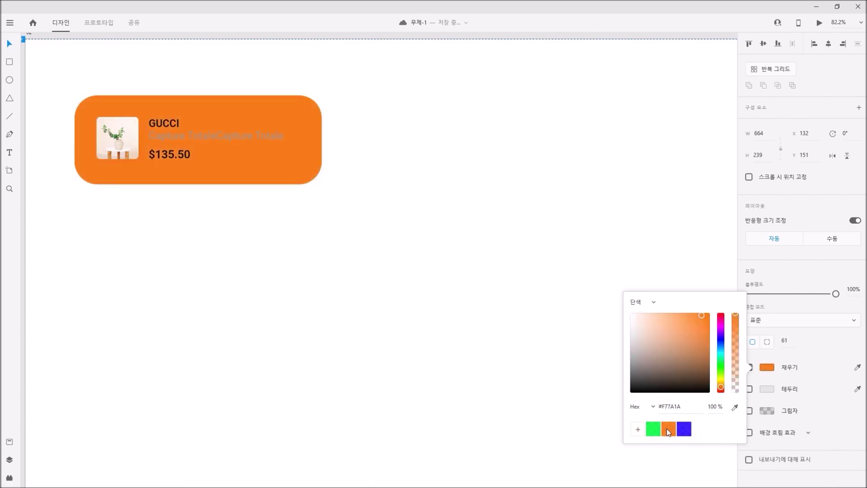
Sample white from the artboard and dark green #395D24 from the plant photo as the card background's fill, and try the eyedropper again.
{"action": "left_click", "coordinate": [735, 407]}
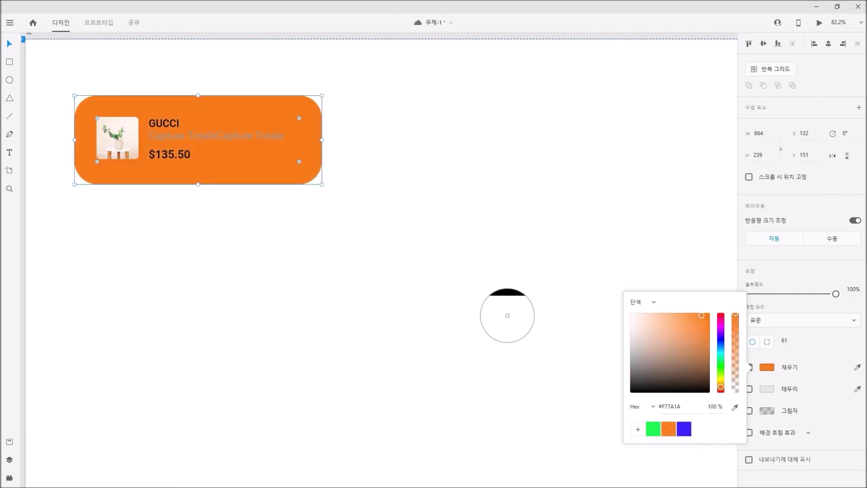
{"action": "left_click", "coordinate": [491, 270]}
{"action": "left_click", "coordinate": [735, 407]}
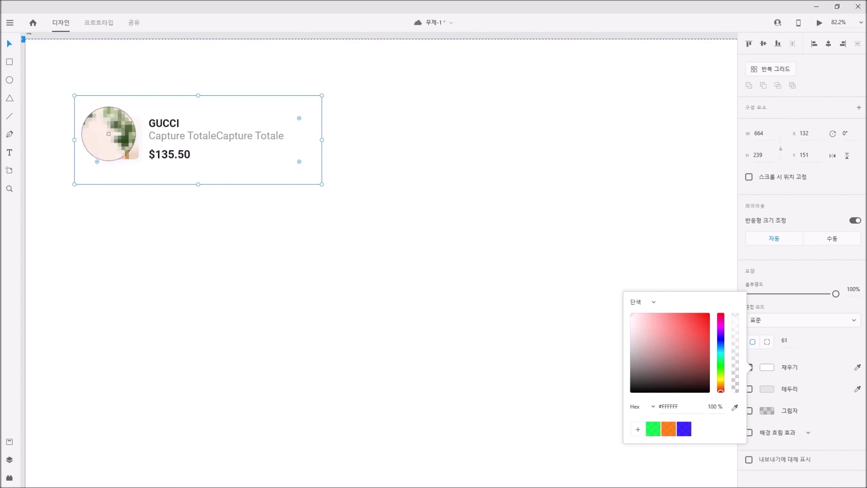
{"action": "left_click", "coordinate": [111, 135]}
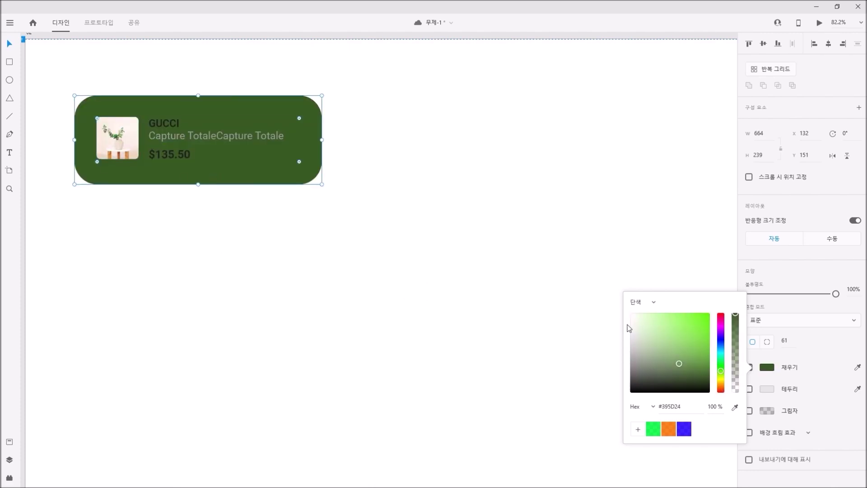
{"action": "left_click", "coordinate": [787, 378]}
{"action": "left_click", "coordinate": [857, 367]}
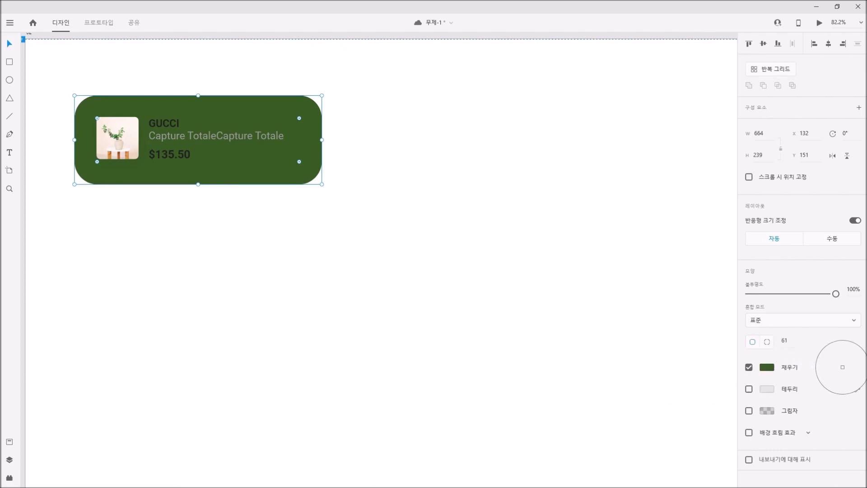
{"action": "left_click", "coordinate": [766, 368]}
Set the dark green fill's opacity to 50%, then return it to 100%.
{"action": "left_click", "coordinate": [767, 368]}
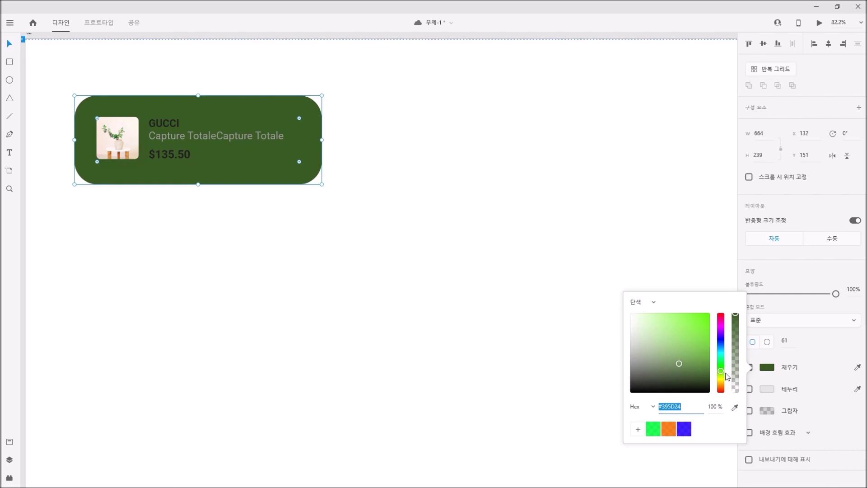
{"action": "key", "text": "Tab"}
{"action": "type", "text": "50"}
{"action": "key", "text": "Return"}
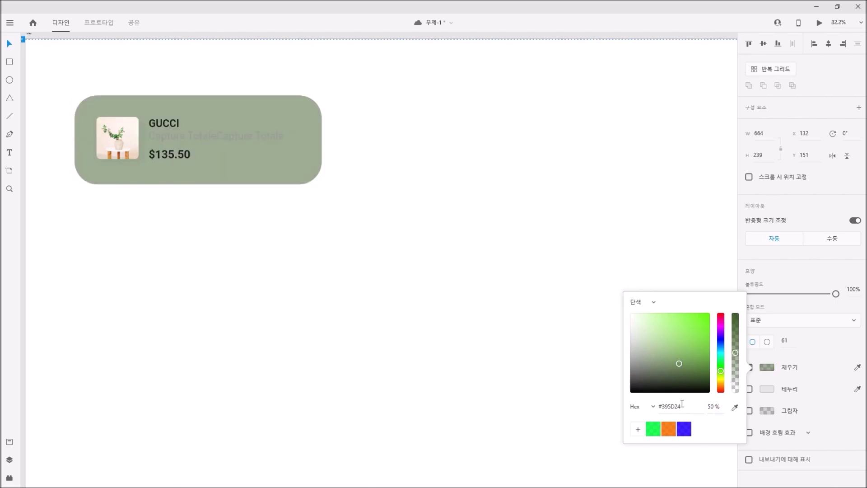
{"action": "double_click", "coordinate": [712, 406]}
{"action": "type", "text": "100"}
{"action": "key", "text": "Return"}
Lower the card background's fill opacity to 50% and further to 20%.
{"action": "double_click", "coordinate": [718, 408]}
{"action": "type", "text": "50"}
{"action": "key", "text": "Return"}
{"action": "type", "text": "20"}
{"action": "left_click_drag", "start_coordinate": [721, 409], "coordinate": [706, 322]}
{"action": "key", "text": "Return"}
Change the card background's fill to bright blue and set the fill opacity to 100%.
{"action": "left_click_drag", "start_coordinate": [719, 362], "coordinate": [723, 285]}
{"action": "left_click_drag", "start_coordinate": [718, 409], "coordinate": [651, 412]}
{"action": "type", "text": "100"}
{"action": "key", "text": "Return"}
{"action": "left_click", "coordinate": [561, 370]}
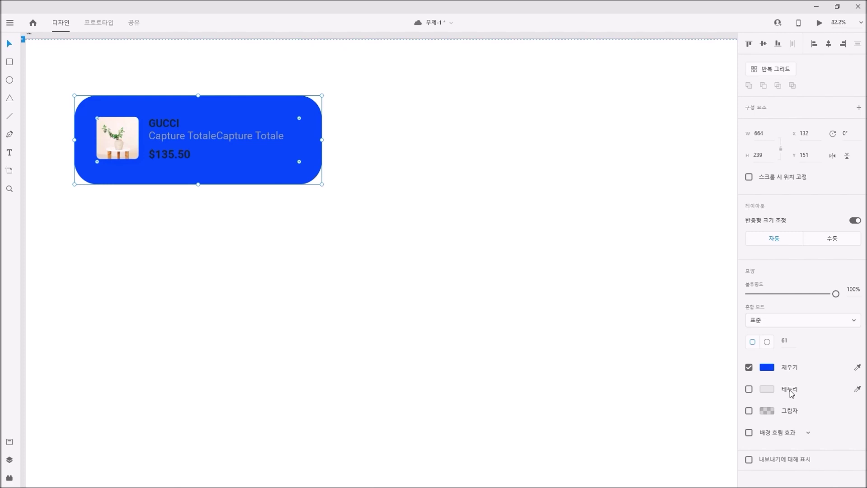
Add a border to the blue card background and set its size to 20.
{"action": "left_click", "coordinate": [749, 389]}
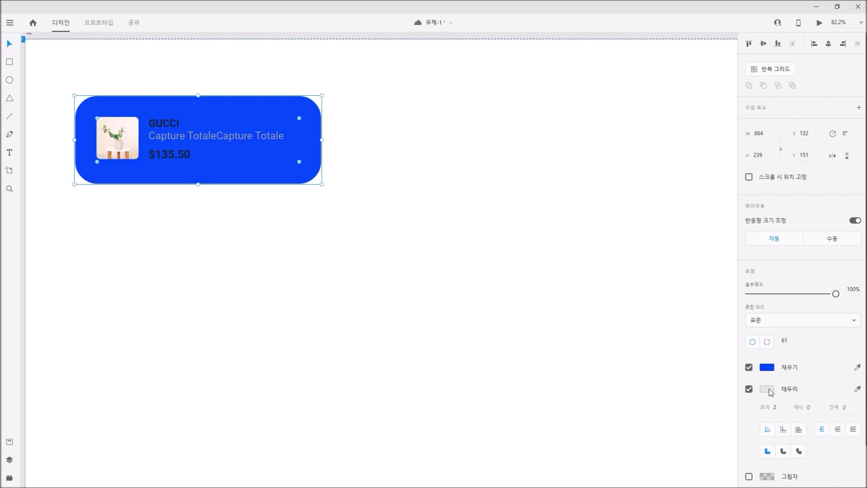
{"action": "left_click", "coordinate": [775, 407]}
{"action": "type", "text": "20"}
{"action": "key", "text": "Return"}
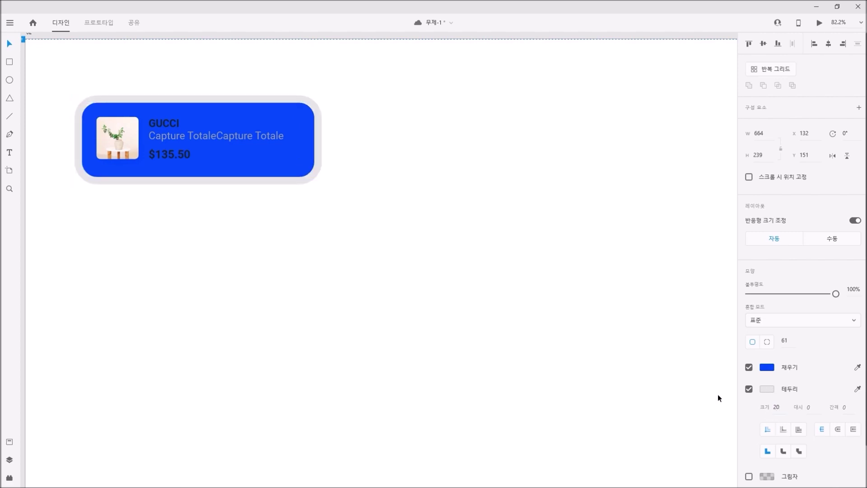
{"action": "left_click", "coordinate": [341, 147]}
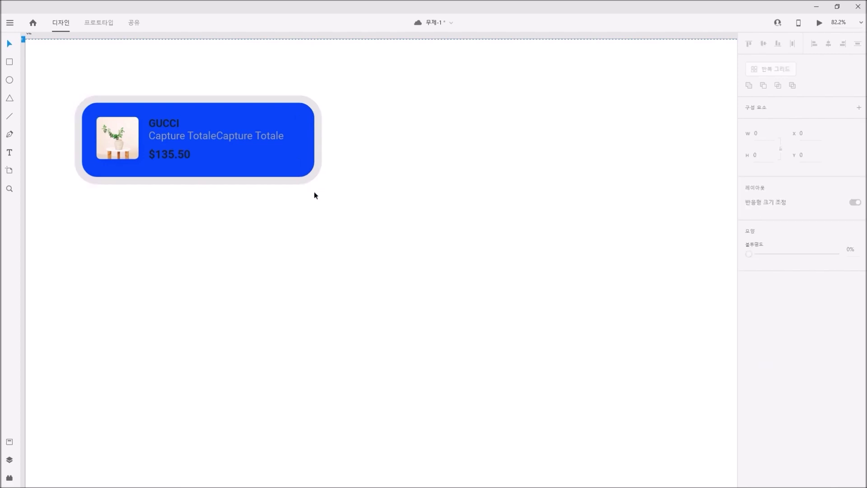
Set the card background's border alignment to outer stroke, then to center stroke.
{"action": "left_click", "coordinate": [241, 157]}
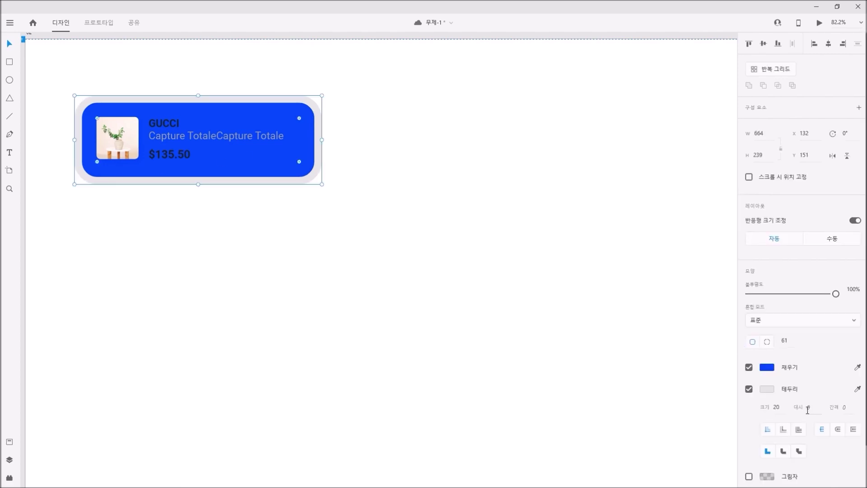
{"action": "left_click", "coordinate": [784, 430]}
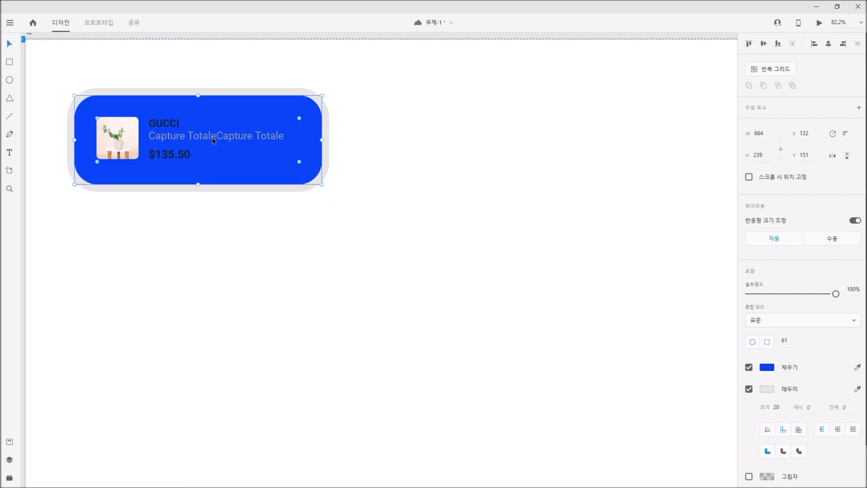
{"action": "key", "text": "ctrl+3"}
{"action": "left_click_drag", "start_coordinate": [644, 279], "coordinate": [523, 272]}
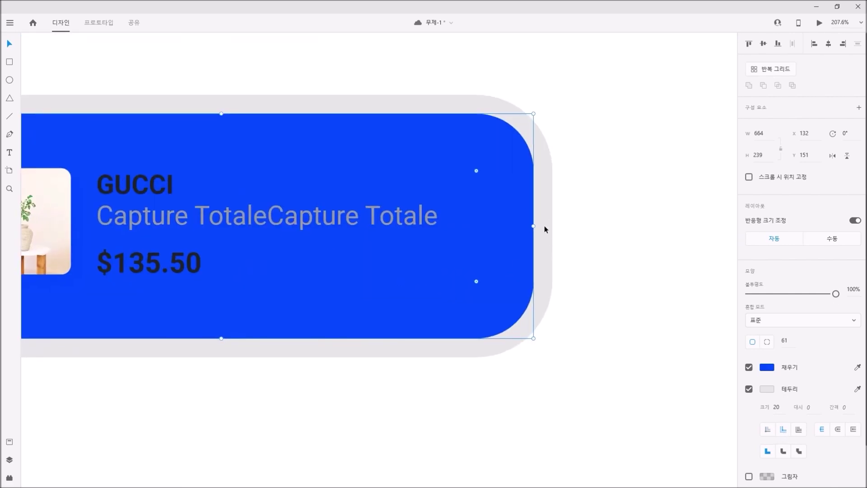
{"action": "left_click", "coordinate": [798, 429]}
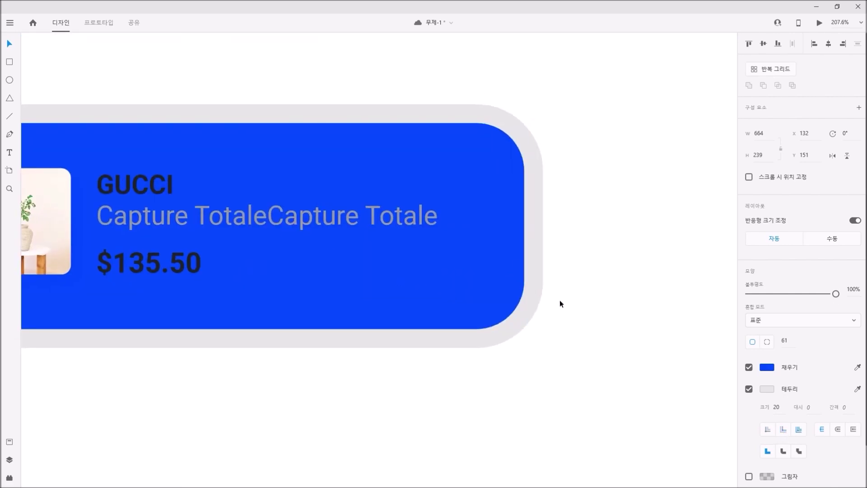
{"action": "left_click_drag", "start_coordinate": [452, 143], "coordinate": [590, 294]}
{"action": "left_click_drag", "start_coordinate": [501, 277], "coordinate": [536, 279]}
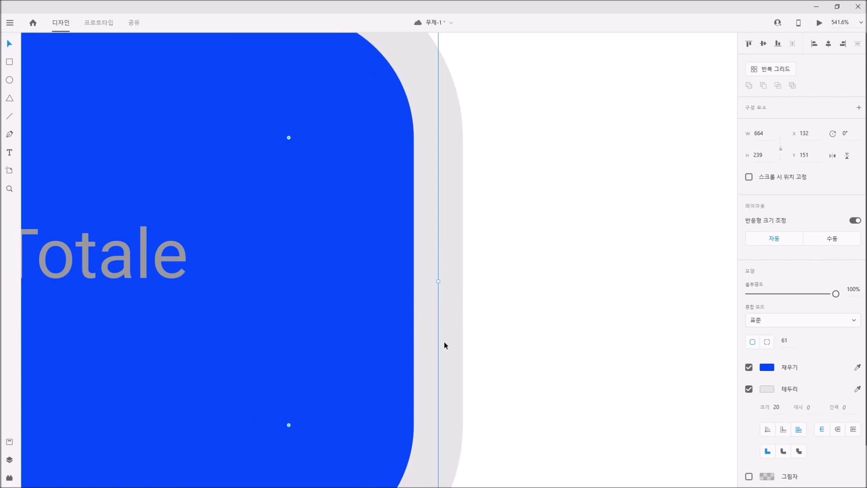
Compare outer and inner stroke alignment on the card's border, then return it to center stroke.
{"action": "left_click", "coordinate": [784, 433]}
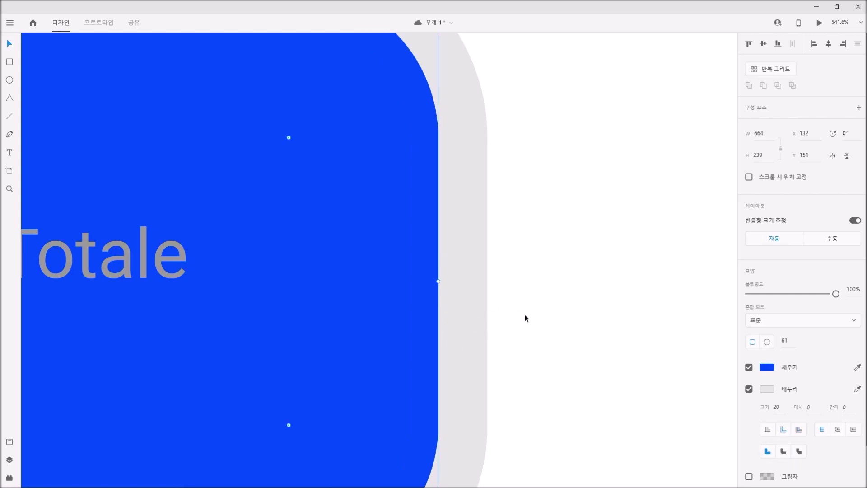
{"action": "left_click", "coordinate": [767, 430]}
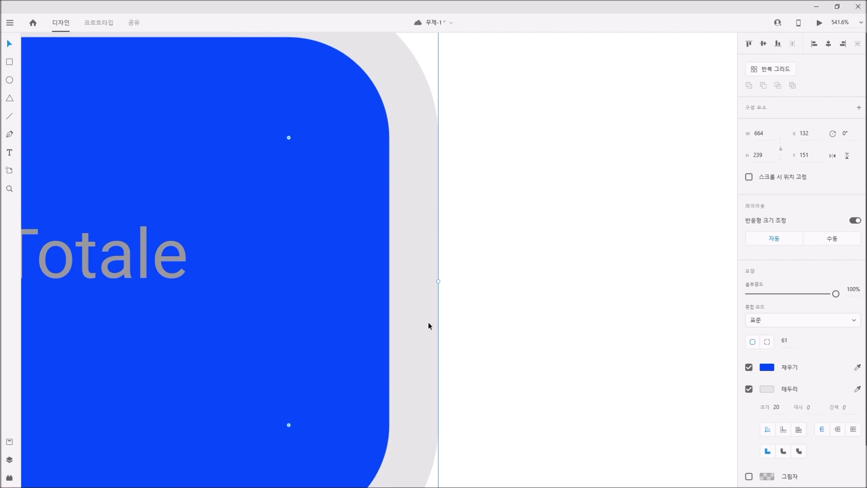
{"action": "left_click", "coordinate": [783, 431]}
{"action": "left_click", "coordinate": [771, 429]}
{"action": "left_click", "coordinate": [800, 431]}
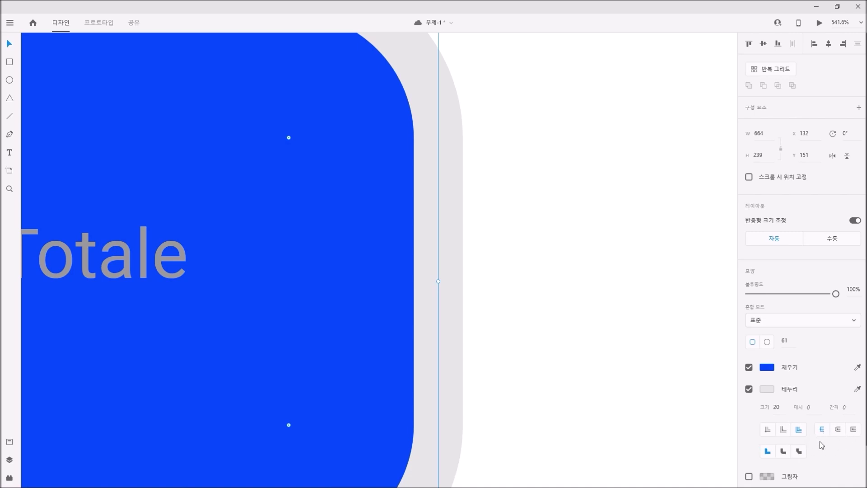
{"action": "left_click", "coordinate": [618, 406]}
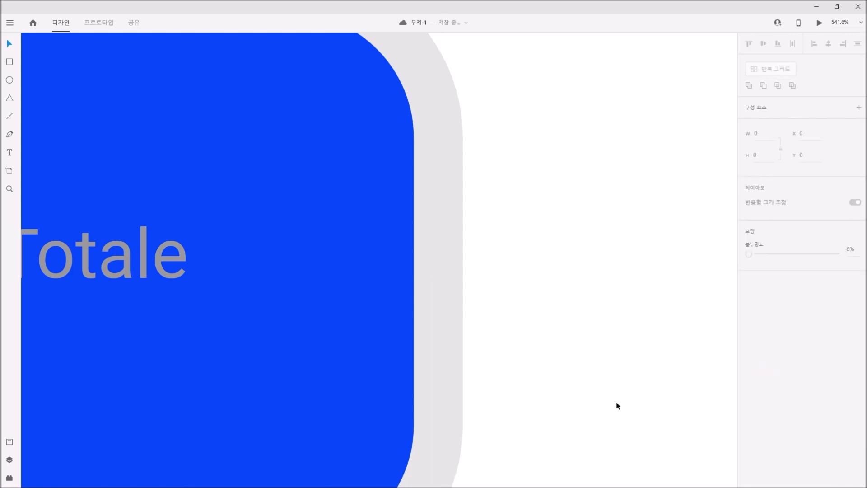
Draw a square about 223 by 223 on the empty artboard area beside the blue card.
{"action": "scroll", "coordinate": [512, 307], "scroll_direction": "down", "scroll_amount": 10}
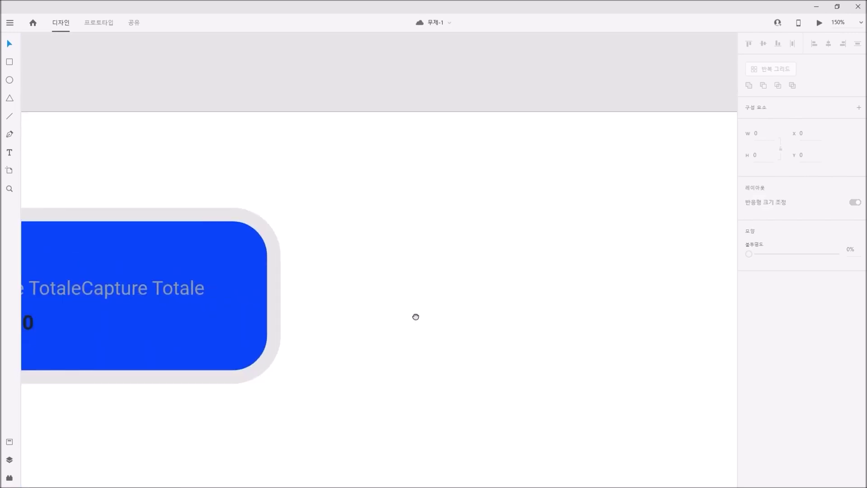
{"action": "left_click_drag", "start_coordinate": [416, 316], "coordinate": [349, 312]}
{"action": "key", "text": "r"}
{"action": "left_click_drag", "start_coordinate": [316, 217], "coordinate": [325, 226]}
{"action": "mouse_move", "coordinate": [343, 256]}
{"action": "left_mouse_down"}
{"action": "mouse_move", "coordinate": [453, 366]}
{"action": "mouse_move", "coordinate": [590, 391]}
{"action": "left_mouse_up"}
Set the new square's border size to 10.
{"action": "left_click", "coordinate": [782, 407]}
{"action": "type", "text": "2"}
{"action": "key", "text": "BackSpace"}
{"action": "type", "text": "10"}
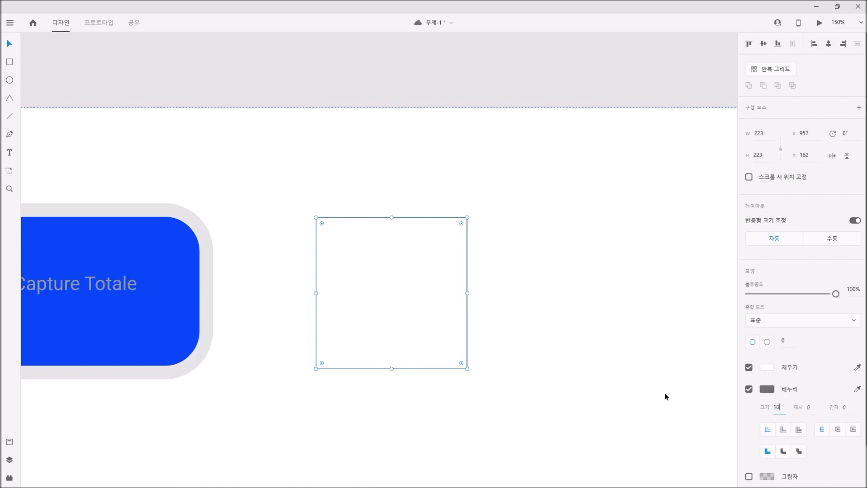
{"action": "key", "text": "Return"}
{"action": "left_click", "coordinate": [506, 336]}
Set the square's border to center stroke and change its corner join to round, then to bevel.
{"action": "left_click_drag", "start_coordinate": [316, 182], "coordinate": [527, 359]}
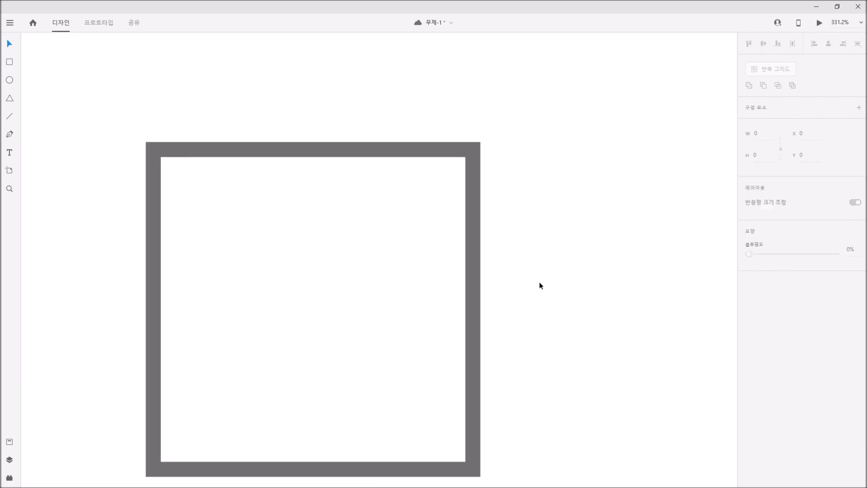
{"action": "left_click", "coordinate": [352, 302]}
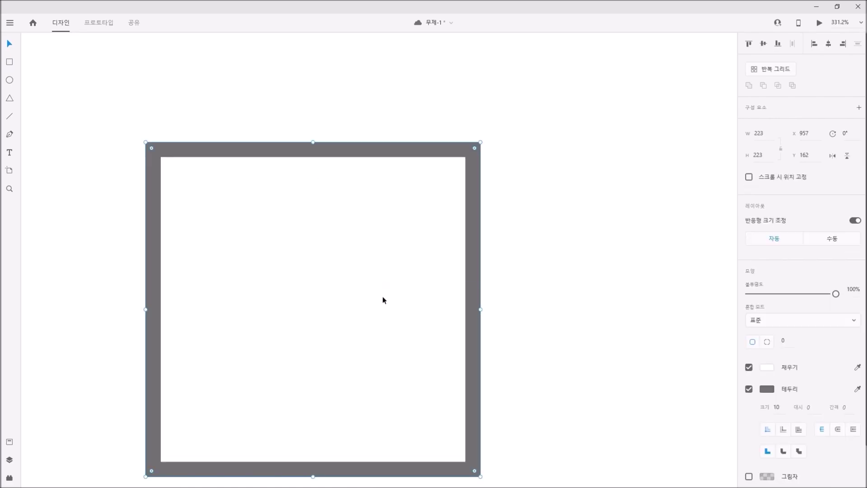
{"action": "left_click", "coordinate": [802, 434]}
{"action": "scroll", "coordinate": [539, 353], "scroll_direction": "down", "scroll_amount": 1}
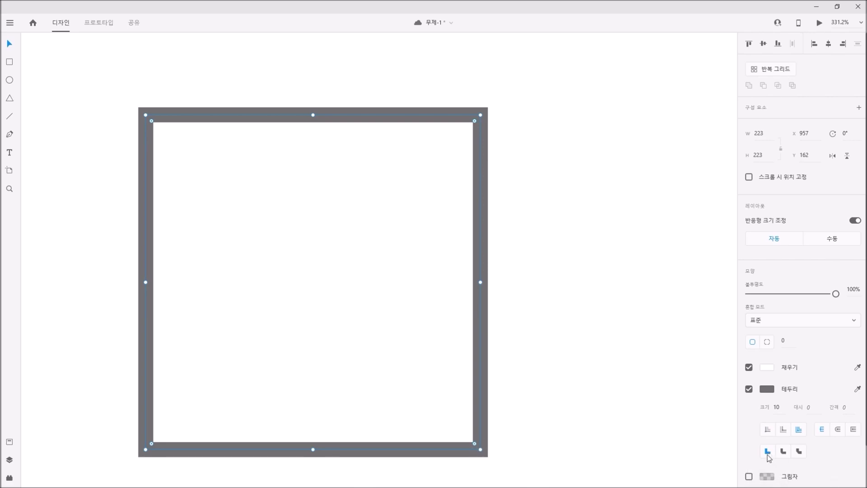
{"action": "left_click", "coordinate": [784, 450]}
{"action": "left_click", "coordinate": [799, 451]}
{"action": "left_click", "coordinate": [652, 381]}
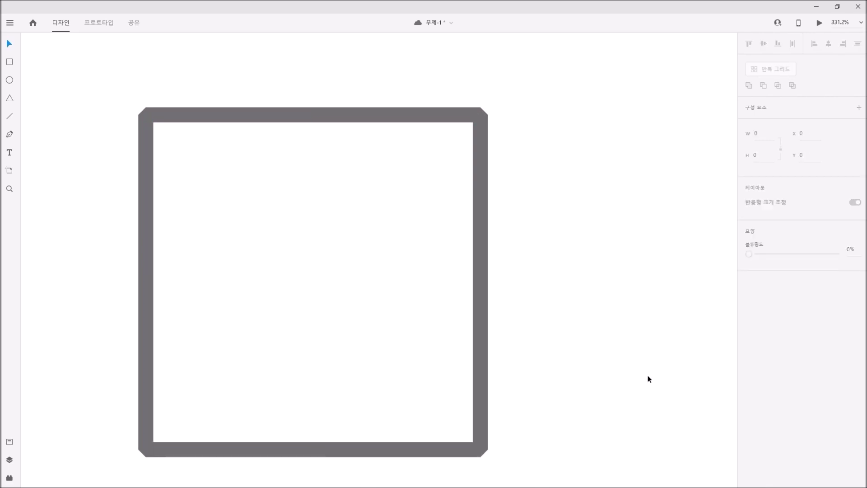
Draw a vertical line about 131 long with the Pen tool beside the square.
{"action": "left_click_drag", "start_coordinate": [638, 371], "coordinate": [573, 367]}
{"action": "left_click", "coordinate": [9, 135]}
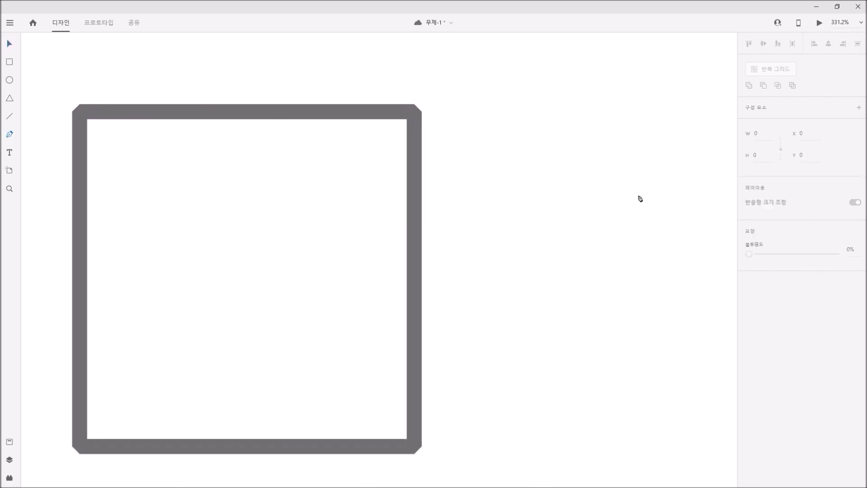
{"action": "left_click", "coordinate": [589, 151]}
{"action": "left_click", "coordinate": [589, 296]}
{"action": "left_click", "coordinate": [590, 349]}
{"action": "key", "text": "Escape"}
Set the vertical line's border size to 10.
{"action": "left_click_drag", "start_coordinate": [643, 251], "coordinate": [552, 337]}
{"action": "left_click_drag", "start_coordinate": [640, 344], "coordinate": [541, 342]}
{"action": "left_click", "coordinate": [780, 385]}
{"action": "type", "text": "0"}
{"action": "key", "text": "Return"}
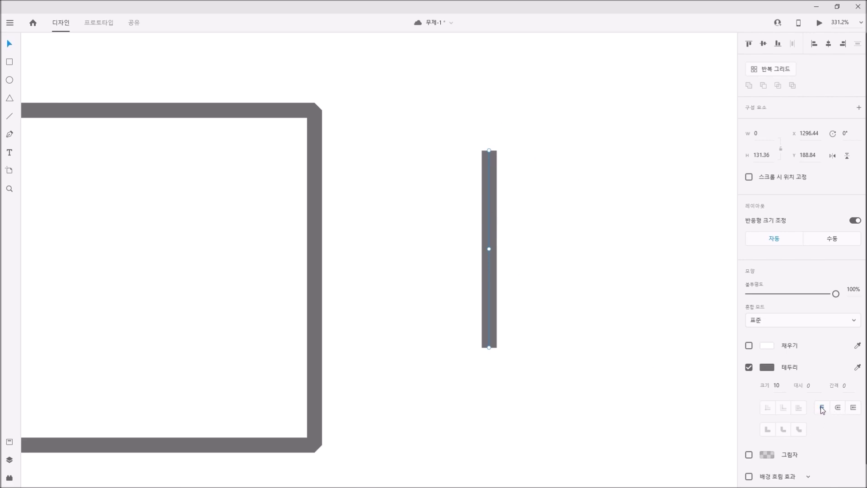
Try round and projecting caps on the vertical line, then compare the butt cap with the projecting cap.
{"action": "left_click", "coordinate": [838, 409]}
{"action": "left_click", "coordinate": [854, 409]}
{"action": "left_click", "coordinate": [557, 313]}
{"action": "left_click_drag", "start_coordinate": [496, 293], "coordinate": [534, 248]}
{"action": "left_click", "coordinate": [823, 408]}
{"action": "left_click", "coordinate": [854, 408]}
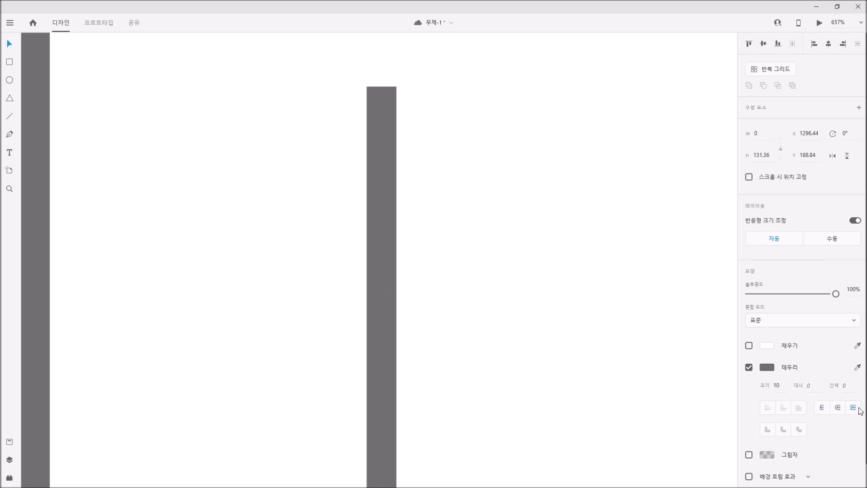
Alternate the line's ends between butt and projecting caps, try the round cap, and return to butt.
{"action": "left_click", "coordinate": [823, 409]}
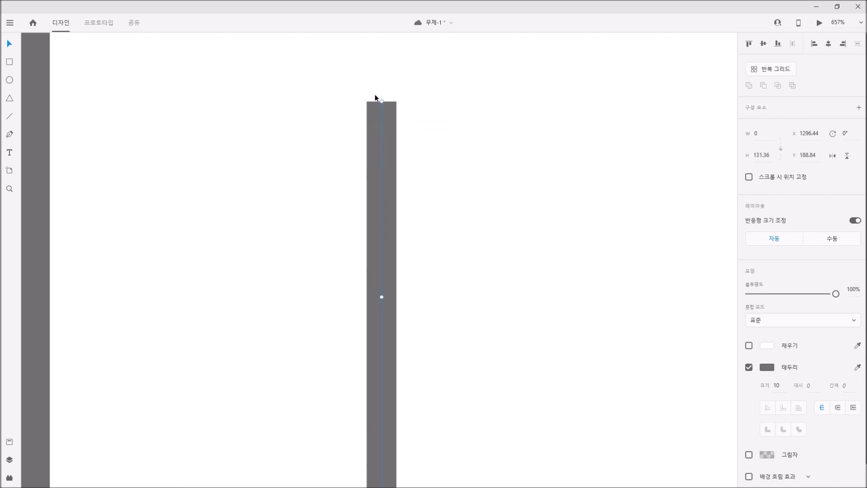
{"action": "left_click", "coordinate": [855, 409]}
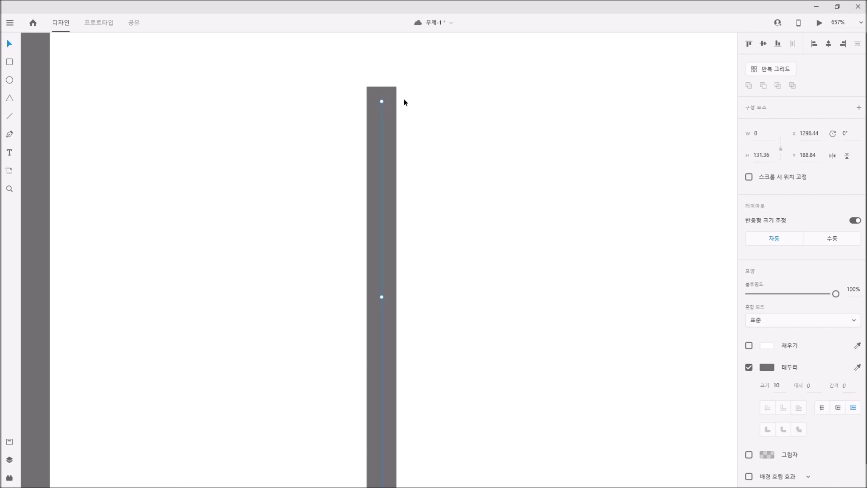
{"action": "left_click", "coordinate": [822, 408]}
{"action": "left_click", "coordinate": [838, 409]}
{"action": "left_click", "coordinate": [821, 410]}
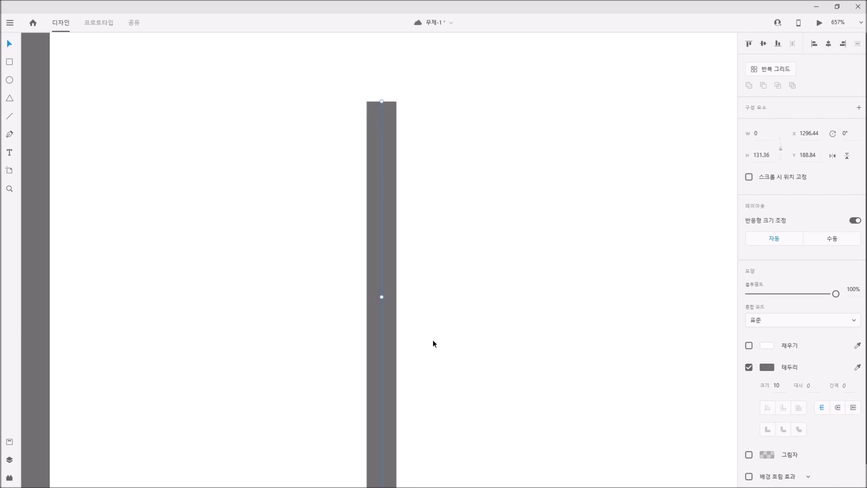
Make the square's border dashed with a dash value of 1.
{"action": "scroll", "coordinate": [356, 331], "scroll_direction": "down", "scroll_amount": 5}
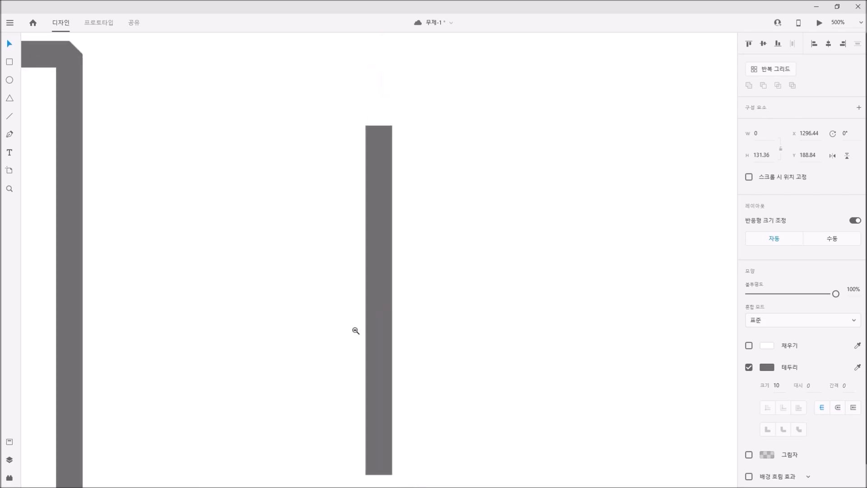
{"action": "left_click", "coordinate": [777, 407]}
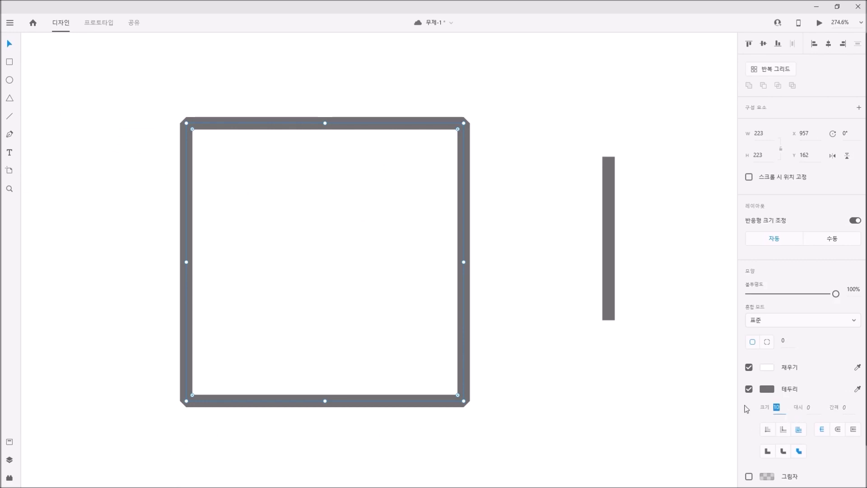
{"action": "left_click", "coordinate": [679, 409]}
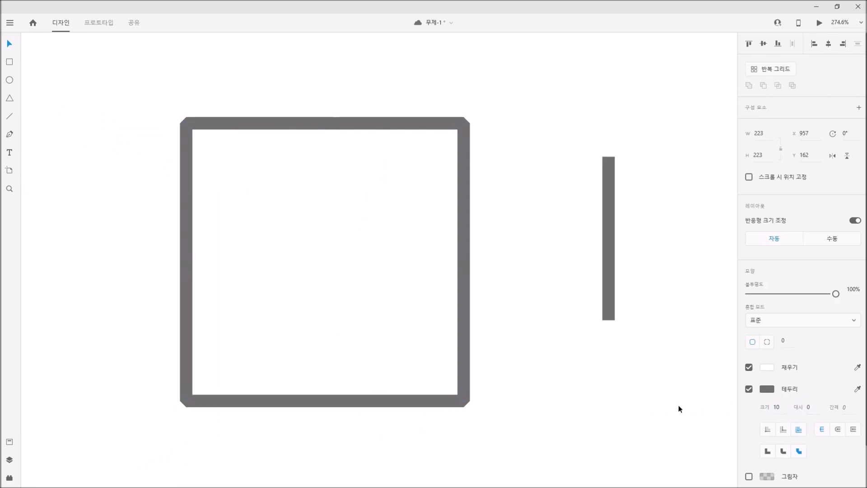
{"action": "left_click", "coordinate": [810, 406]}
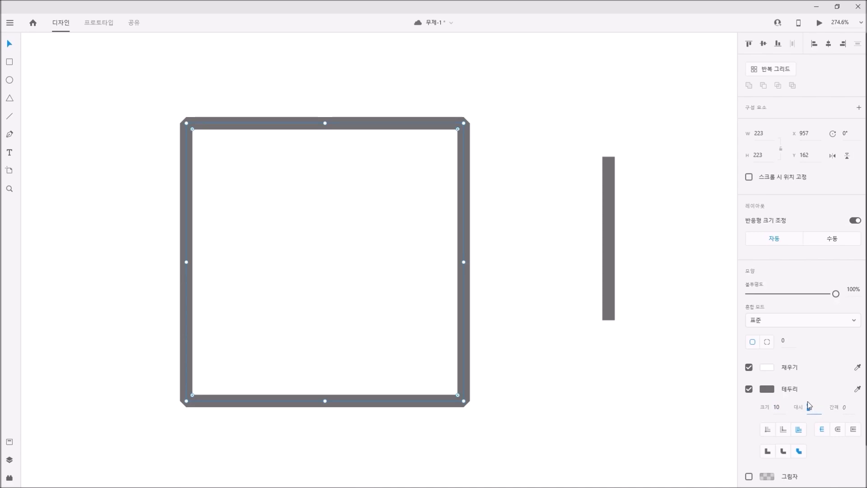
{"action": "type", "text": "1"}
{"action": "key", "text": "Return"}
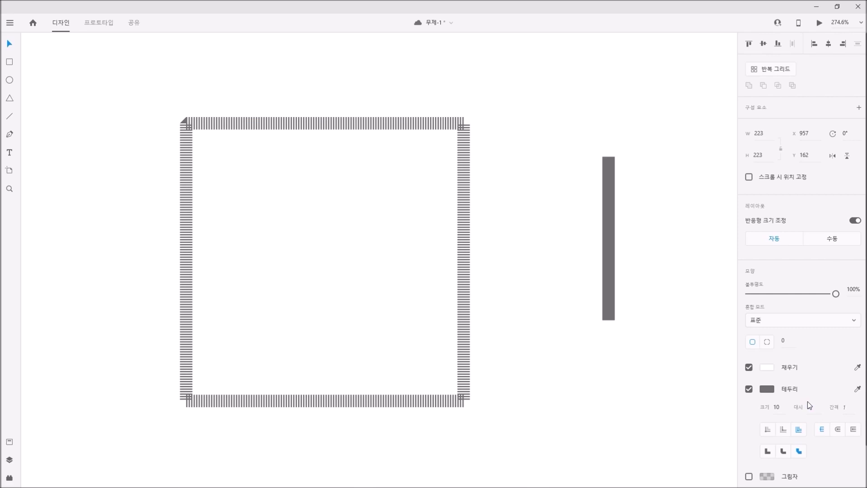
Increase the dash value of the square's border to 3, then to 4.
{"action": "left_click", "coordinate": [809, 406]}
{"action": "type", "text": "2"}
{"action": "key", "text": "BackSpace"}
{"action": "type", "text": "3"}
{"action": "key", "text": "Return"}
{"action": "left_click", "coordinate": [809, 407]}
{"action": "key", "text": "BackSpace"}
{"action": "type", "text": "4"}
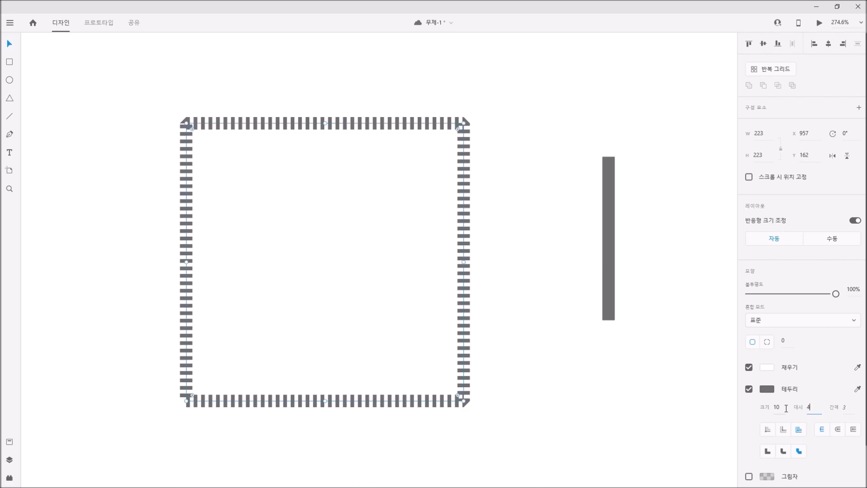
{"action": "key", "text": "Return"}
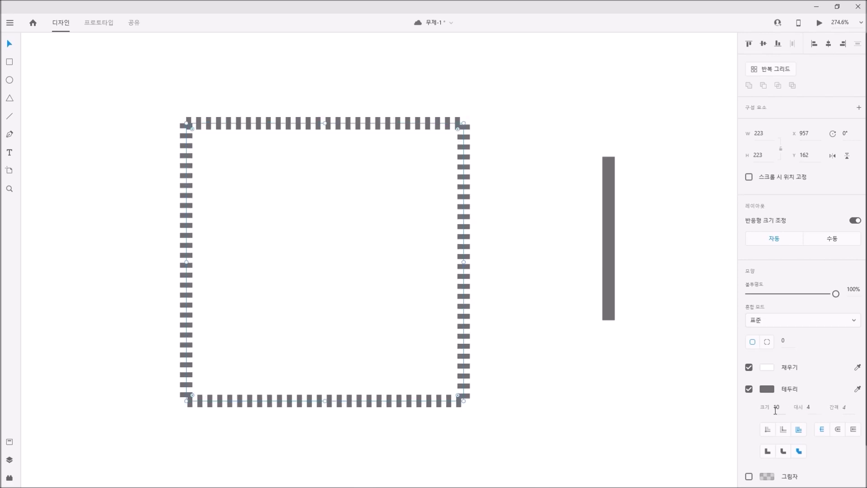
Reduce the size of the square's dashed border to 2, then to 1.
{"action": "left_click", "coordinate": [784, 409]}
{"action": "type", "text": "2"}
{"action": "key", "text": "Return"}
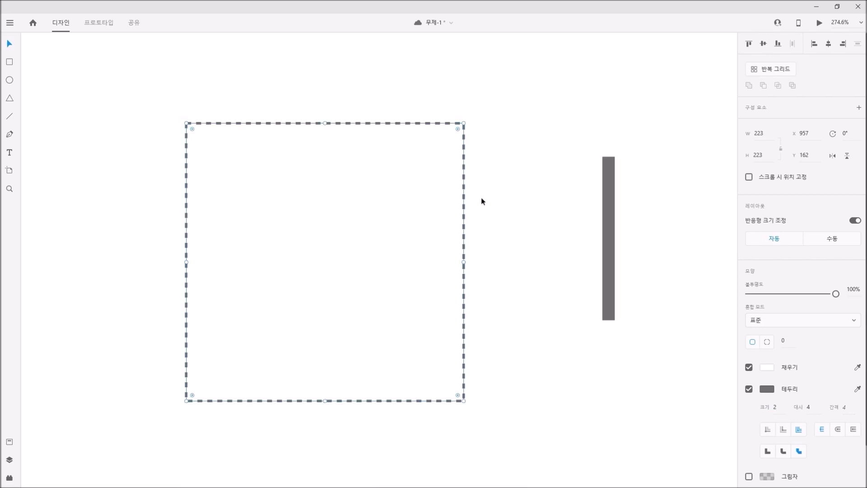
{"action": "left_click", "coordinate": [778, 409]}
{"action": "type", "text": "1"}
{"action": "key", "text": "Return"}
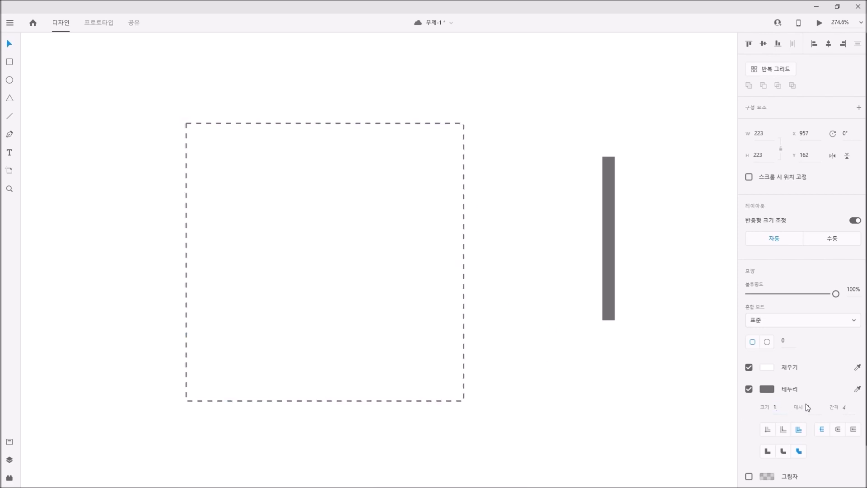
Change the square's border dash value to 1, then to 10.
{"action": "left_click", "coordinate": [810, 408]}
{"action": "type", "text": "1"}
{"action": "key", "text": "Return"}
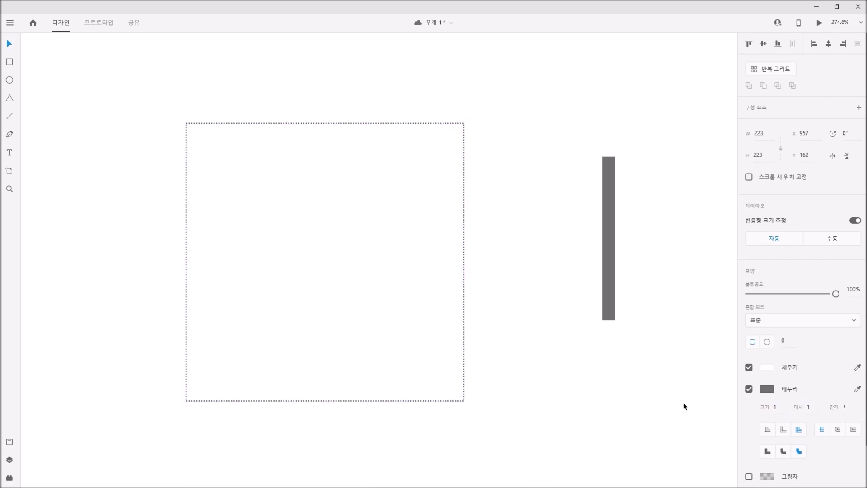
{"action": "left_click", "coordinate": [820, 406]}
{"action": "type", "text": "10"}
{"action": "key", "text": "Return"}
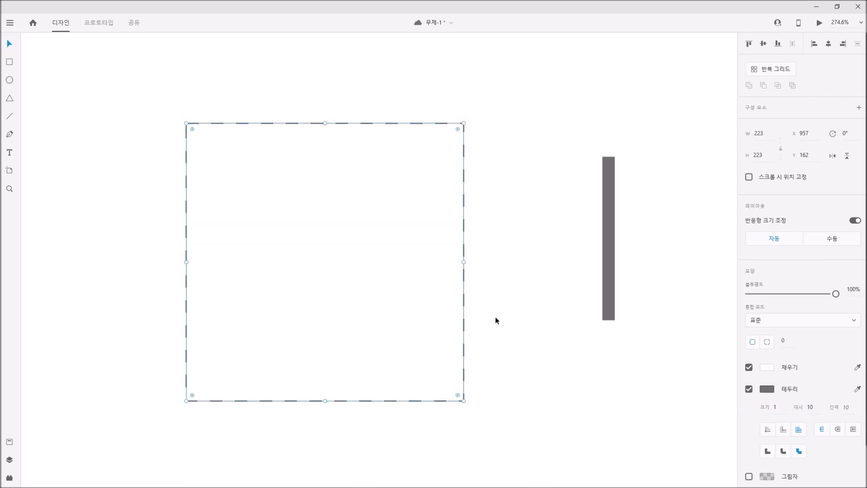
Set the gap of the square's dashed border to 20, then to 1.
{"action": "left_click", "coordinate": [830, 413]}
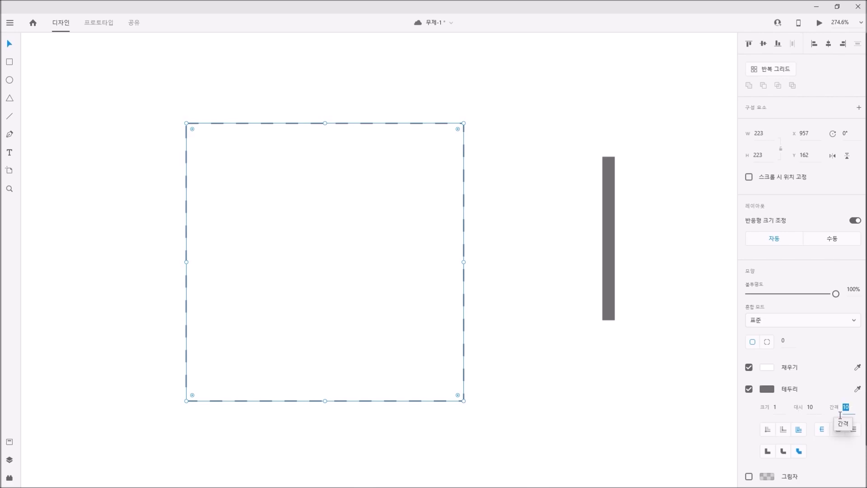
{"action": "type", "text": "20"}
{"action": "key", "text": "Return"}
{"action": "left_click", "coordinate": [855, 409]}
{"action": "type", "text": "1"}
{"action": "key", "text": "Return"}
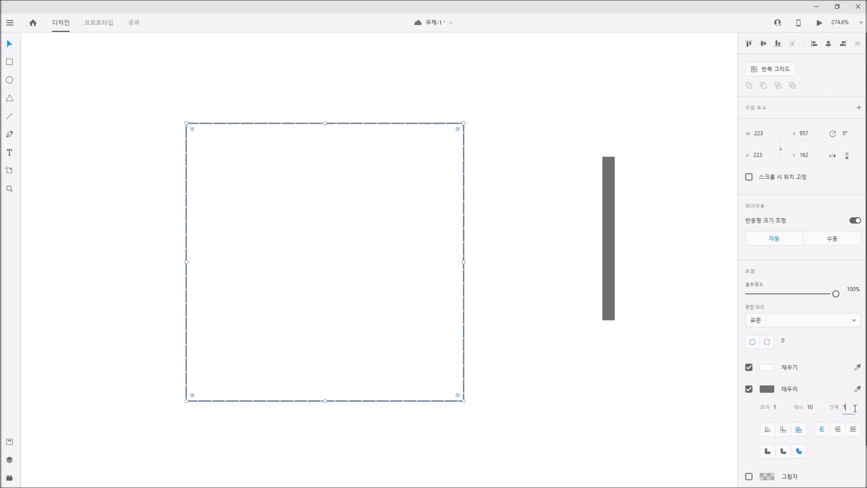
Widen the gap of the square's dashed border to 30, then set it to 20.
{"action": "left_click", "coordinate": [850, 406]}
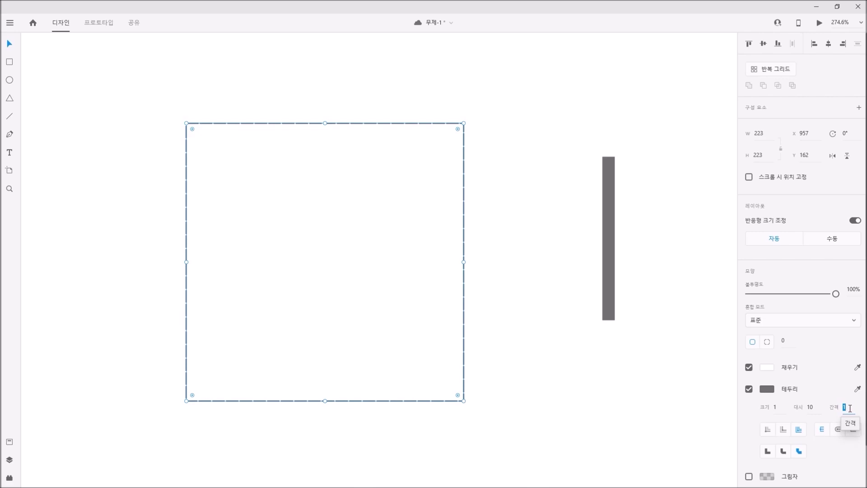
{"action": "type", "text": "30"}
{"action": "key", "text": "Return"}
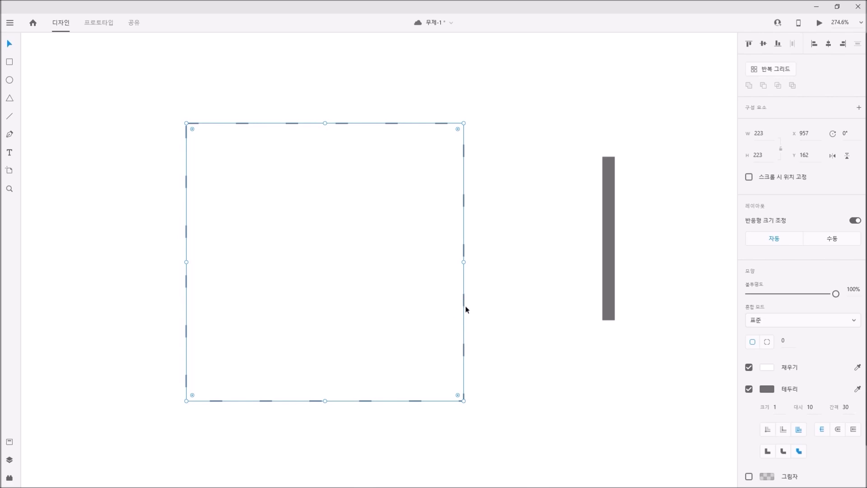
{"action": "left_click_drag", "start_coordinate": [852, 407], "coordinate": [808, 404]}
{"action": "type", "text": "20"}
{"action": "key", "text": "Return"}
{"action": "left_click_drag", "start_coordinate": [845, 406], "coordinate": [771, 399]}
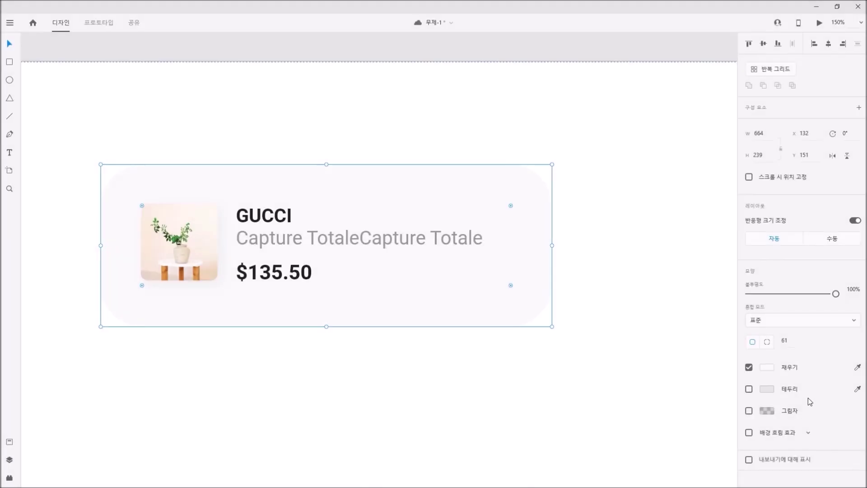
Enable the shadow on the product card's background and set its X offset to 20.
{"action": "left_click", "coordinate": [749, 411]}
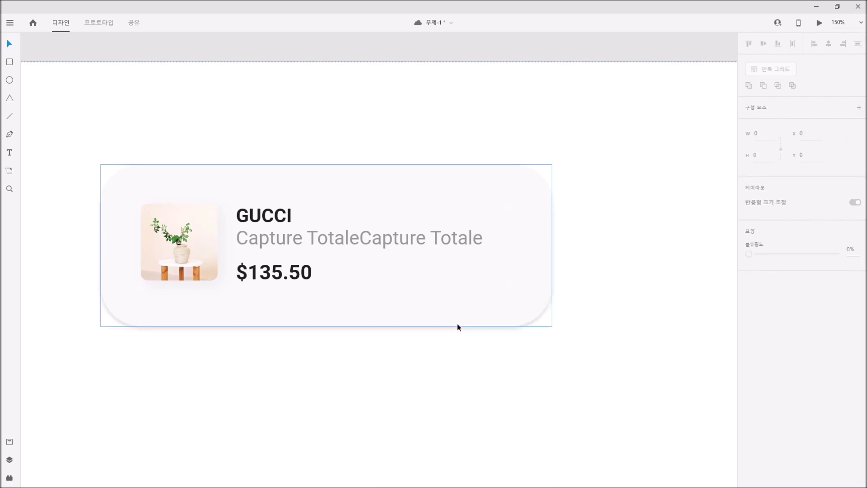
{"action": "left_click", "coordinate": [776, 430]}
{"action": "key", "text": "Tab"}
{"action": "key", "text": "Tab"}
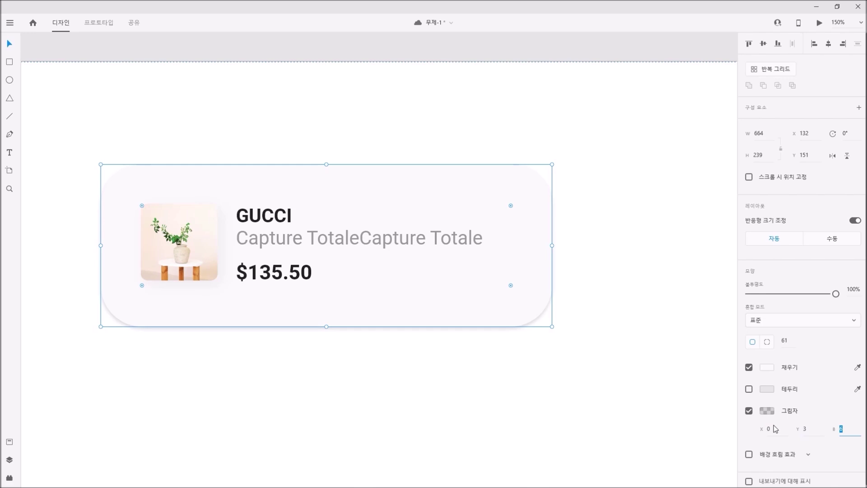
{"action": "left_click", "coordinate": [771, 429]}
{"action": "type", "text": "20"}
{"action": "key", "text": "Return"}
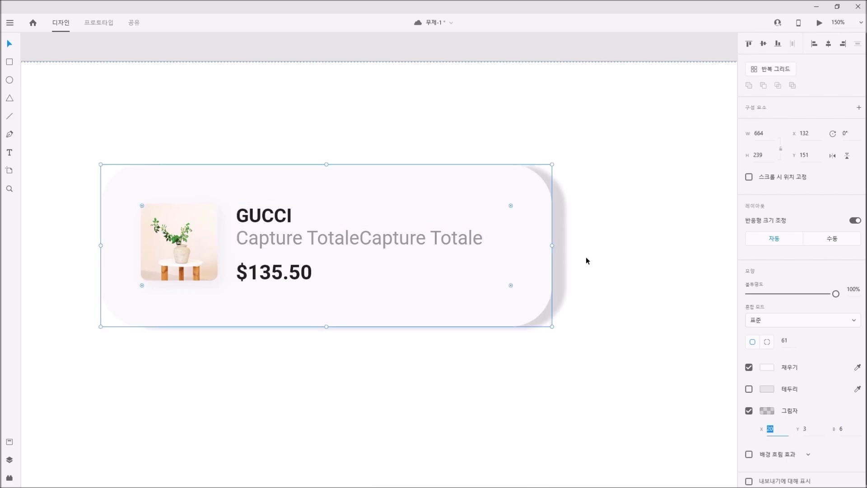
Set the card shadow's Y offset to 20 and its blur to 40.
{"action": "key", "text": "Tab"}
{"action": "type", "text": "20"}
{"action": "left_click", "coordinate": [605, 363]}
{"action": "left_click", "coordinate": [858, 432]}
{"action": "type", "text": "40"}
{"action": "key", "text": "Return"}
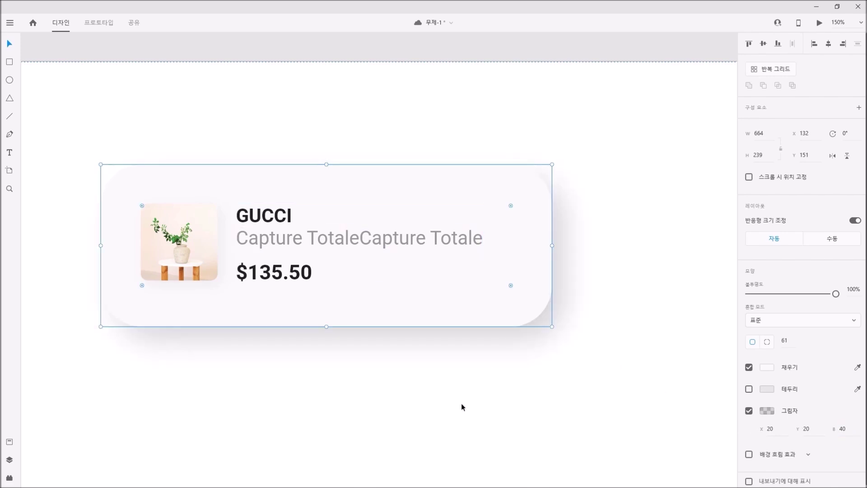
Set the card shadow's Y offset to -20 and its X offset to -20.
{"action": "left_click", "coordinate": [806, 429]}
{"action": "type", "text": "-20"}
{"action": "key", "text": "Return"}
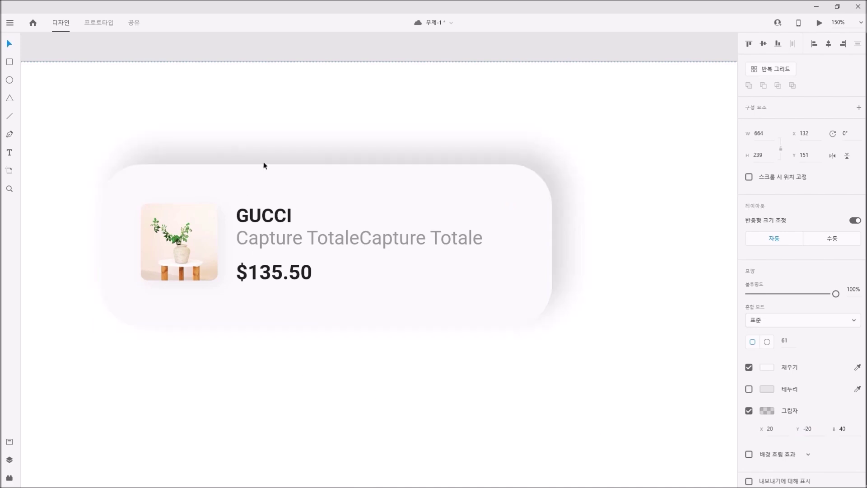
{"action": "left_click", "coordinate": [770, 429]}
{"action": "type", "text": "-"}
{"action": "key", "text": "Return"}
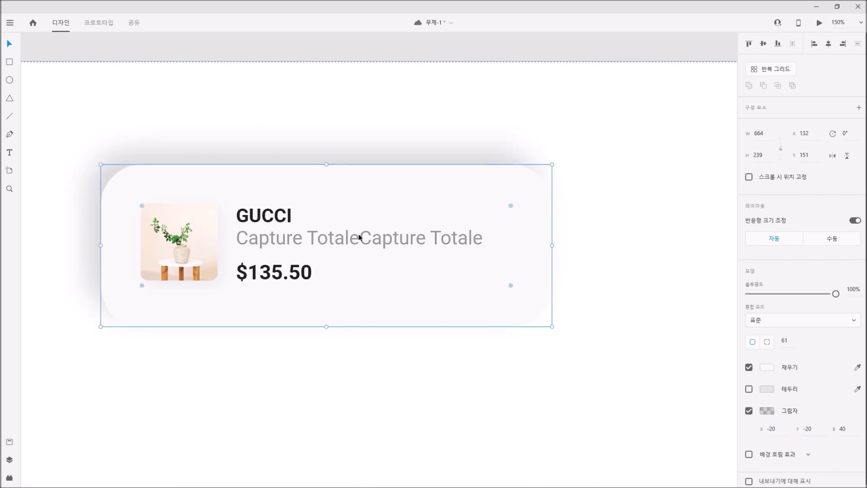
Set the card shadow's X and Y offsets back to positive 20.
{"action": "left_click", "coordinate": [767, 429]}
{"action": "key", "text": "Delete"}
{"action": "left_click", "coordinate": [801, 433]}
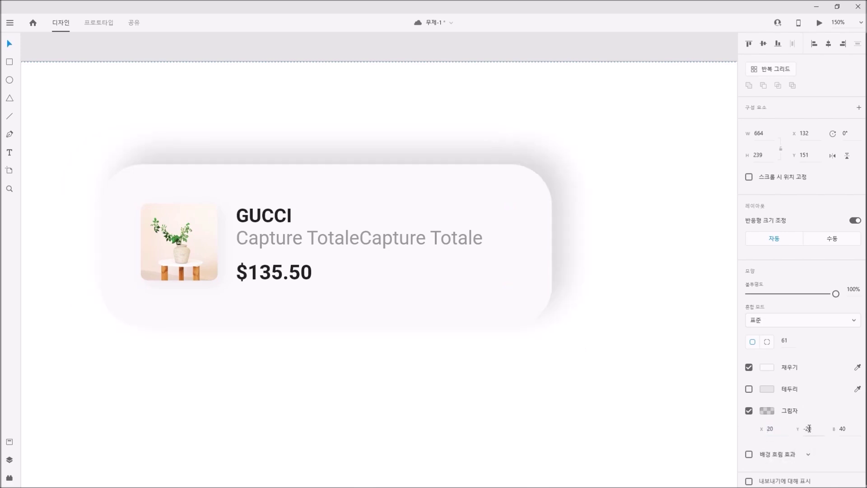
{"action": "key", "text": "Delete"}
{"action": "key", "text": "Return"}
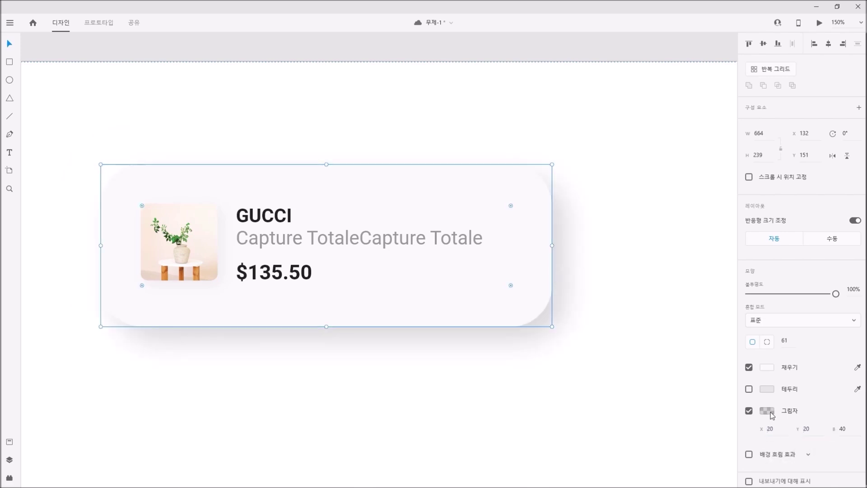
Change the card shadow's colour to violet #6A68A2 at 89% opacity and save it as a swatch.
{"action": "left_click", "coordinate": [767, 368]}
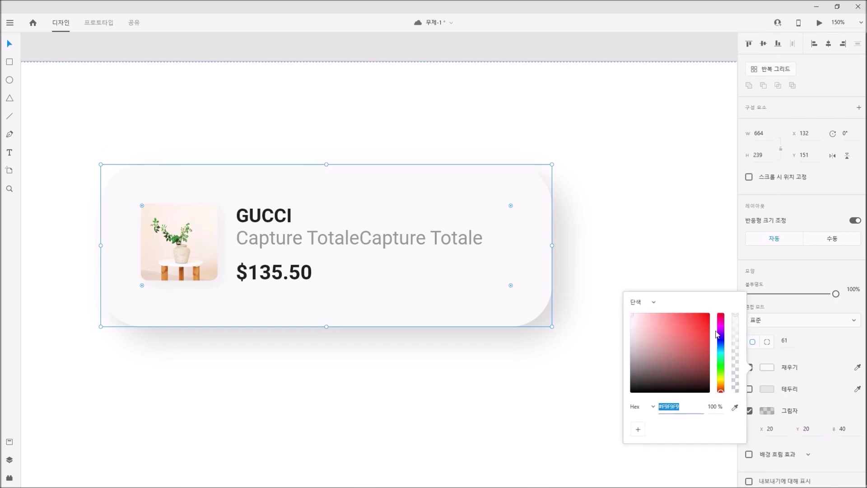
{"action": "left_click", "coordinate": [800, 402]}
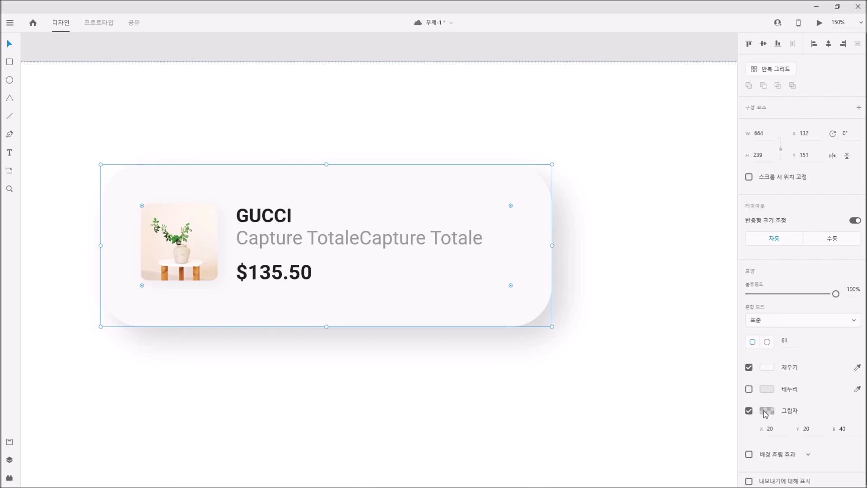
{"action": "left_click", "coordinate": [765, 412]}
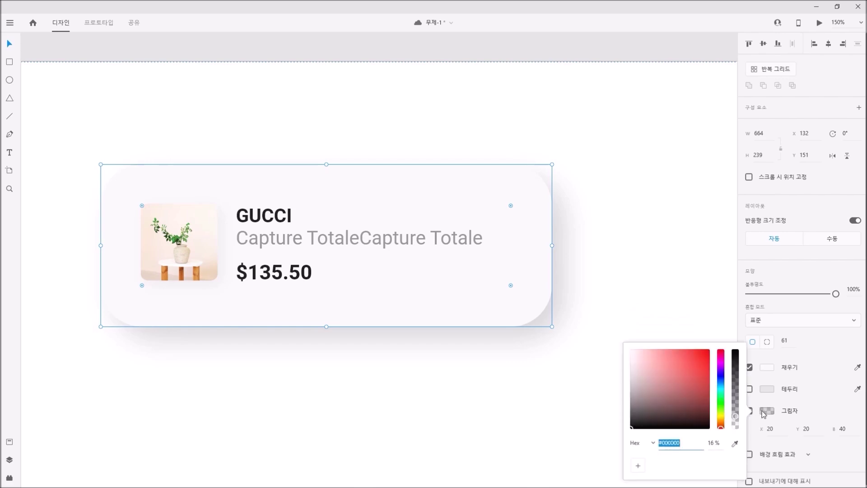
{"action": "left_click_drag", "start_coordinate": [688, 392], "coordinate": [650, 373]}
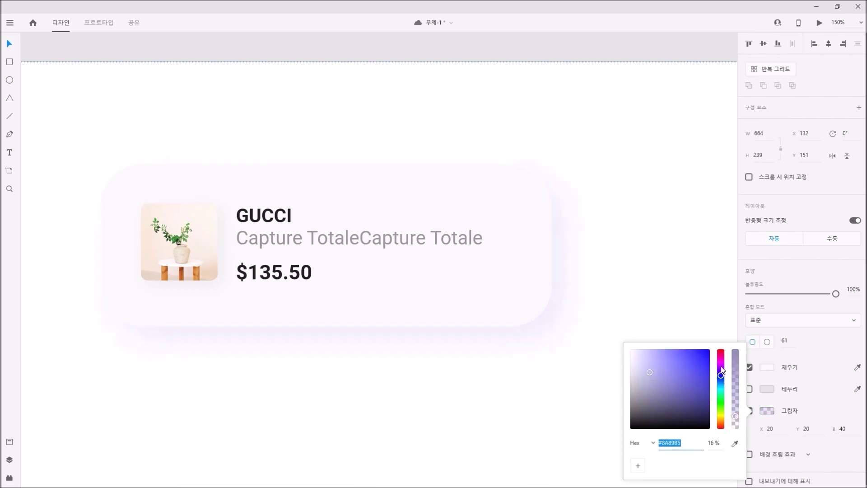
{"action": "mouse_move", "coordinate": [738, 374]}
{"action": "left_mouse_down"}
{"action": "mouse_move", "coordinate": [737, 425]}
{"action": "mouse_move", "coordinate": [744, 329]}
{"action": "mouse_move", "coordinate": [737, 422]}
{"action": "mouse_move", "coordinate": [736, 357]}
{"action": "left_mouse_up"}
{"action": "mouse_move", "coordinate": [649, 373]}
{"action": "left_mouse_down"}
{"action": "mouse_move", "coordinate": [708, 355]}
{"action": "mouse_move", "coordinate": [670, 386]}
{"action": "mouse_move", "coordinate": [697, 387]}
{"action": "mouse_move", "coordinate": [639, 370]}
{"action": "mouse_move", "coordinate": [636, 390]}
{"action": "mouse_move", "coordinate": [659, 378]}
{"action": "left_mouse_up"}
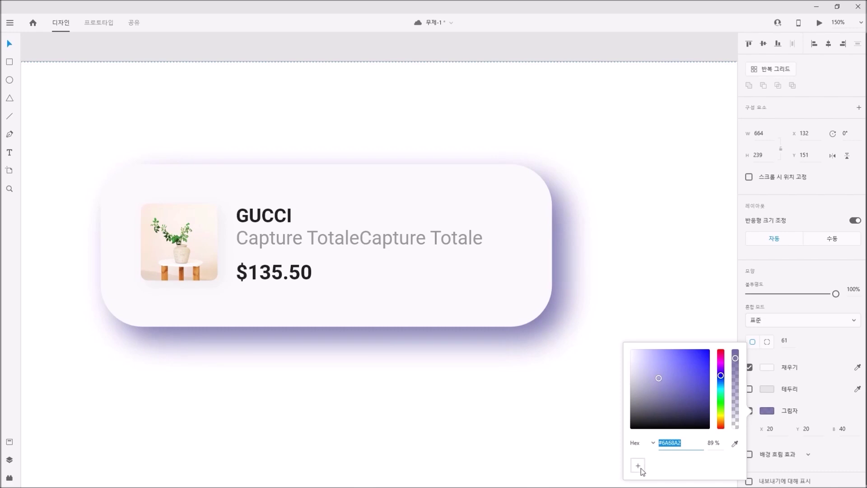
{"action": "left_click", "coordinate": [638, 466]}
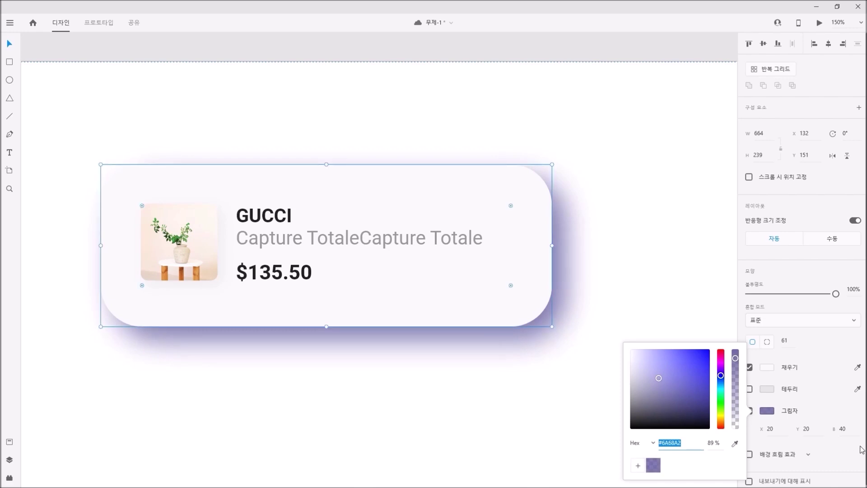
Set the card shadow's blur to 80, then raise it to 99.
{"action": "left_click", "coordinate": [853, 429]}
{"action": "left_click", "coordinate": [854, 428]}
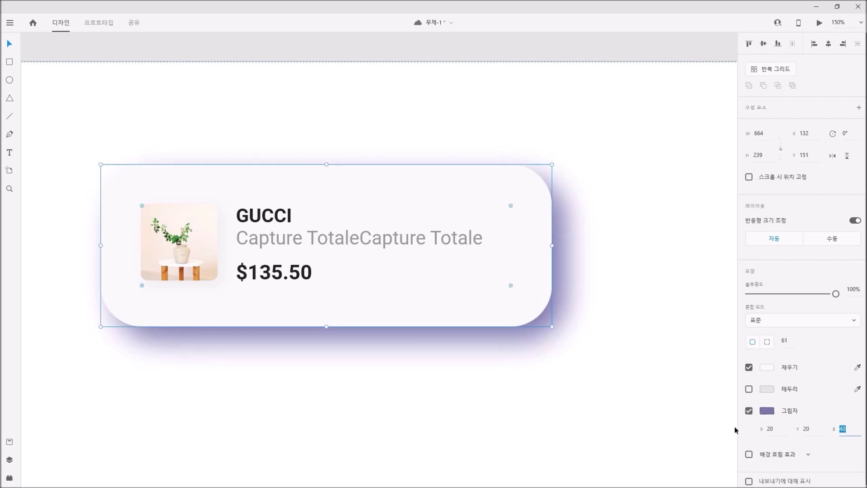
{"action": "type", "text": "80"}
{"action": "key", "text": "Return"}
{"action": "key", "text": "shift+Up"}
{"action": "key", "text": "shift+Up"}
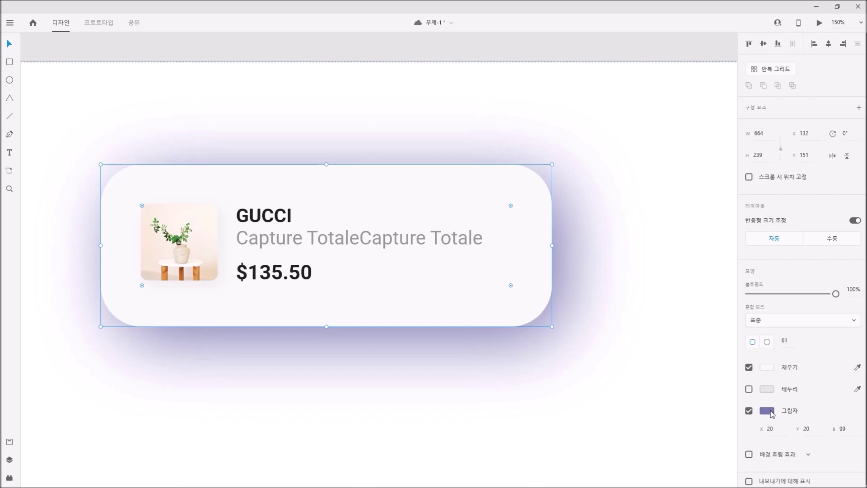
Reduce the card shadow's blur to 50.
{"action": "left_click", "coordinate": [770, 427]}
{"action": "key", "text": "Tab"}
{"action": "key", "text": "Tab"}
{"action": "type", "text": "50"}
Soften the card shadow to 10% opacity and change its colour to black #000000.
{"action": "left_click", "coordinate": [767, 412]}
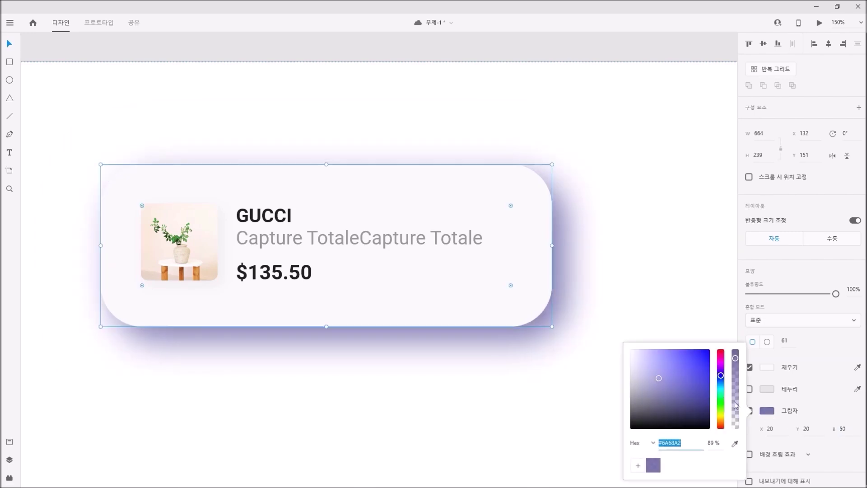
{"action": "type", "text": "10"}
{"action": "key", "text": "Return"}
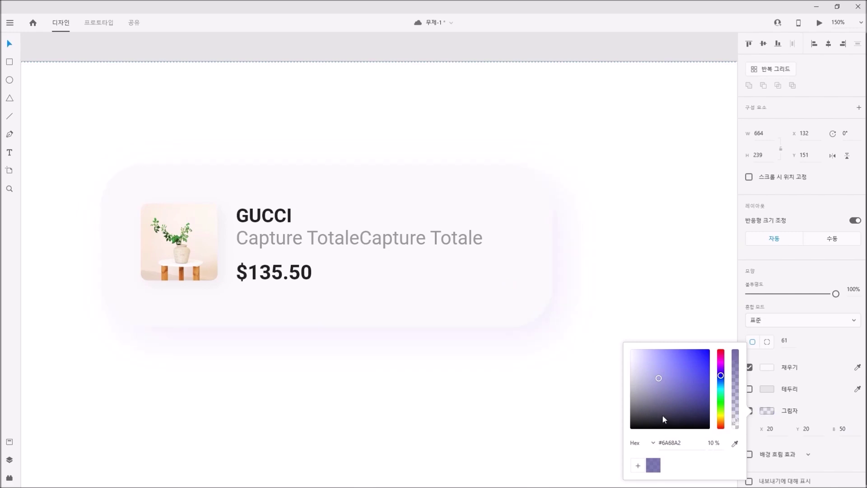
{"action": "mouse_move", "coordinate": [663, 413]}
{"action": "left_mouse_down"}
{"action": "mouse_move", "coordinate": [665, 402]}
{"action": "mouse_move", "coordinate": [657, 402]}
{"action": "left_mouse_up"}
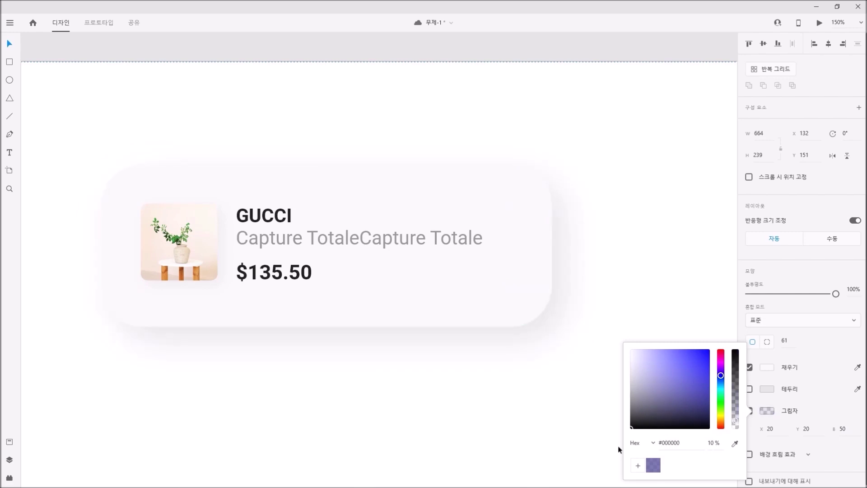
{"action": "left_click", "coordinate": [532, 429]}
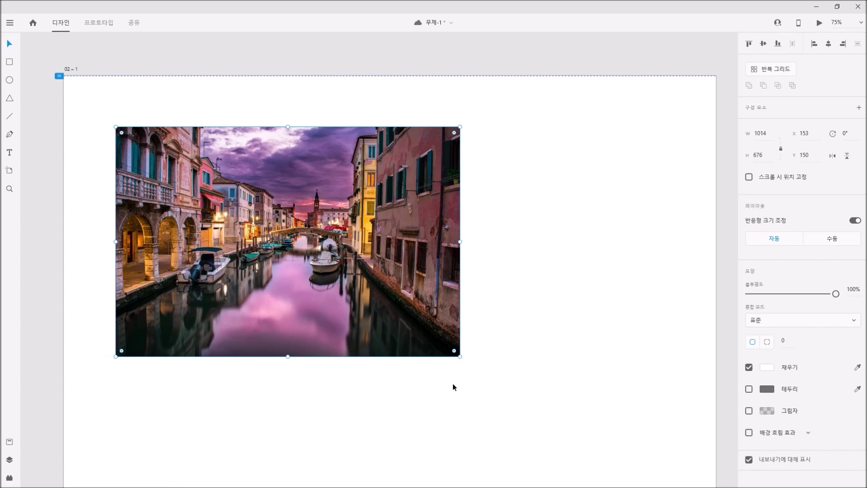
Draw a rectangle about 310 by 676 beside the canal photo, matching its height, and remove its border.
{"action": "left_click", "coordinate": [9, 62]}
{"action": "mouse_move", "coordinate": [476, 128]}
{"action": "left_mouse_down"}
{"action": "mouse_move", "coordinate": [546, 248]}
{"action": "mouse_move", "coordinate": [582, 356]}
{"action": "left_mouse_up"}
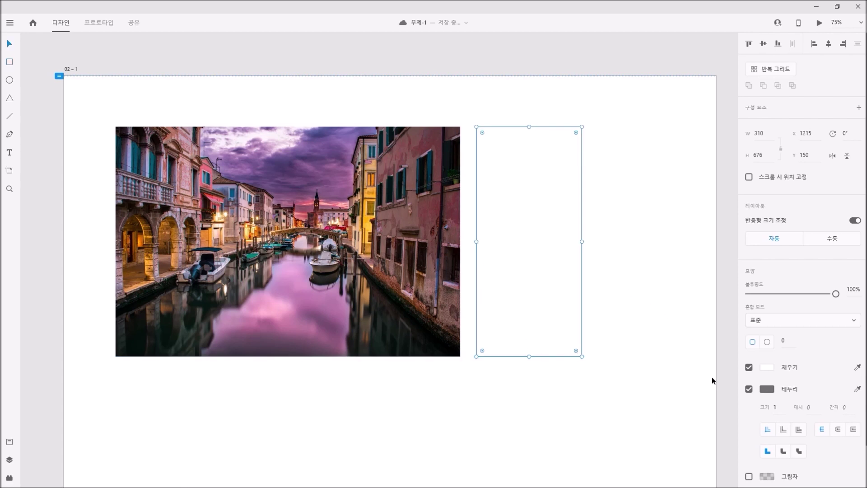
{"action": "left_click", "coordinate": [750, 389]}
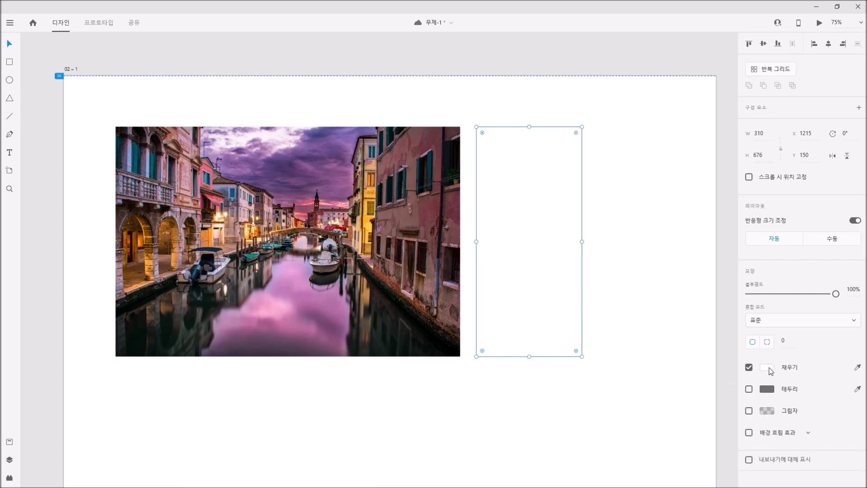
{"action": "left_click", "coordinate": [639, 343]}
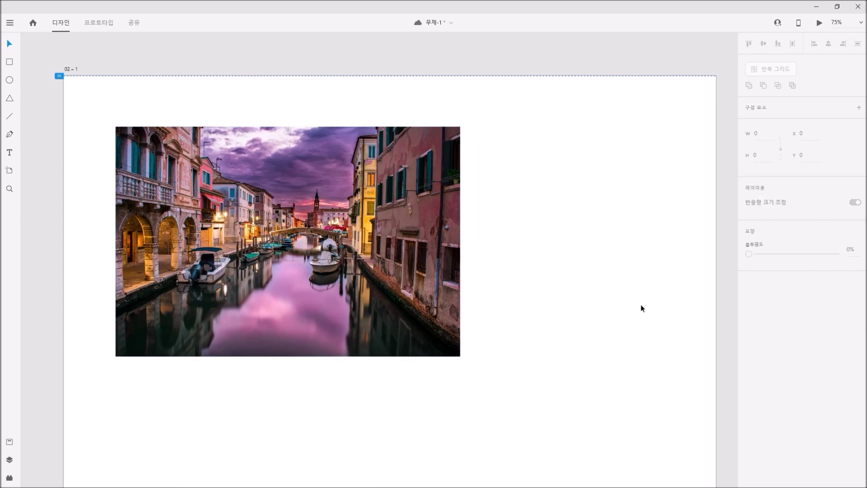
Try an off-white #FCFCFC fill on the artboard, then undo it.
{"action": "left_click", "coordinate": [570, 303]}
{"action": "left_click", "coordinate": [635, 316]}
{"action": "left_click", "coordinate": [635, 316]}
{"action": "left_click", "coordinate": [767, 325]}
{"action": "type", "text": "e6e6e6"}
{"action": "key", "text": "Return"}
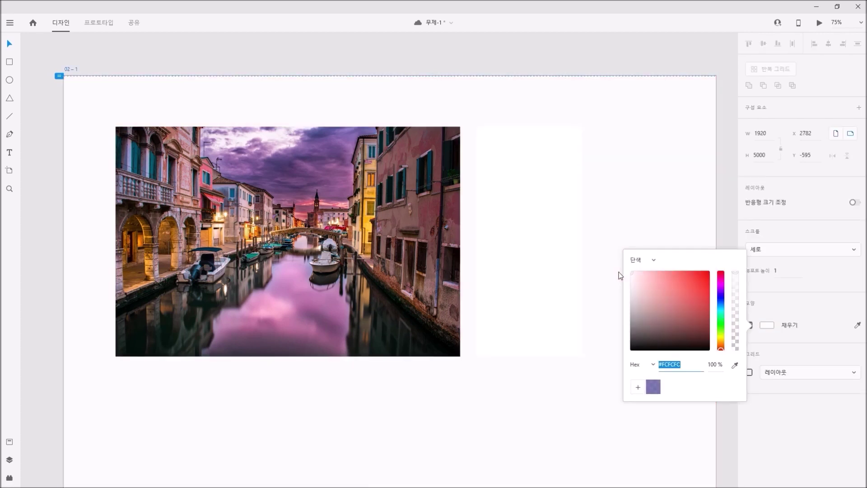
{"action": "left_click", "coordinate": [609, 232]}
{"action": "key", "text": "ctrl+z"}
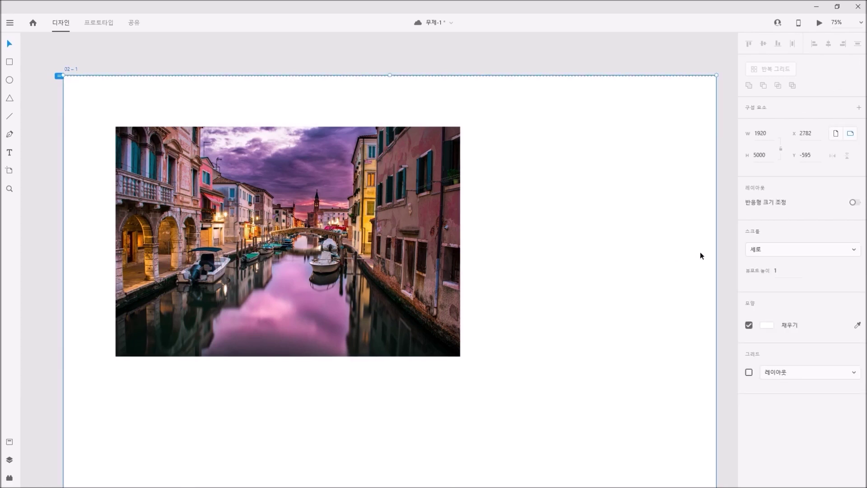
Fill the artboard with a pale lavender-blue so the white rectangle stands out.
{"action": "left_click", "coordinate": [595, 246]}
{"action": "left_click", "coordinate": [594, 245]}
{"action": "left_click", "coordinate": [767, 326]}
{"action": "left_click", "coordinate": [721, 301]}
{"action": "left_click_drag", "start_coordinate": [657, 287], "coordinate": [634, 277]}
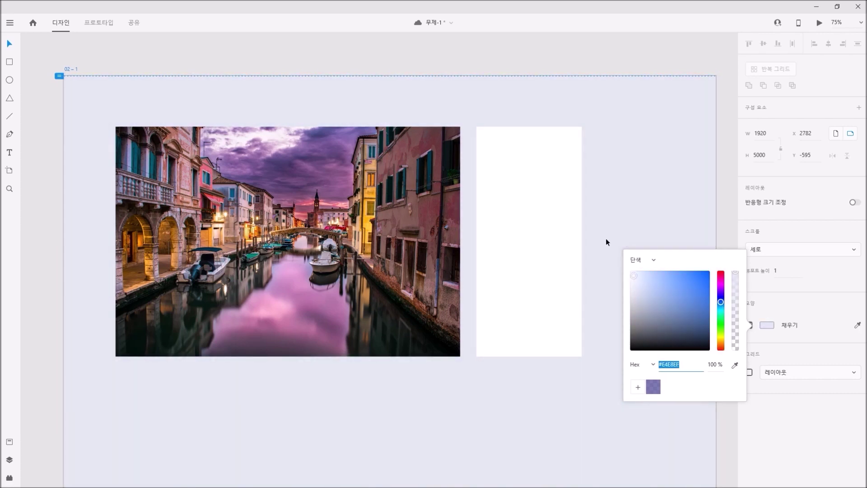
{"action": "left_click", "coordinate": [586, 234]}
Enable background blur on the white rectangle and move it over the right edge of the canal photo.
{"action": "left_click", "coordinate": [554, 230]}
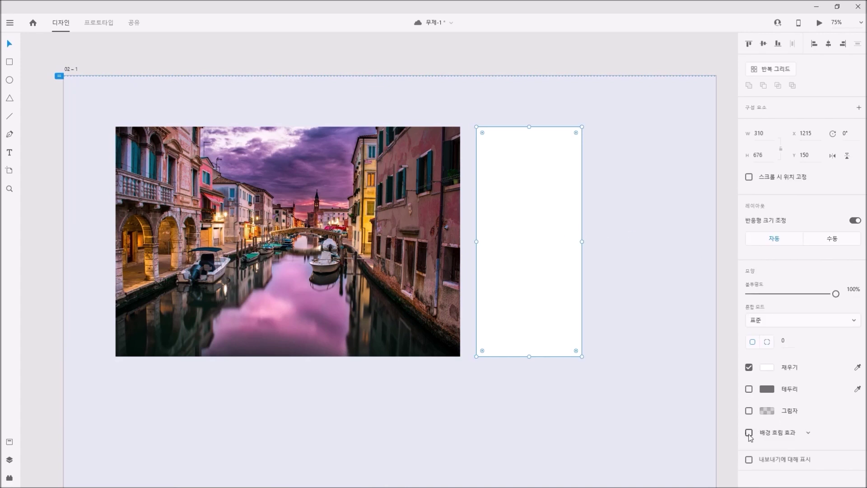
{"action": "scroll", "coordinate": [807, 420], "scroll_direction": "down", "scroll_amount": 2}
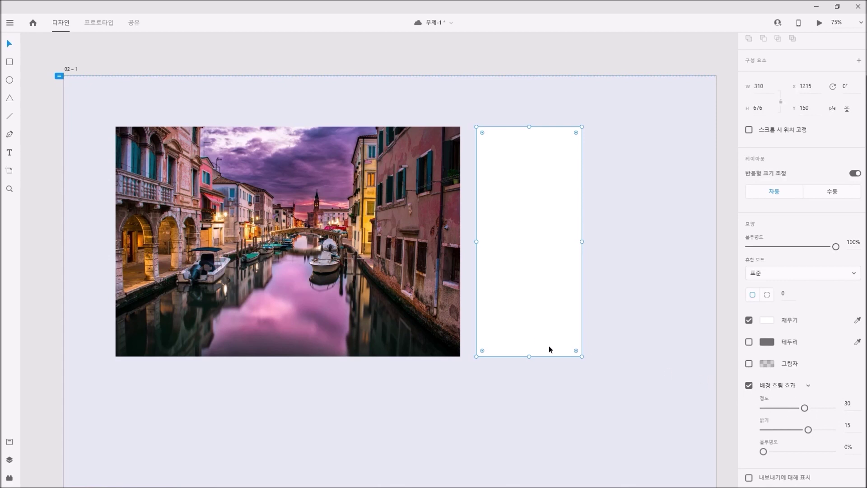
{"action": "left_click_drag", "start_coordinate": [554, 326], "coordinate": [437, 313]}
{"action": "left_click", "coordinate": [511, 321]}
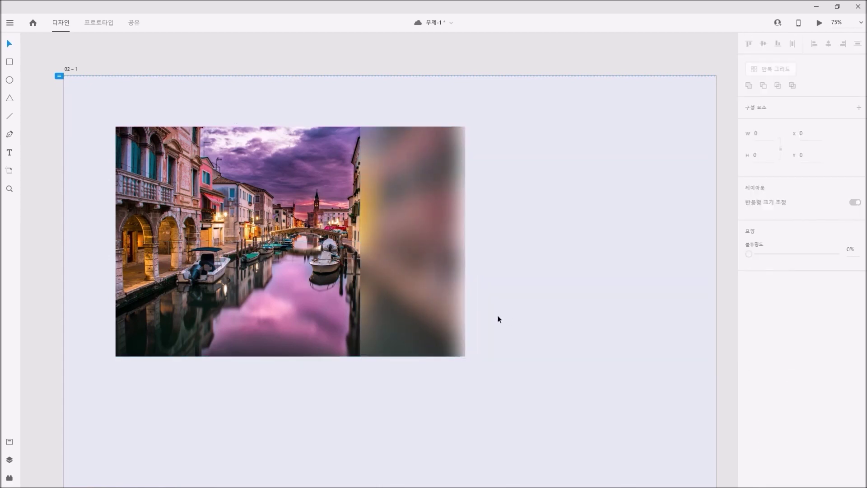
Try stretching the blurred rectangle leftward across the whole canal photo, then undo the resize.
{"action": "left_click", "coordinate": [404, 299]}
{"action": "left_click_drag", "start_coordinate": [361, 242], "coordinate": [112, 263]}
{"action": "key", "text": "ctrl+z"}
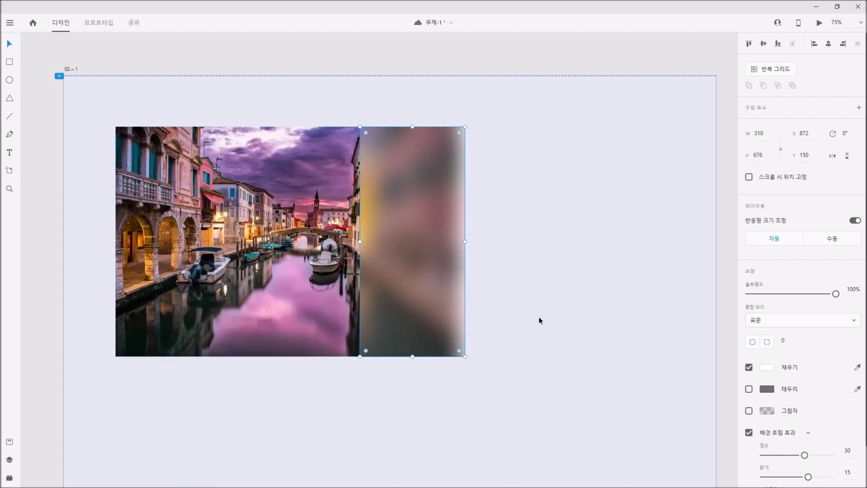
Set the rectangle's background blur to amount 22 and brightness 7, keeping the effect's opacity at 0%.
{"action": "scroll", "coordinate": [820, 460], "scroll_direction": "down", "scroll_amount": 2}
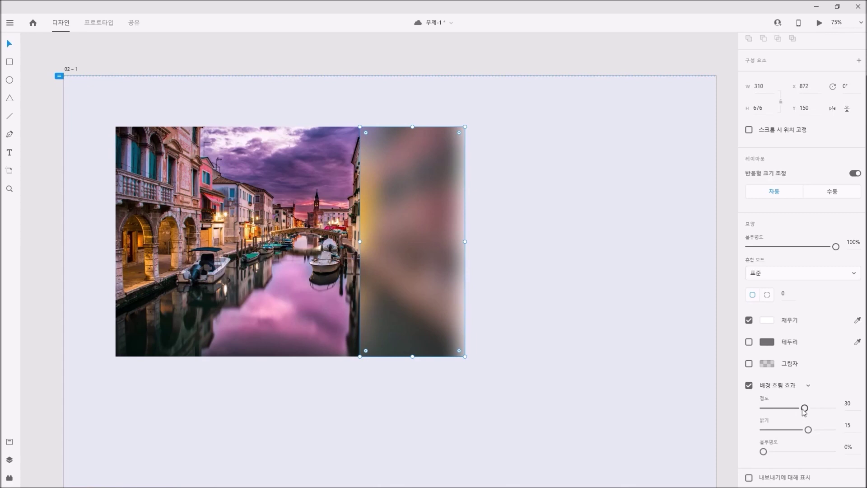
{"action": "left_click_drag", "start_coordinate": [805, 409], "coordinate": [803, 430]}
{"action": "mouse_move", "coordinate": [764, 452]}
{"action": "left_mouse_down"}
{"action": "mouse_move", "coordinate": [829, 452]}
{"action": "mouse_move", "coordinate": [753, 454]}
{"action": "left_mouse_up"}
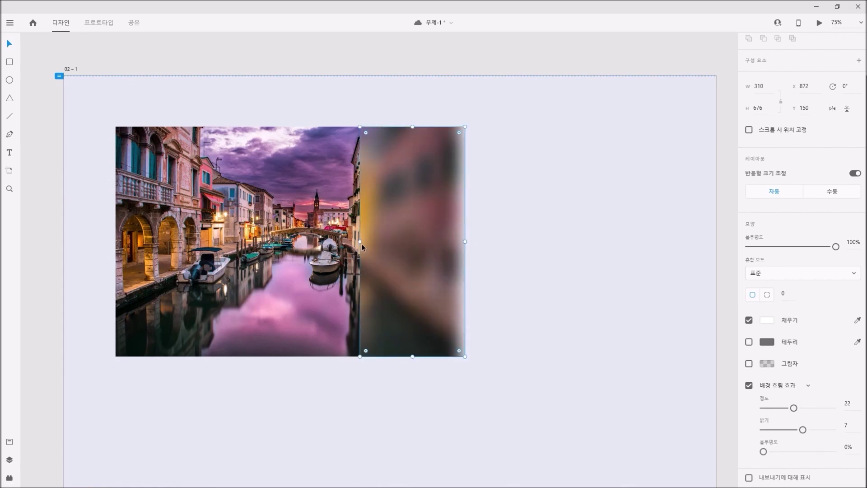
Align the blurred rectangle with the photo's right edge and resize it to cover exactly the right half, 507 wide.
{"action": "left_click_drag", "start_coordinate": [359, 241], "coordinate": [277, 242]}
{"action": "left_click_drag", "start_coordinate": [372, 260], "coordinate": [368, 260]}
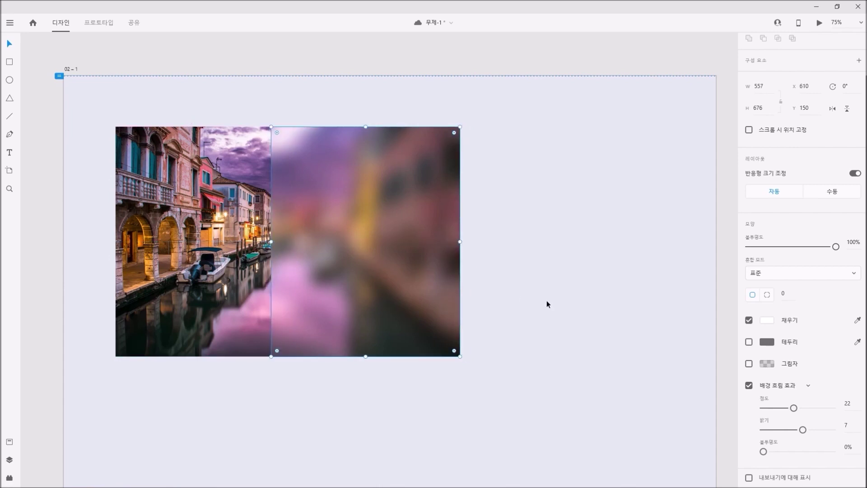
{"action": "left_click_drag", "start_coordinate": [272, 240], "coordinate": [282, 242]}
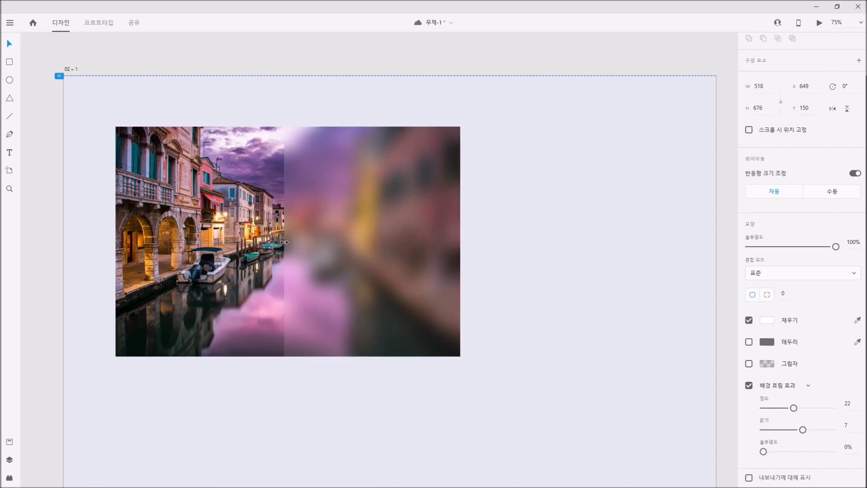
{"action": "left_click", "coordinate": [347, 388]}
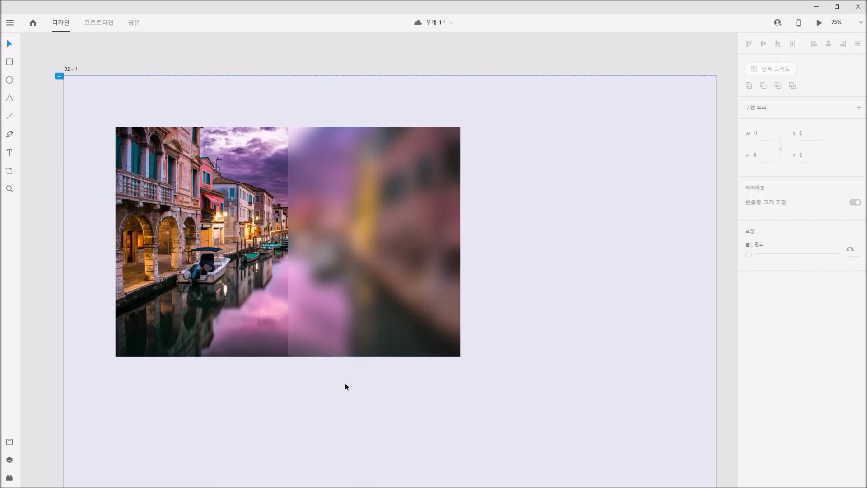
Lower the rectangle's background blur amount to 19, then delete the rectangle from the photo.
{"action": "left_click", "coordinate": [362, 287]}
{"action": "mouse_move", "coordinate": [790, 450]}
{"action": "left_mouse_down"}
{"action": "mouse_move", "coordinate": [776, 451]}
{"action": "mouse_move", "coordinate": [799, 449]}
{"action": "mouse_move", "coordinate": [790, 451]}
{"action": "left_mouse_up"}
{"action": "left_click", "coordinate": [603, 357]}
{"action": "left_click", "coordinate": [384, 289]}
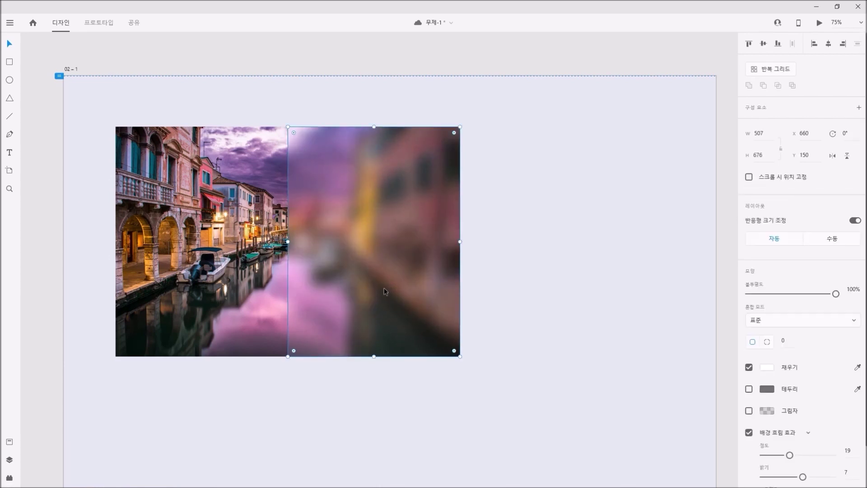
{"action": "key", "text": "Delete"}
Apply an object blur instead of a background blur to the canal photo, with the amount at 0.
{"action": "left_click", "coordinate": [336, 288]}
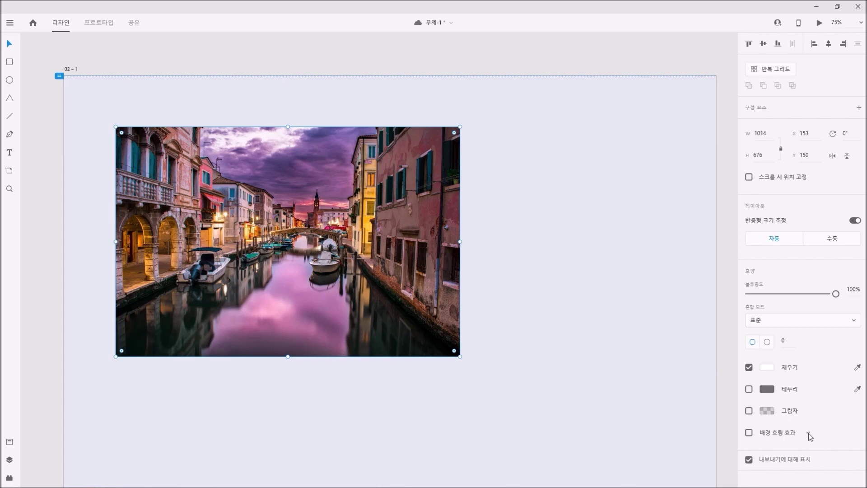
{"action": "left_click", "coordinate": [809, 433]}
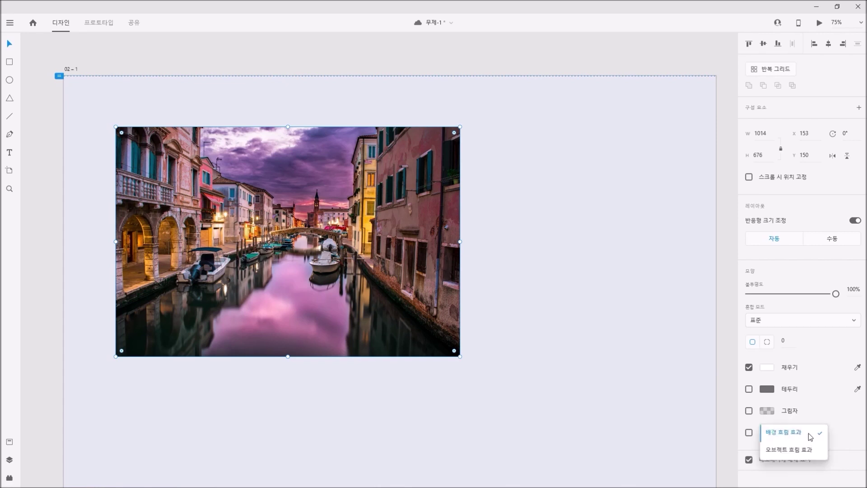
{"action": "left_click", "coordinate": [774, 450]}
{"action": "mouse_move", "coordinate": [770, 454]}
{"action": "left_mouse_down"}
{"action": "mouse_move", "coordinate": [833, 455]}
{"action": "mouse_move", "coordinate": [761, 455]}
{"action": "left_mouse_up"}
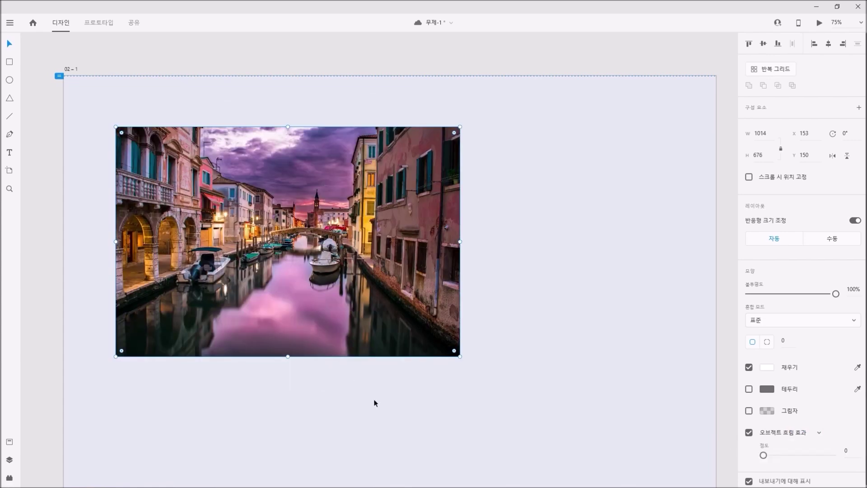
Duplicate the canal photo straight upward over the original, at about Y 13.
{"action": "left_click_drag", "start_coordinate": [226, 288], "coordinate": [270, 342]}
{"action": "key", "text": "Escape"}
{"action": "left_click_drag", "start_coordinate": [281, 307], "coordinate": [256, 251]}
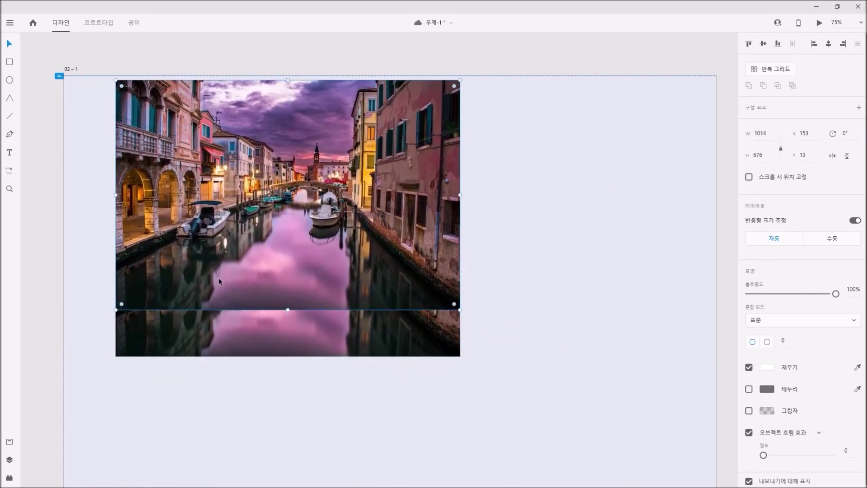
Strongly blur and slightly shrink the lower canal photo, then shift the sharp copy down over it as a coloured shadow.
{"action": "left_click", "coordinate": [269, 342]}
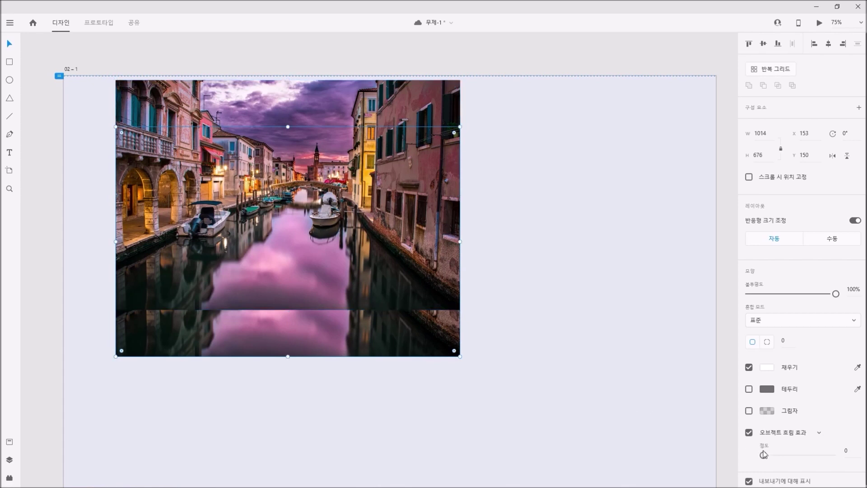
{"action": "left_click_drag", "start_coordinate": [763, 456], "coordinate": [830, 457]}
{"action": "mouse_move", "coordinate": [460, 127]}
{"action": "left_mouse_down"}
{"action": "mouse_move", "coordinate": [467, 134]}
{"action": "mouse_move", "coordinate": [448, 134]}
{"action": "left_mouse_up"}
{"action": "left_click_drag", "start_coordinate": [408, 248], "coordinate": [408, 274]}
{"action": "left_click", "coordinate": [534, 298]}
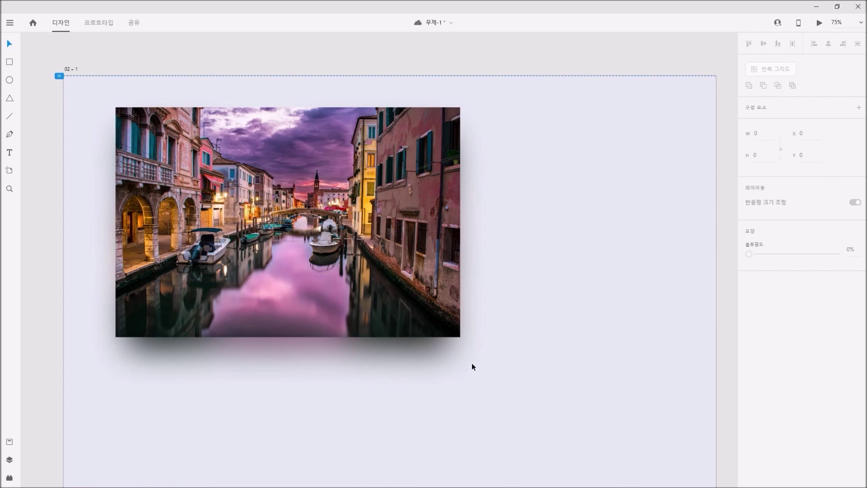
Switch to the 모바일모음 document and examine the dark music artboard from its header to the player bar.
{"action": "key", "text": "alt+Tab"}
{"action": "left_click_drag", "start_coordinate": [31, 138], "coordinate": [412, 261]}
{"action": "left_click_drag", "start_coordinate": [313, 253], "coordinate": [314, 243]}
{"action": "left_click_drag", "start_coordinate": [76, 154], "coordinate": [180, 257]}
{"action": "left_click_drag", "start_coordinate": [612, 290], "coordinate": [221, 276]}
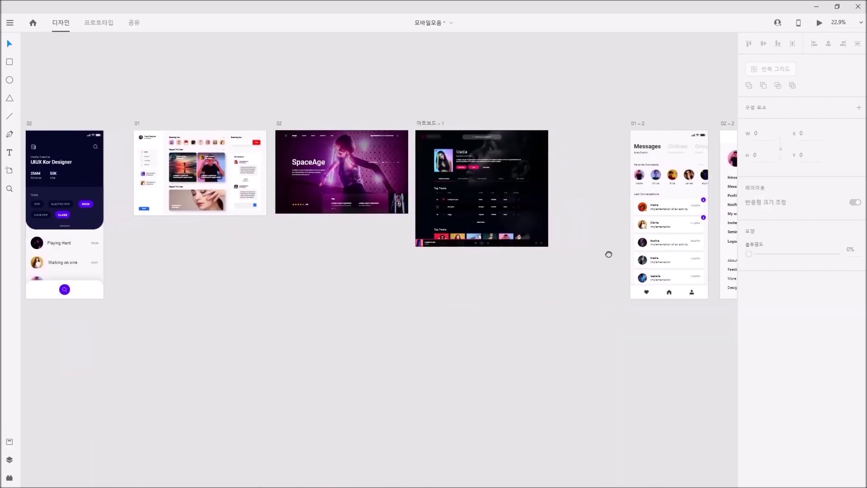
{"action": "left_click_drag", "start_coordinate": [368, 107], "coordinate": [553, 251]}
{"action": "left_click_drag", "start_coordinate": [296, 137], "coordinate": [648, 381]}
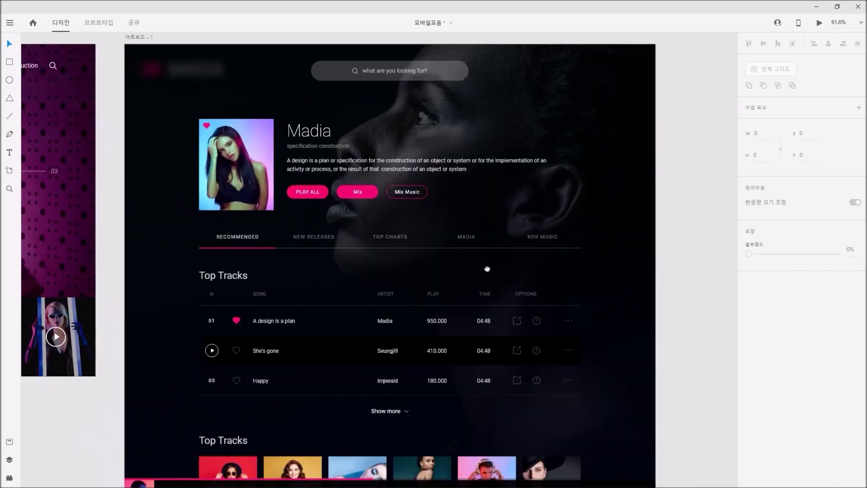
{"action": "left_click", "coordinate": [136, 53]}
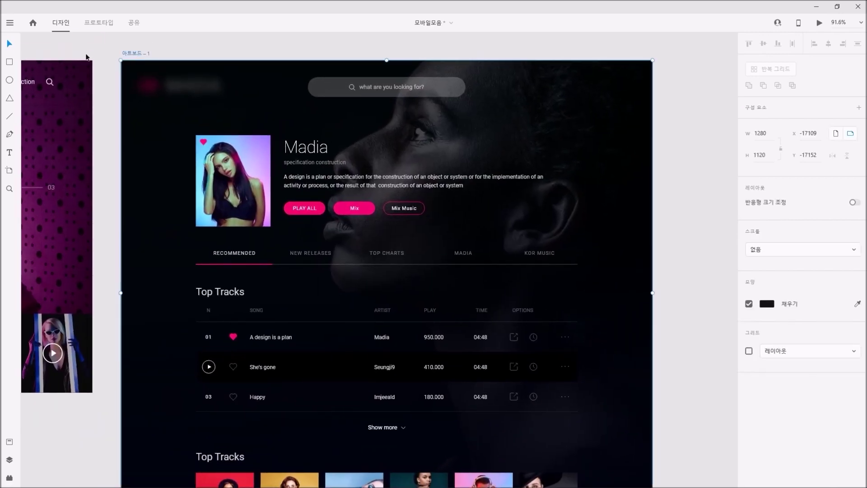
{"action": "left_click", "coordinate": [105, 60]}
{"action": "left_click_drag", "start_coordinate": [131, 70], "coordinate": [625, 412]}
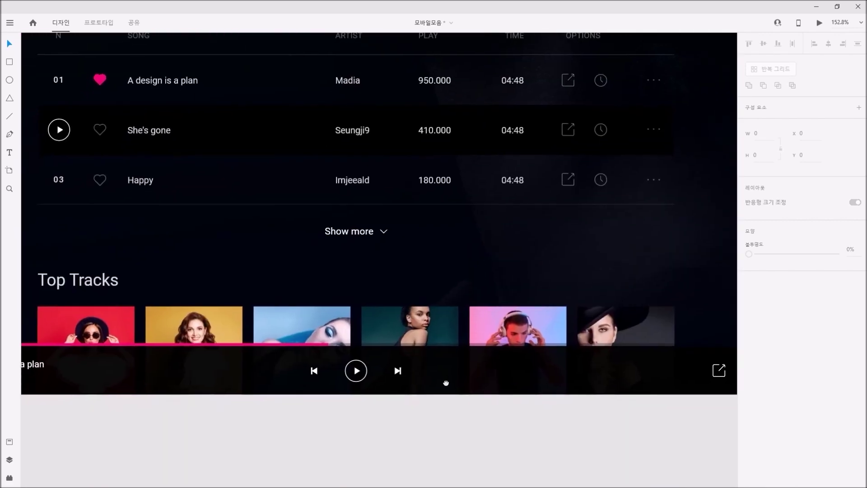
{"action": "scroll", "coordinate": [384, 267], "scroll_direction": "up", "scroll_amount": 10}
{"action": "left_click_drag", "start_coordinate": [364, 195], "coordinate": [360, 364]}
{"action": "scroll", "coordinate": [360, 364], "scroll_direction": "down", "scroll_amount": 2}
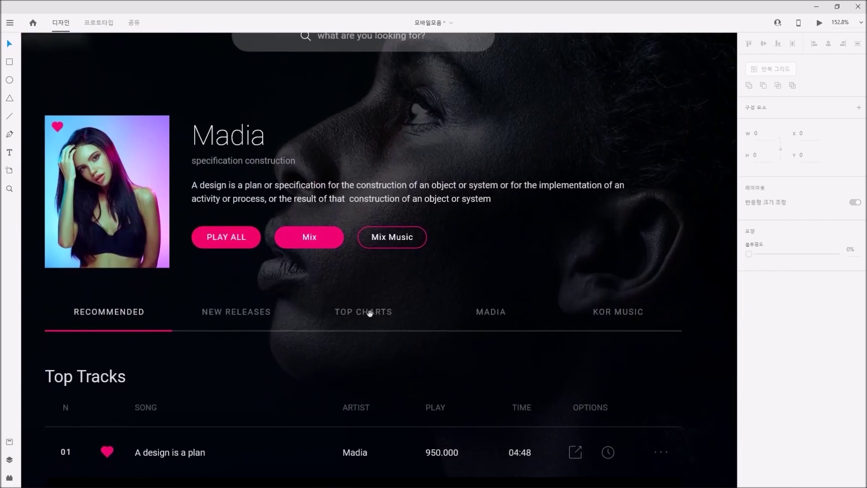
Examine the translucent blurred title panel at the bottom of the SpaceAge artboard.
{"action": "key", "text": "ctrl+1"}
{"action": "scroll", "coordinate": [520, 306], "scroll_direction": "left", "scroll_amount": 6}
{"action": "scroll", "coordinate": [537, 287], "scroll_direction": "left", "scroll_amount": 3}
{"action": "scroll", "coordinate": [537, 287], "scroll_direction": "down", "scroll_amount": 1}
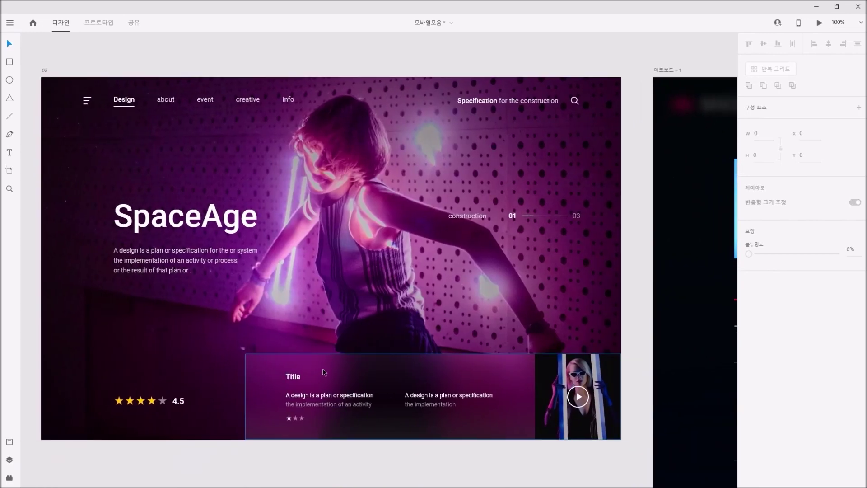
{"action": "left_click", "coordinate": [323, 367]}
{"action": "mouse_move", "coordinate": [347, 378]}
{"action": "left_mouse_down"}
{"action": "mouse_move", "coordinate": [353, 365]}
{"action": "mouse_move", "coordinate": [355, 376]}
{"action": "left_mouse_up"}
{"action": "left_click", "coordinate": [358, 467]}
Examine the borders, rounded corners and shadows of the thumbnails and cards on the white dashboard artboard.
{"action": "left_click", "coordinate": [289, 350], "text": "alt"}
{"action": "left_click_drag", "start_coordinate": [149, 322], "coordinate": [467, 331]}
{"action": "left_click_drag", "start_coordinate": [333, 266], "coordinate": [333, 267]}
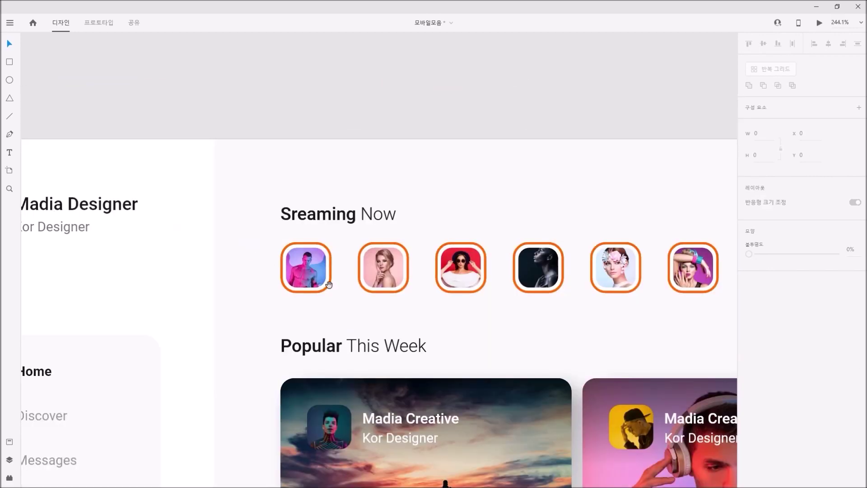
{"action": "scroll", "coordinate": [329, 284], "scroll_direction": "down", "scroll_amount": 3}
{"action": "scroll", "coordinate": [330, 284], "scroll_direction": "right", "scroll_amount": 5}
{"action": "scroll", "coordinate": [398, 271], "scroll_direction": "down", "scroll_amount": 5}
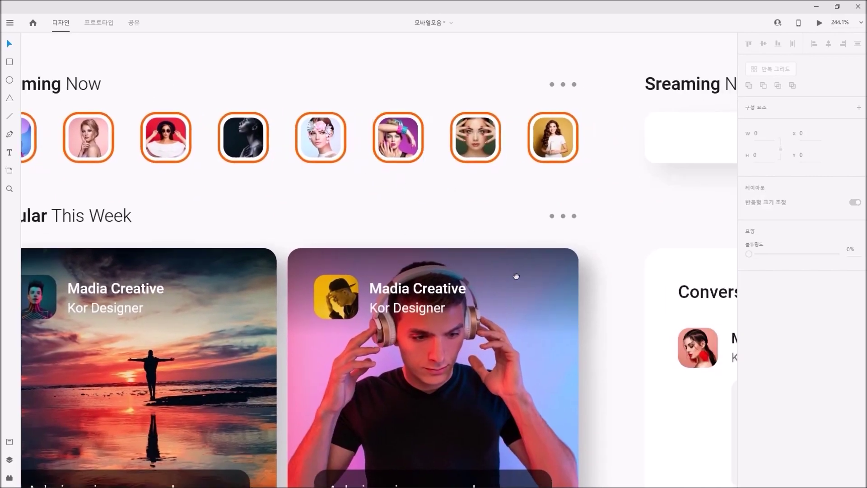
{"action": "scroll", "coordinate": [395, 338], "scroll_direction": "right", "scroll_amount": 5}
{"action": "scroll", "coordinate": [395, 294], "scroll_direction": "left", "scroll_amount": 4}
{"action": "key", "text": "ctrl+minus"}
{"action": "scroll", "coordinate": [215, 299], "scroll_direction": "left", "scroll_amount": 5}
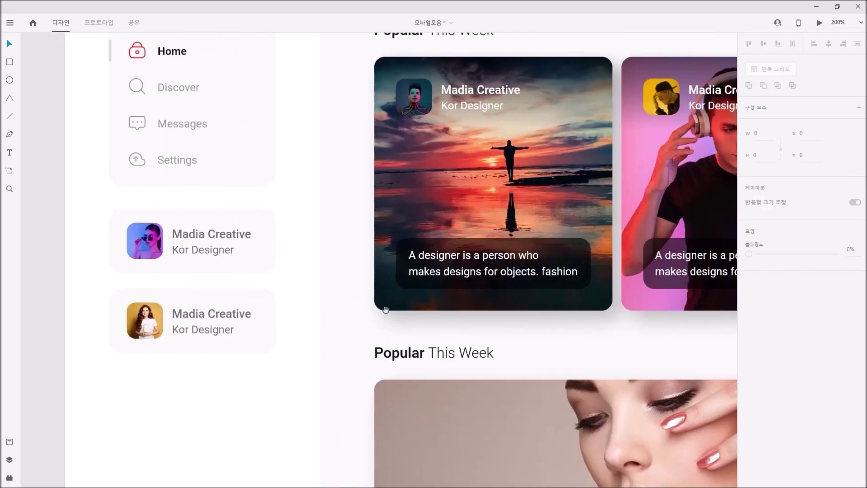
Inspect the dashboard's Conversation section and try shifting the first grey message bubble behind its text.
{"action": "scroll", "coordinate": [275, 138], "scroll_direction": "down", "scroll_amount": 4}
{"action": "scroll", "coordinate": [482, 286], "scroll_direction": "right", "scroll_amount": 5}
{"action": "scroll", "coordinate": [543, 302], "scroll_direction": "up", "scroll_amount": 4}
{"action": "scroll", "coordinate": [554, 233], "scroll_direction": "right", "scroll_amount": 3}
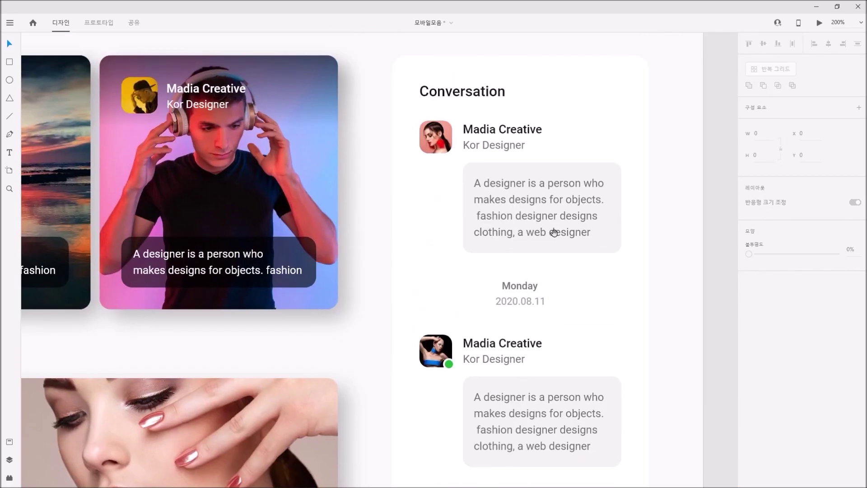
{"action": "left_click", "coordinate": [511, 227]}
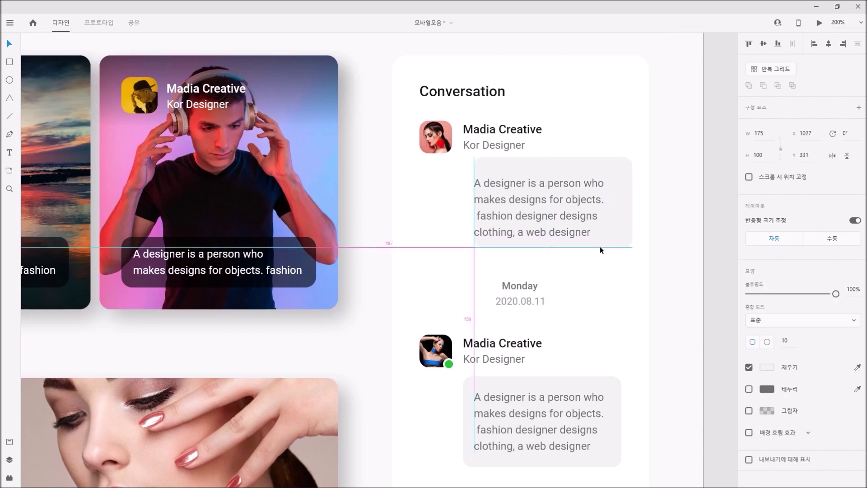
{"action": "left_click", "coordinate": [647, 279]}
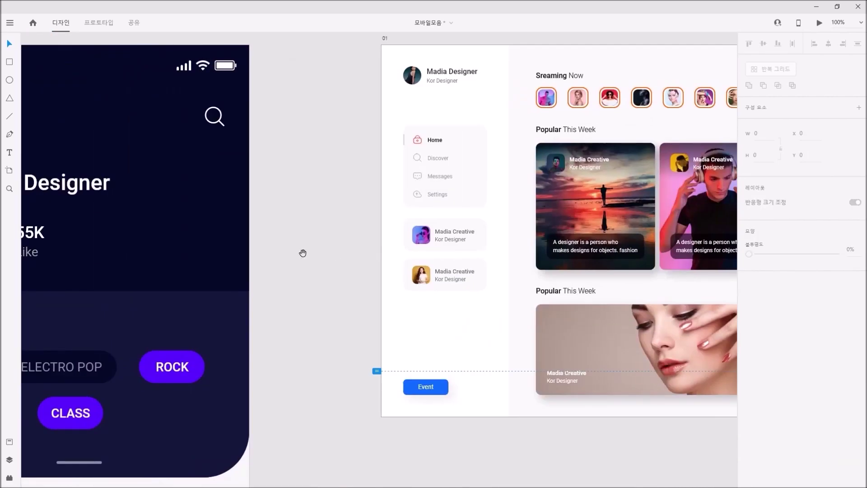
Toggle the drop shadow of the white profile card on mobile artboard 01 off and on to compare.
{"action": "left_click_drag", "start_coordinate": [302, 251], "coordinate": [696, 231]}
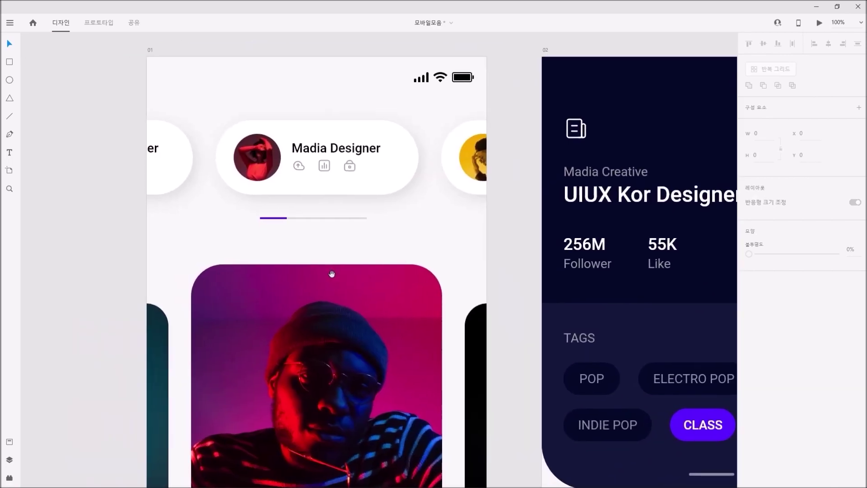
{"action": "scroll", "coordinate": [459, 245], "scroll_direction": "up", "scroll_amount": 3}
{"action": "left_click", "coordinate": [502, 250]}
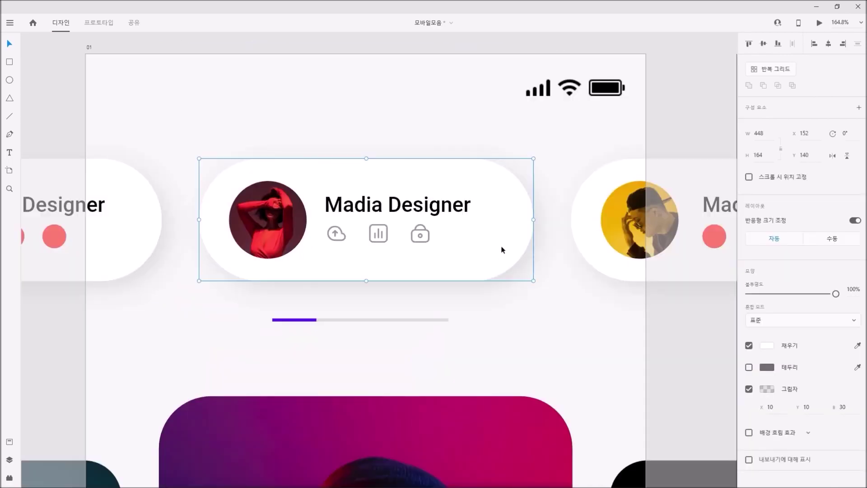
{"action": "left_click", "coordinate": [749, 389]}
{"action": "left_click", "coordinate": [749, 389]}
{"action": "double_click", "coordinate": [749, 389]}
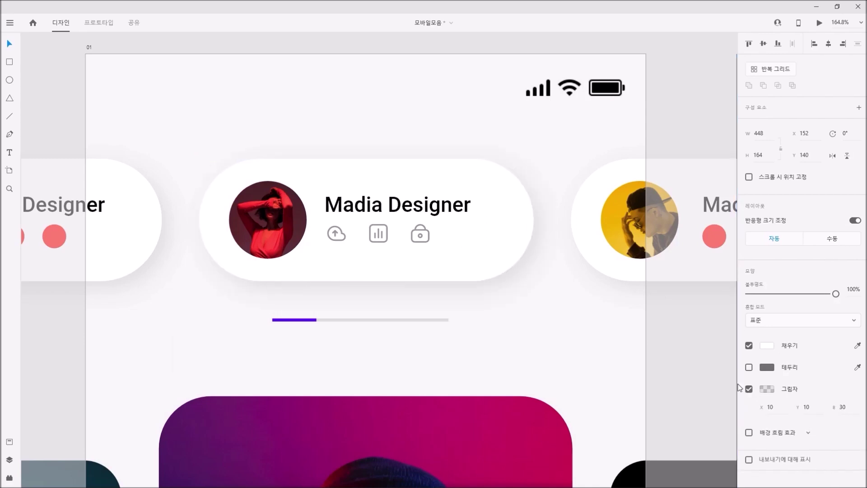
{"action": "left_click", "coordinate": [586, 357]}
Browse the remaining artboards and examine the coloured shadows under the product photos on the shop page.
{"action": "scroll", "coordinate": [525, 348], "scroll_direction": "down", "scroll_amount": 10}
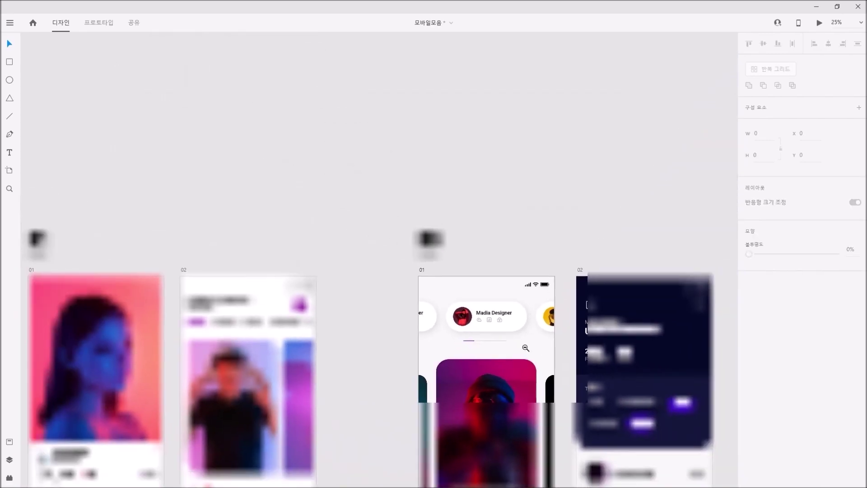
{"action": "left_click_drag", "start_coordinate": [524, 348], "coordinate": [277, 304]}
{"action": "scroll", "coordinate": [278, 304], "scroll_direction": "right", "scroll_amount": 15}
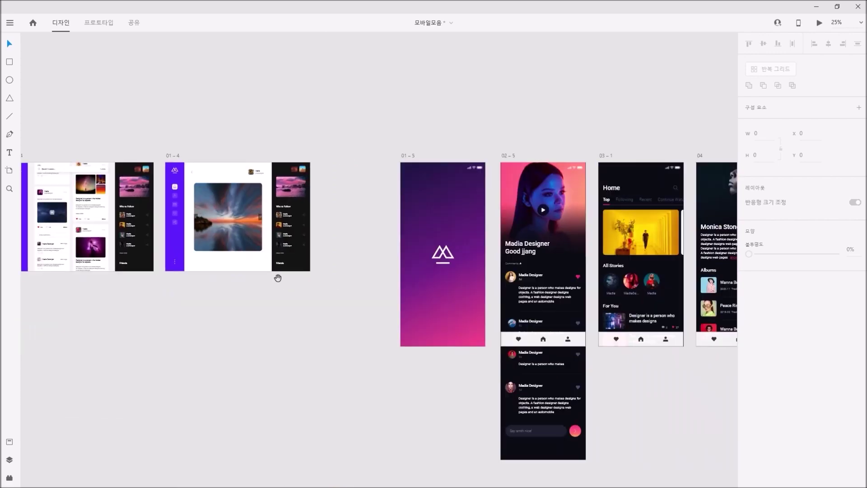
{"action": "scroll", "coordinate": [505, 293], "scroll_direction": "right", "scroll_amount": 15}
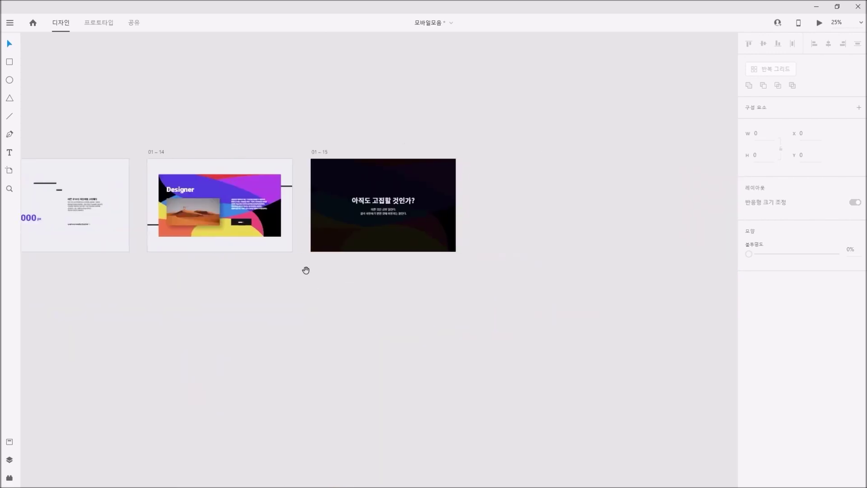
{"action": "scroll", "coordinate": [292, 260], "scroll_direction": "down", "scroll_amount": 15}
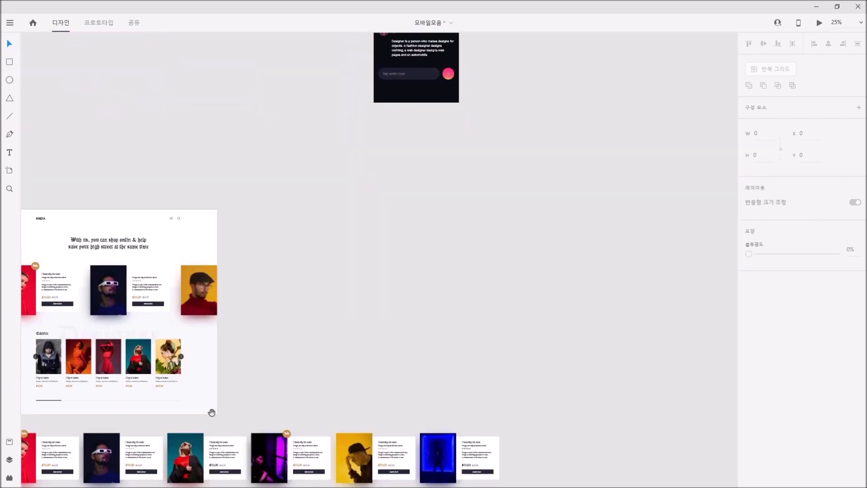
{"action": "scroll", "coordinate": [394, 315], "scroll_direction": "right", "scroll_amount": 5}
{"action": "scroll", "coordinate": [395, 286], "scroll_direction": "up", "scroll_amount": 5}
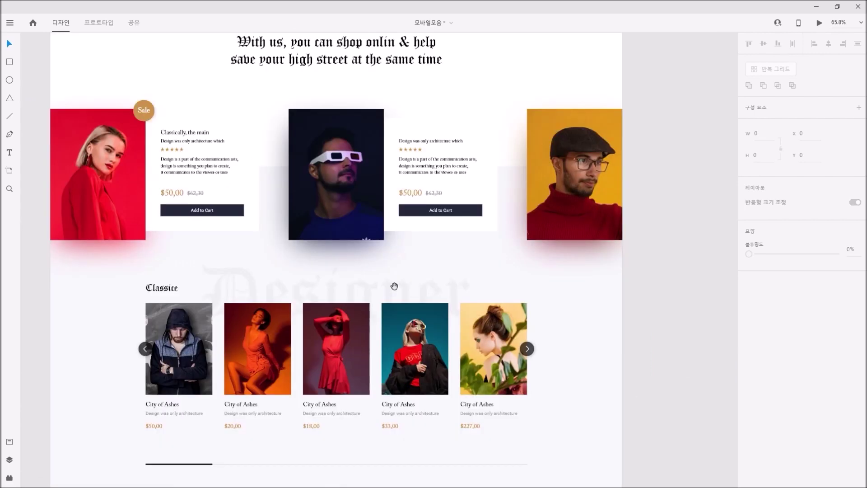
Try moving the photo of the man in white glasses and its blurred copy apart, then undo both moves.
{"action": "left_click", "coordinate": [345, 240]}
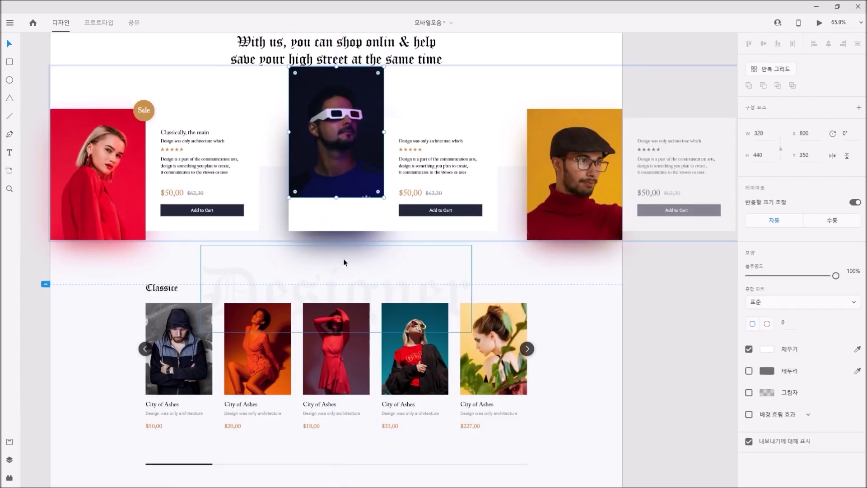
{"action": "left_click_drag", "start_coordinate": [348, 236], "coordinate": [430, 280]}
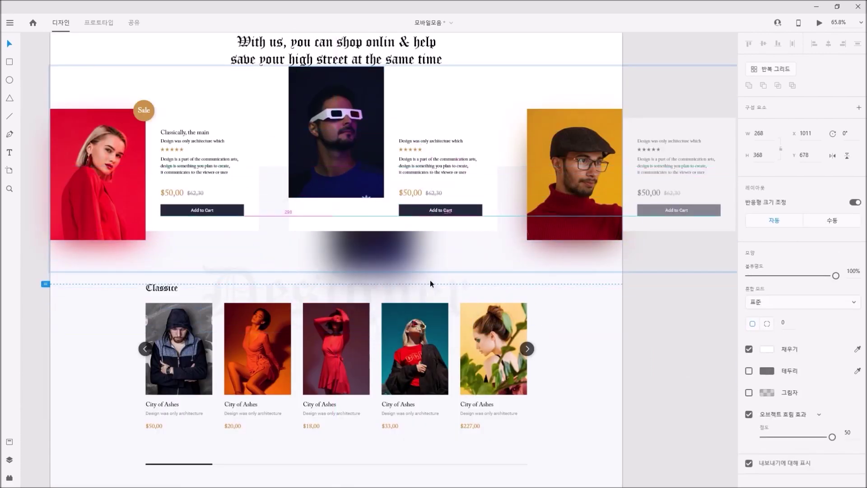
{"action": "key", "text": "ctrl+z"}
{"action": "key", "text": "ctrl+z"}
{"action": "left_click", "coordinate": [563, 296]}
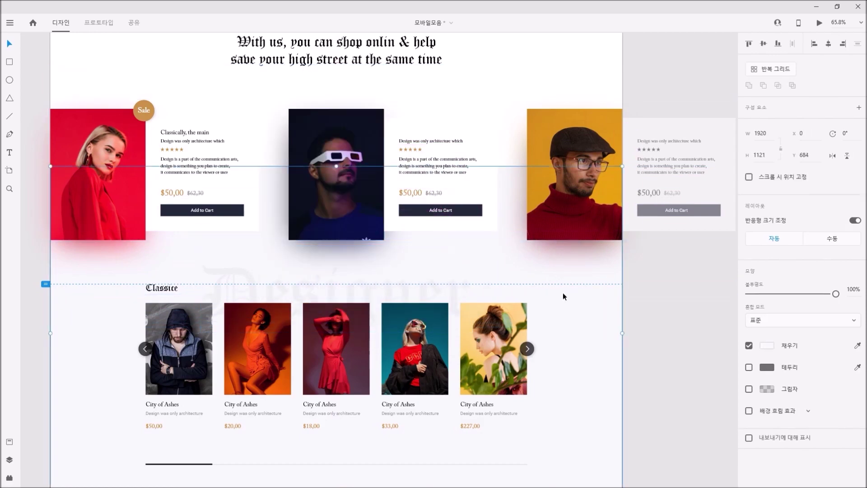
Look back over the example artboards from the shop page to the product and media player mobile screens.
{"action": "left_click_drag", "start_coordinate": [143, 239], "coordinate": [391, 254]}
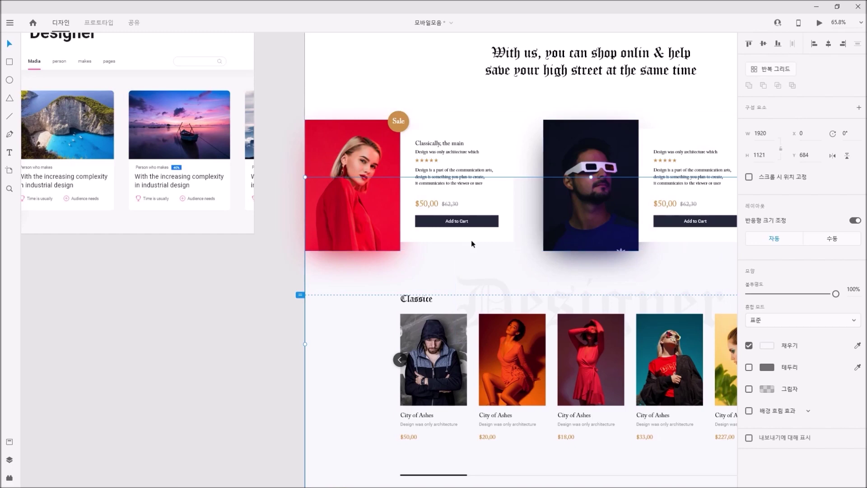
{"action": "left_click_drag", "start_coordinate": [197, 232], "coordinate": [590, 294]}
{"action": "left_click_drag", "start_coordinate": [262, 270], "coordinate": [525, 290]}
{"action": "left_click_drag", "start_coordinate": [221, 296], "coordinate": [541, 296]}
{"action": "left_click_drag", "start_coordinate": [289, 294], "coordinate": [507, 225]}
{"action": "left_click_drag", "start_coordinate": [122, 381], "coordinate": [300, 276]}
{"action": "left_click_drag", "start_coordinate": [43, 207], "coordinate": [477, 371]}
{"action": "left_click_drag", "start_coordinate": [163, 266], "coordinate": [516, 286]}
{"action": "left_click_drag", "start_coordinate": [129, 267], "coordinate": [400, 280]}
{"action": "scroll", "coordinate": [400, 281], "scroll_direction": "down", "scroll_amount": 8}
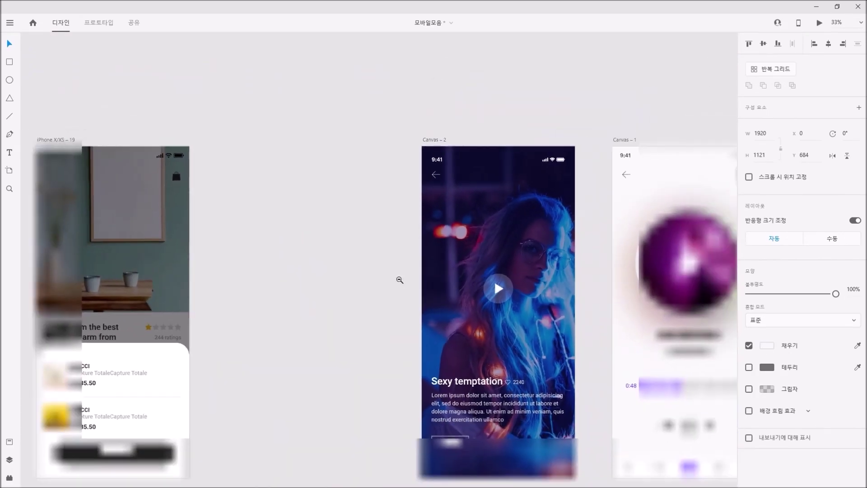
Deselect the shop page artboard and survey the whole collection of mobile and web example designs in an overview.
{"action": "scroll", "coordinate": [370, 282], "scroll_direction": "down", "scroll_amount": 3}
{"action": "scroll", "coordinate": [370, 282], "scroll_direction": "left", "scroll_amount": 5}
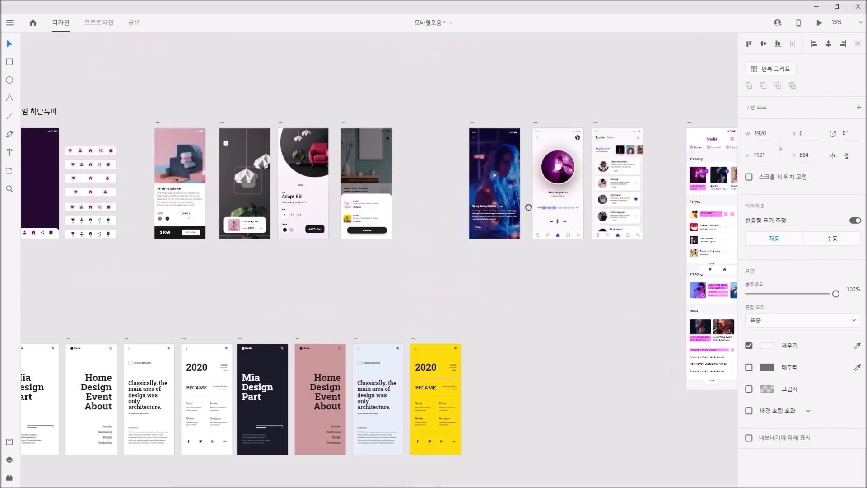
{"action": "scroll", "coordinate": [370, 282], "scroll_direction": "down", "scroll_amount": 2}
{"action": "left_click_drag", "start_coordinate": [511, 297], "coordinate": [277, 378]}
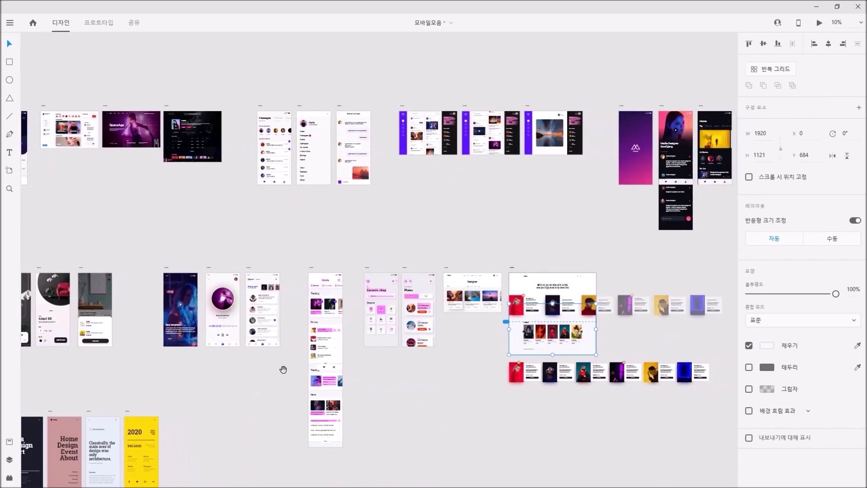
{"action": "scroll", "coordinate": [494, 314], "scroll_direction": "right", "scroll_amount": 5}
{"action": "left_click_drag", "start_coordinate": [494, 313], "coordinate": [370, 332]}
{"action": "left_click", "coordinate": [418, 323]}
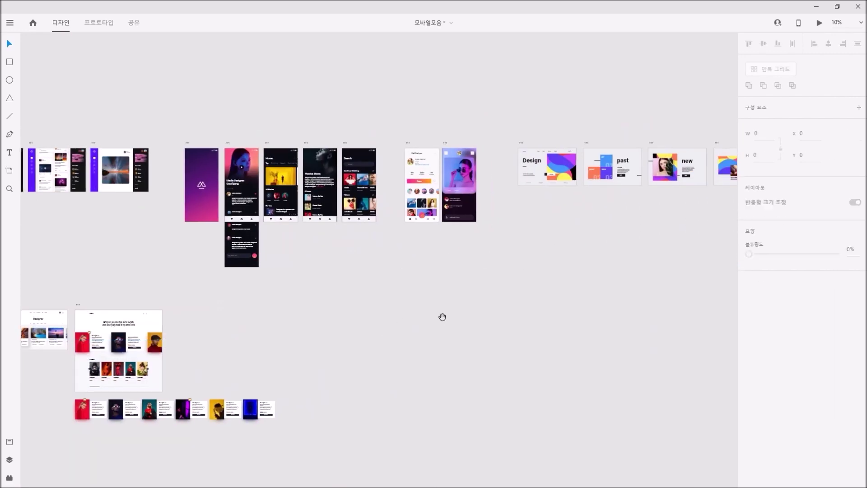
{"action": "left_click_drag", "start_coordinate": [442, 320], "coordinate": [360, 329]}
{"action": "scroll", "coordinate": [348, 329], "scroll_direction": "left", "scroll_amount": 8}
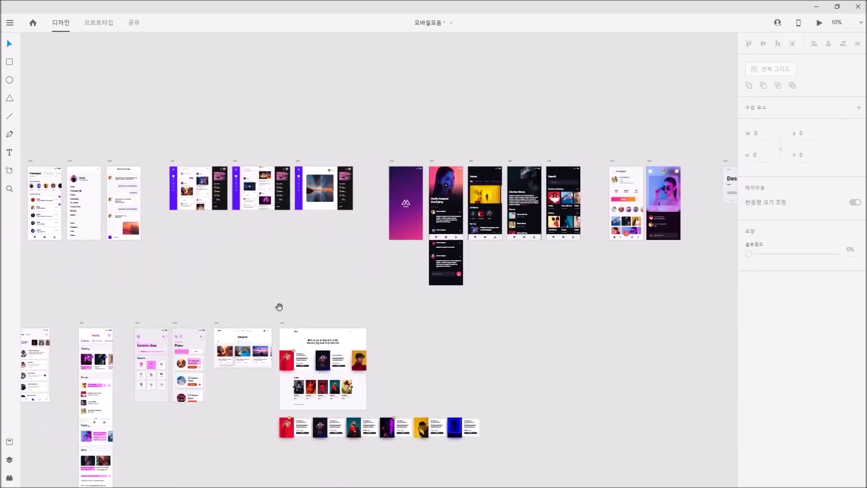
{"action": "scroll", "coordinate": [258, 294], "scroll_direction": "left", "scroll_amount": 5}
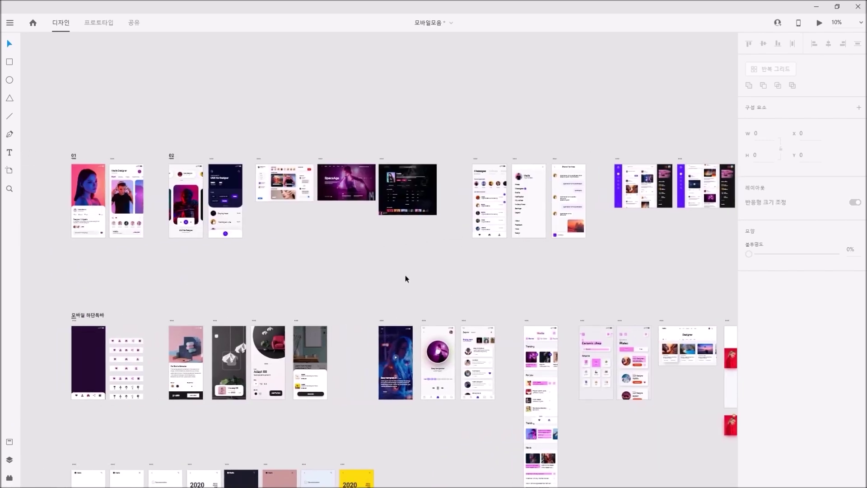